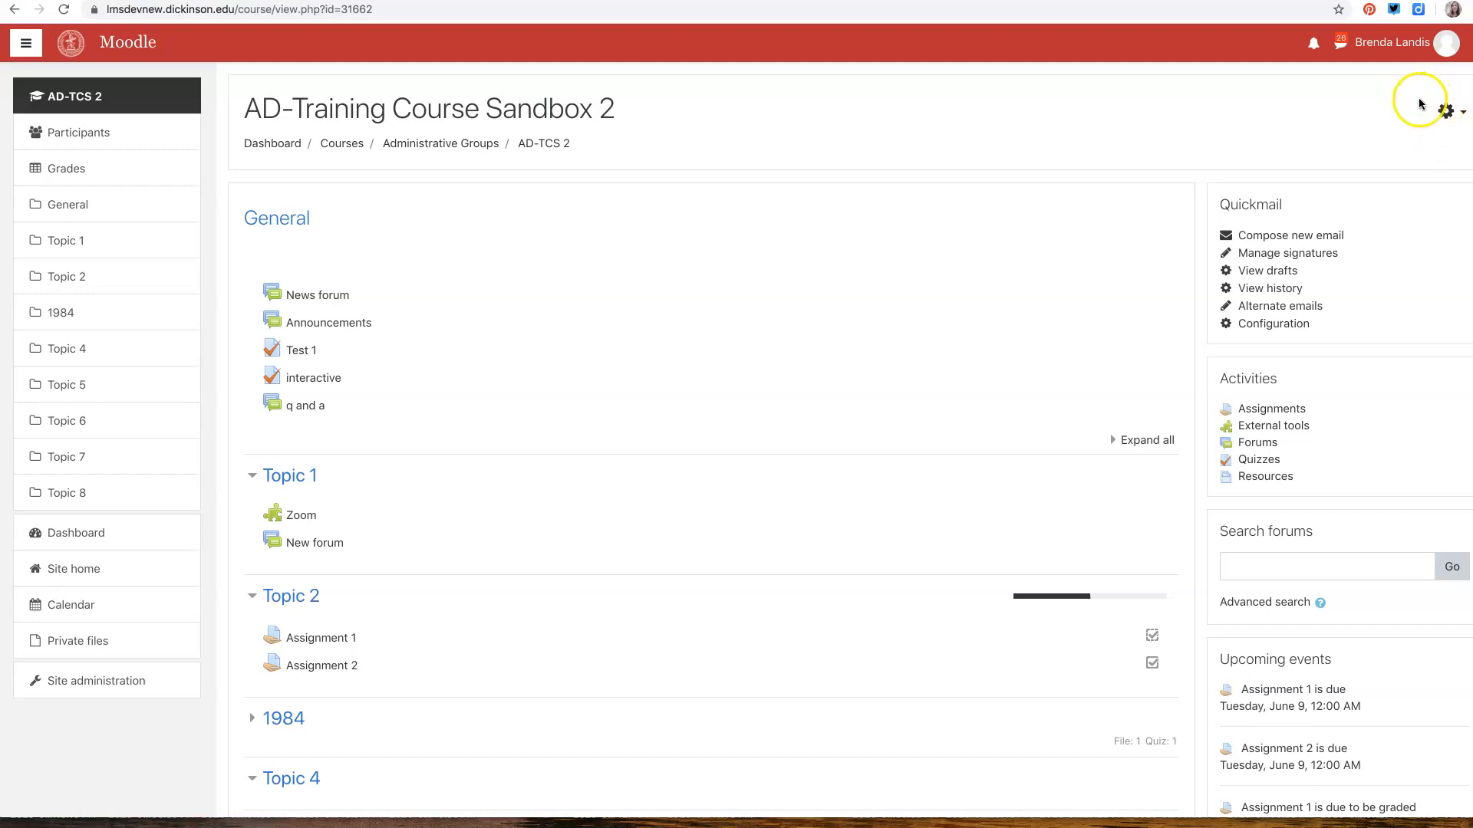
Turn on course editing and start a new Assignment activity in Topic 2
click(1367, 164)
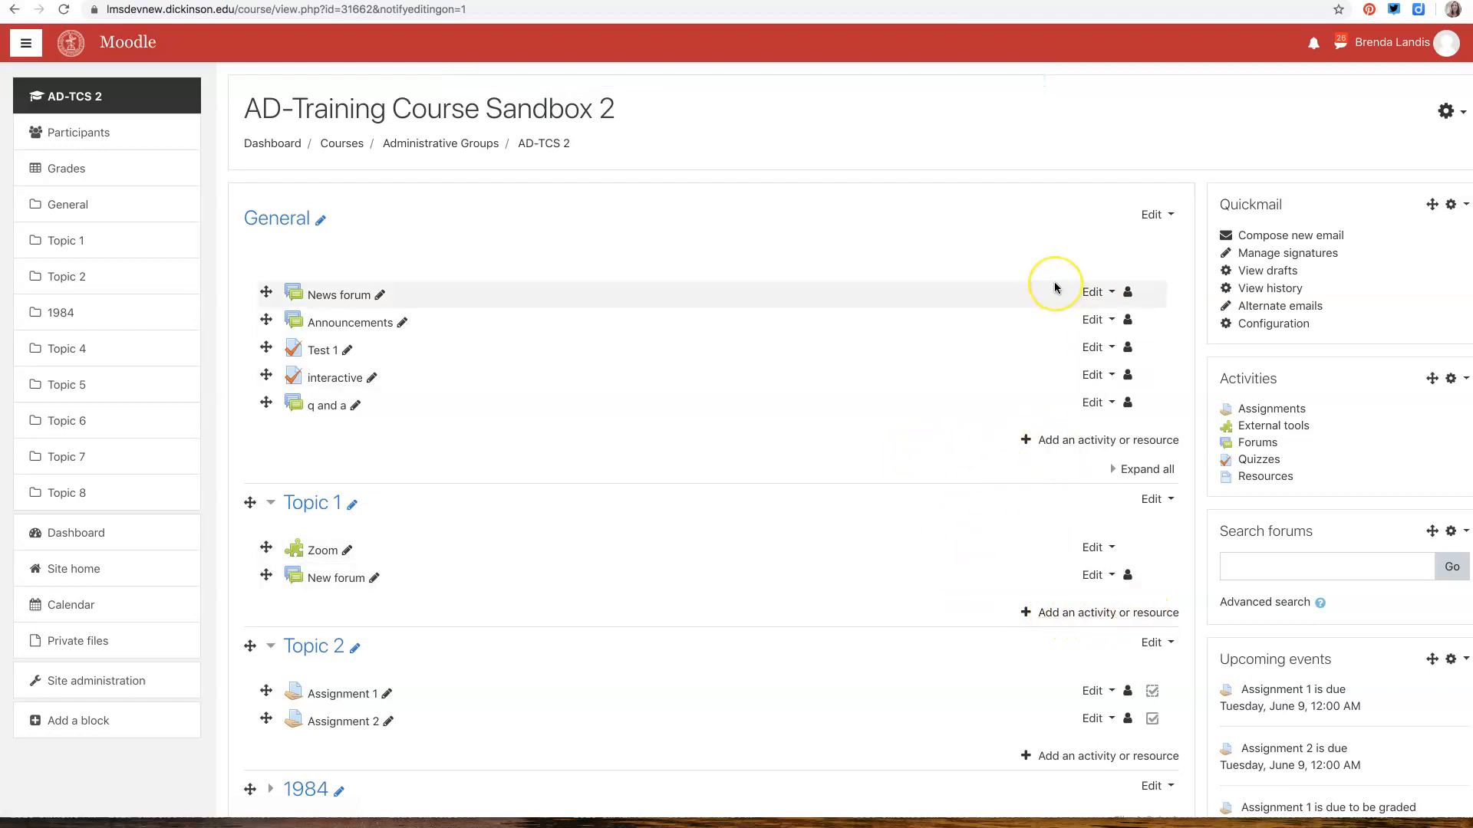
scroll(1054, 285, down, 3)
scroll(1054, 288, down, 1)
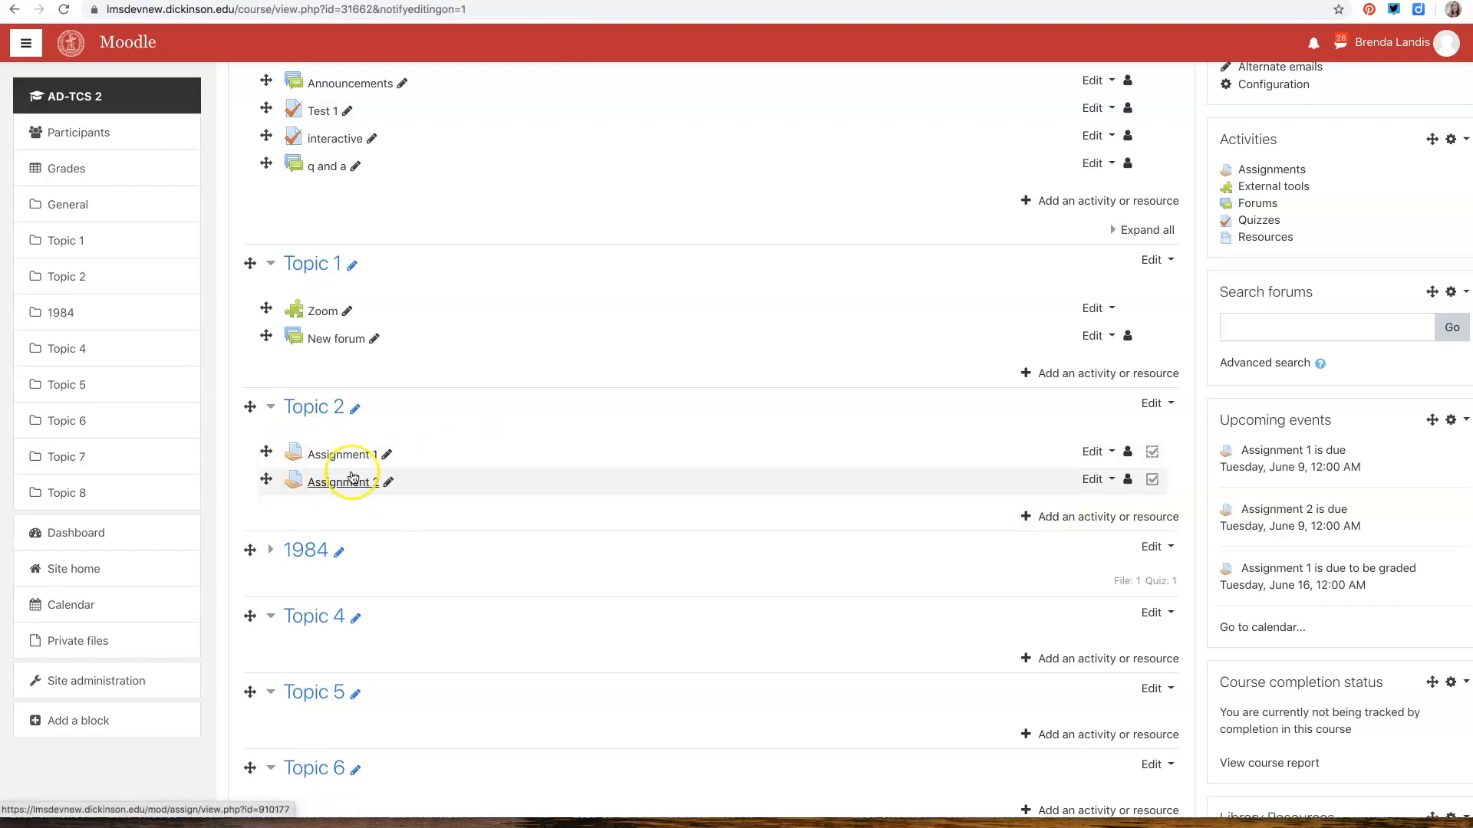
click(1089, 518)
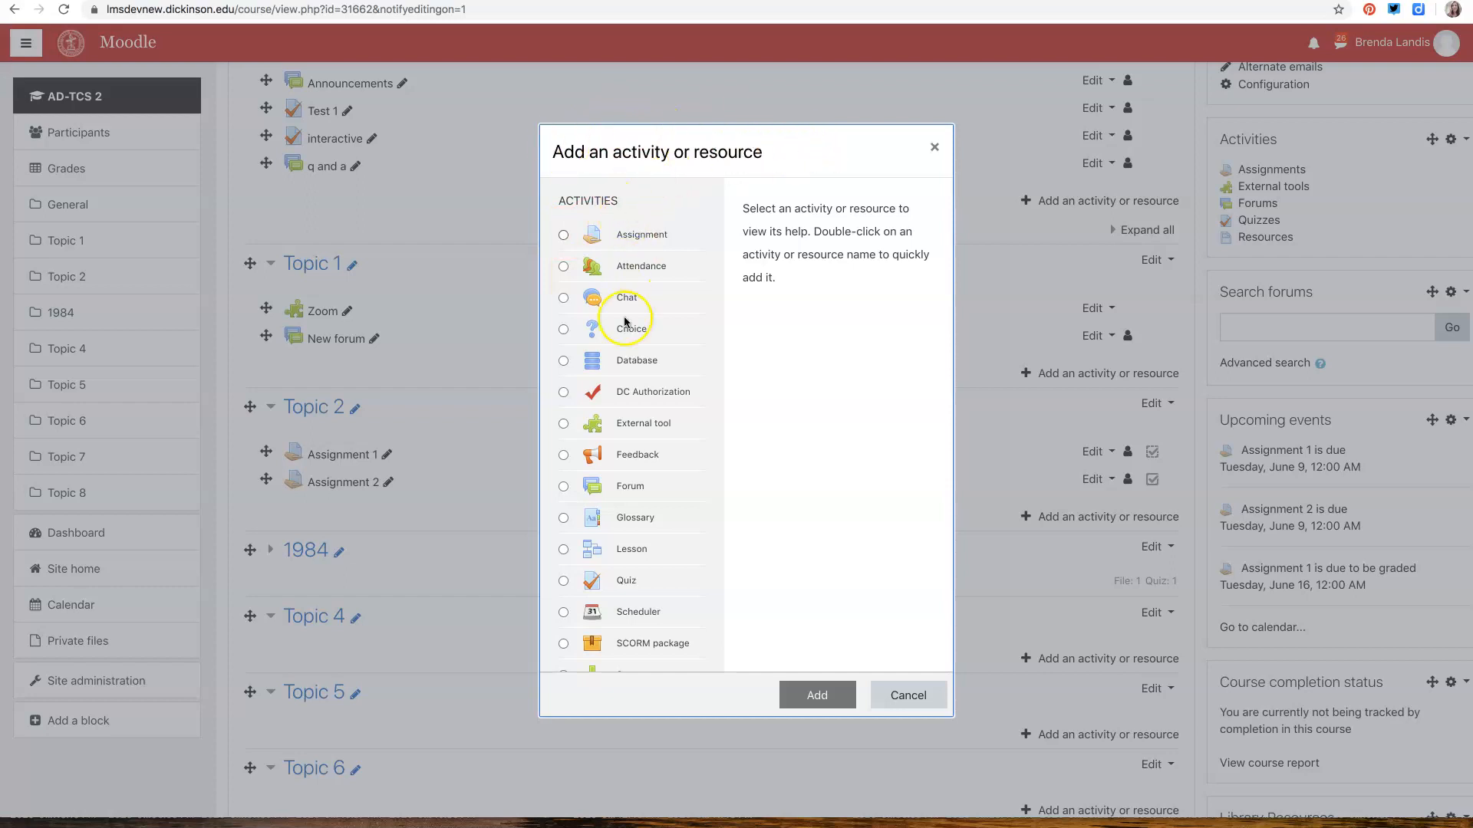
scroll(610, 527, down, 1)
scroll(610, 528, down, 5)
scroll(609, 521, up, 6)
click(563, 235)
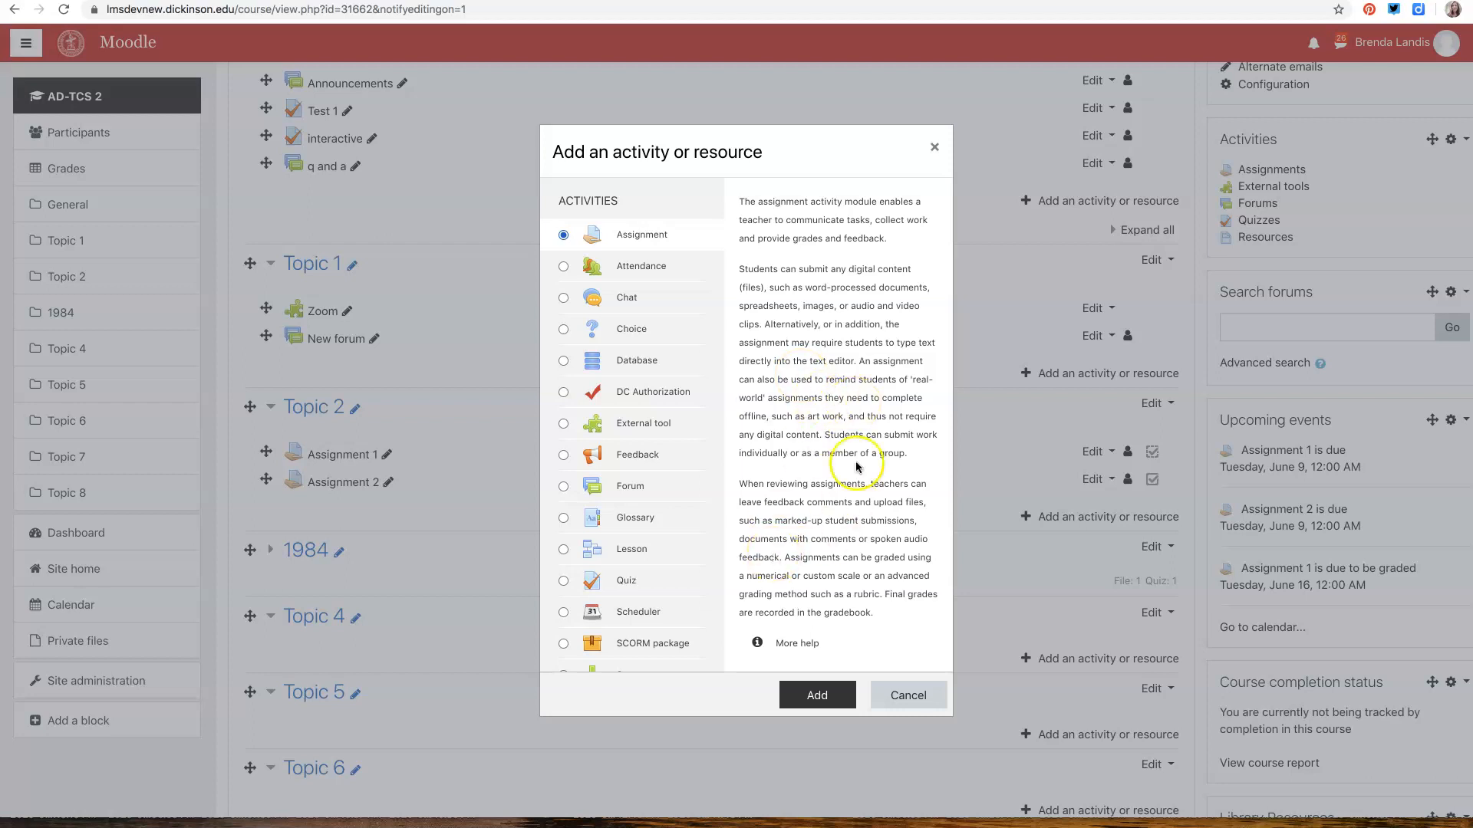
click(815, 695)
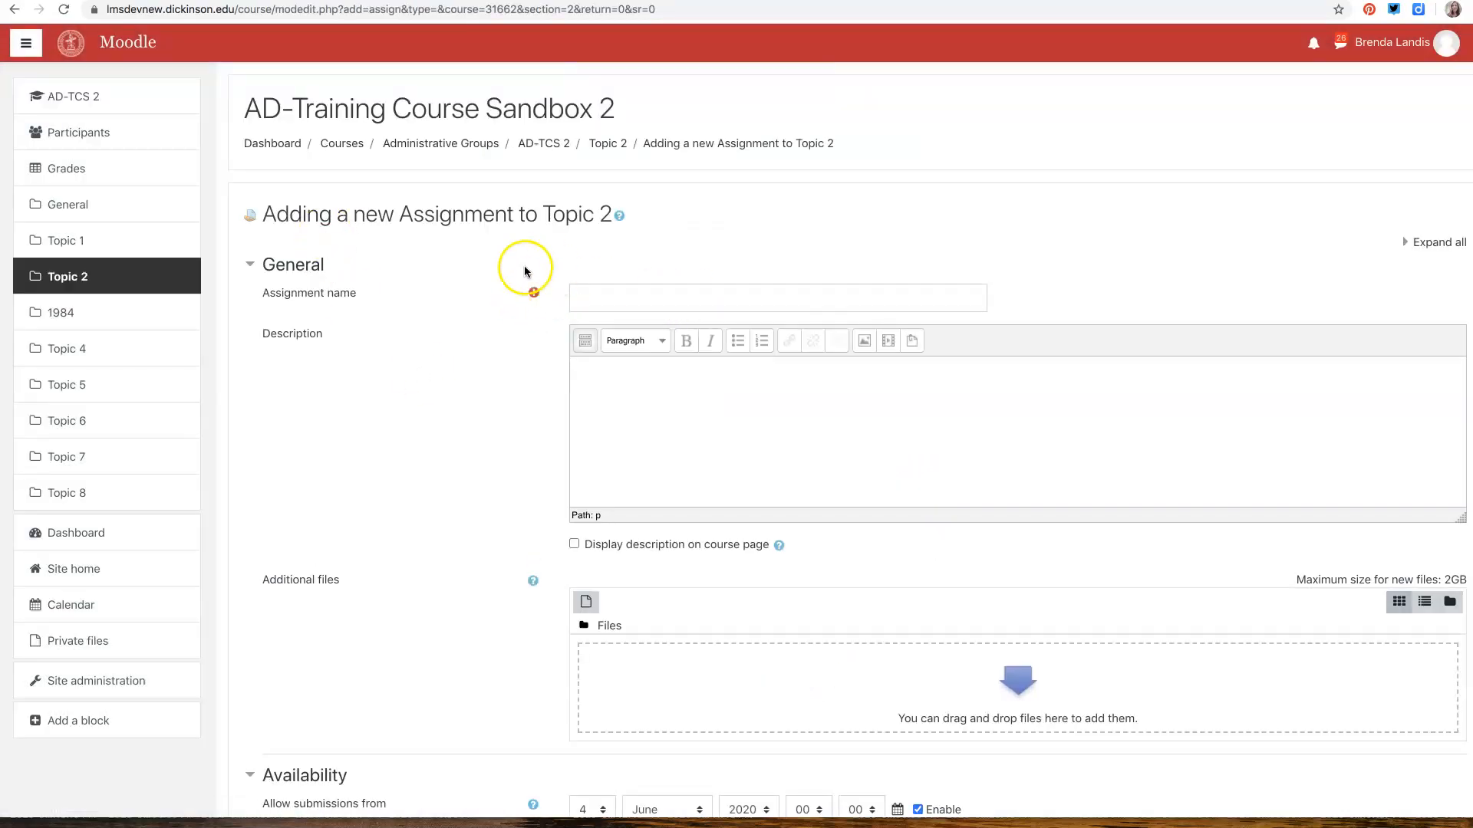
Name the new assignment "Assignment 3"
click(614, 299)
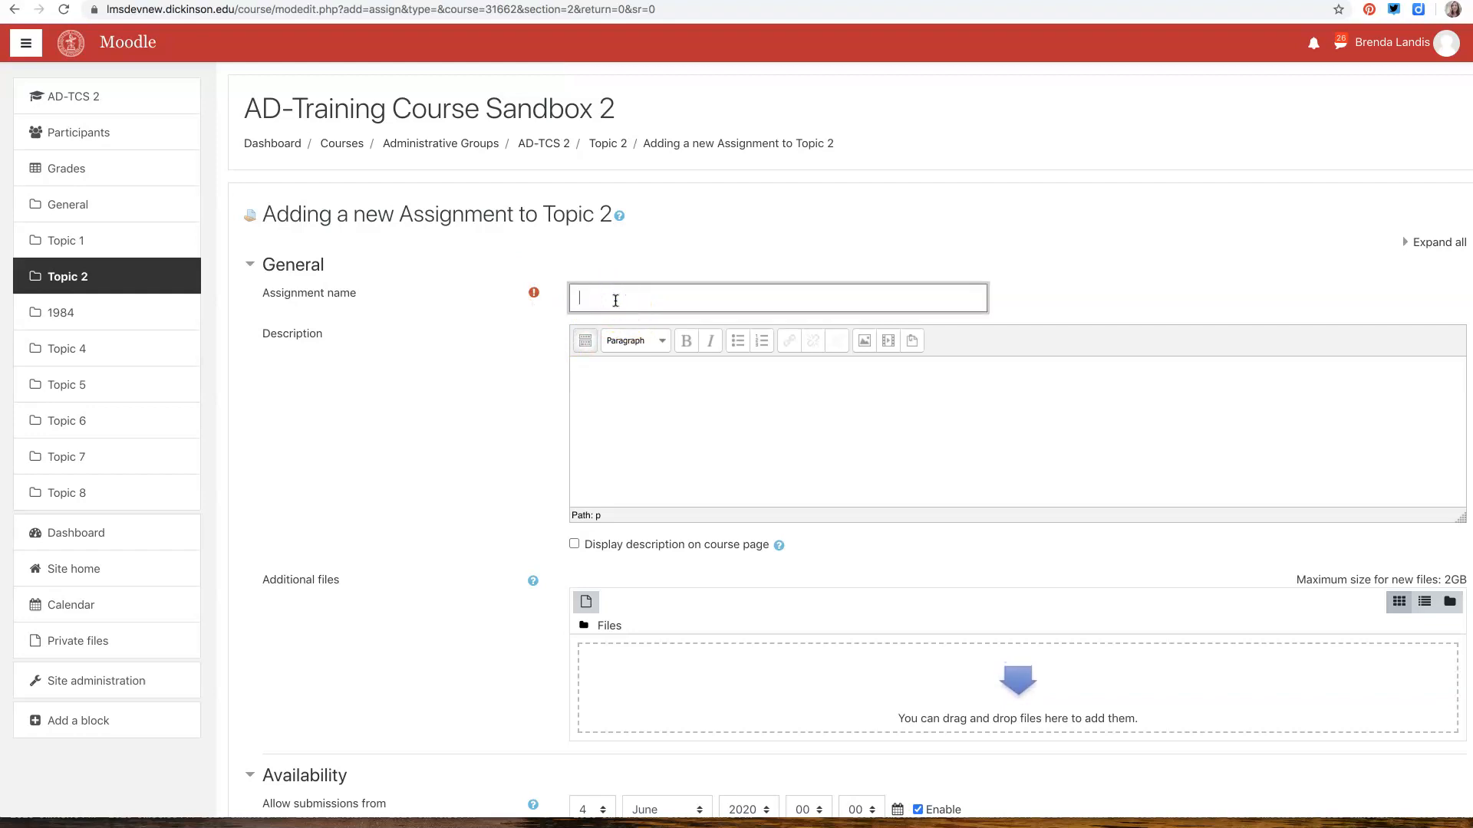
text(A)
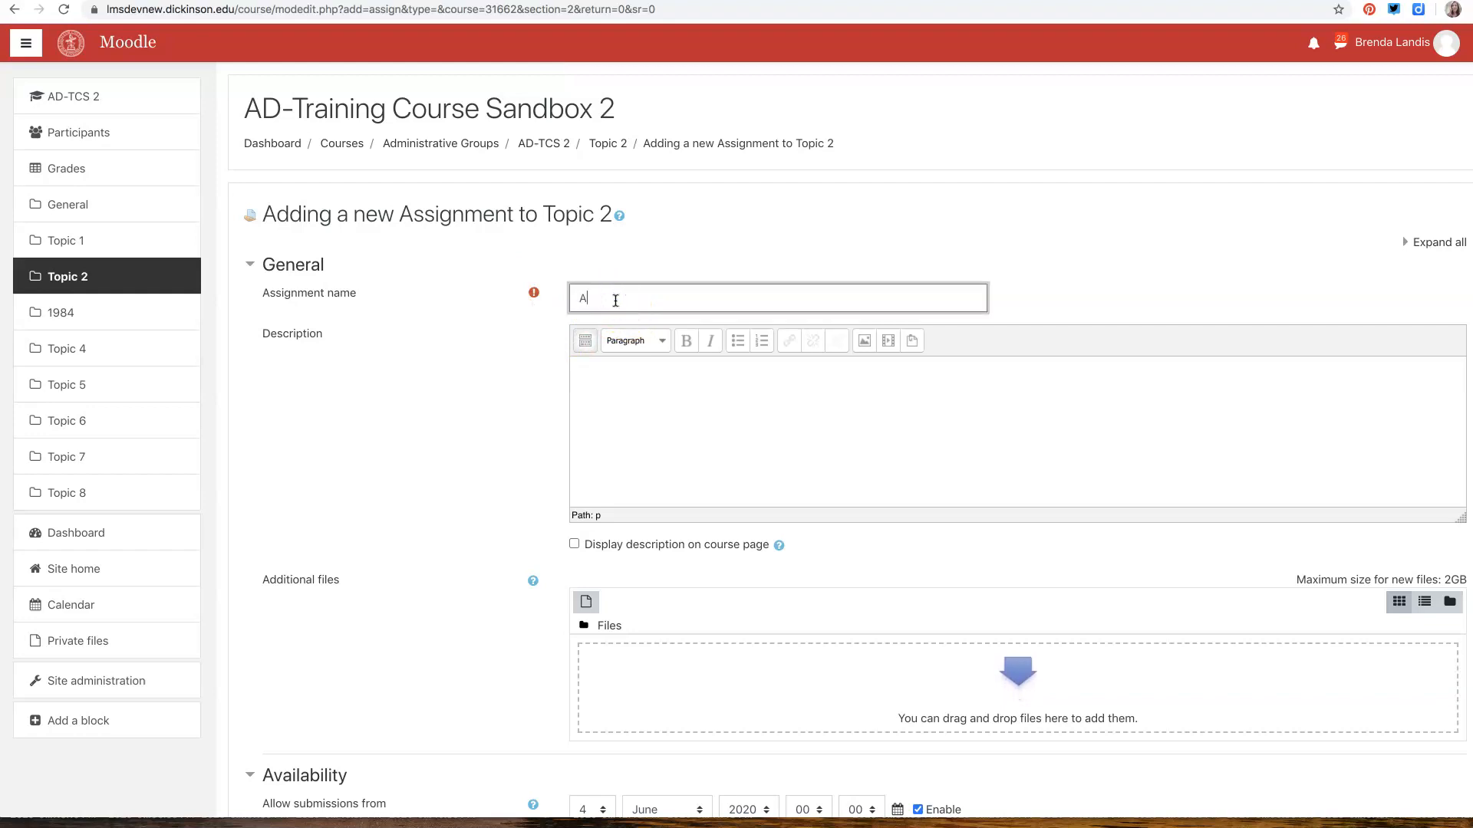
text(ssignment 3)
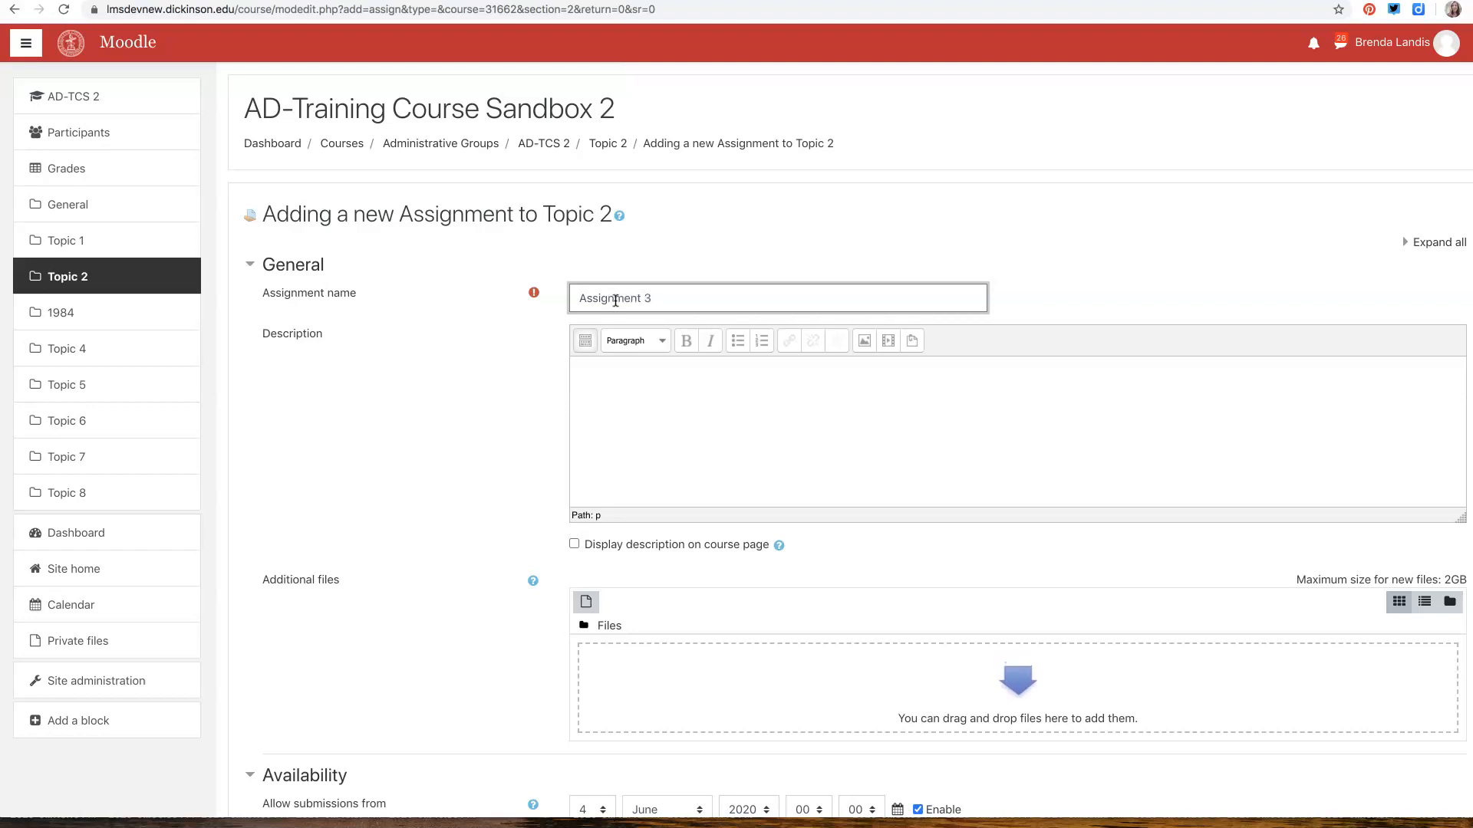
Expand the description editor's formatting toolbar and place the cursor in the empty description
click(657, 417)
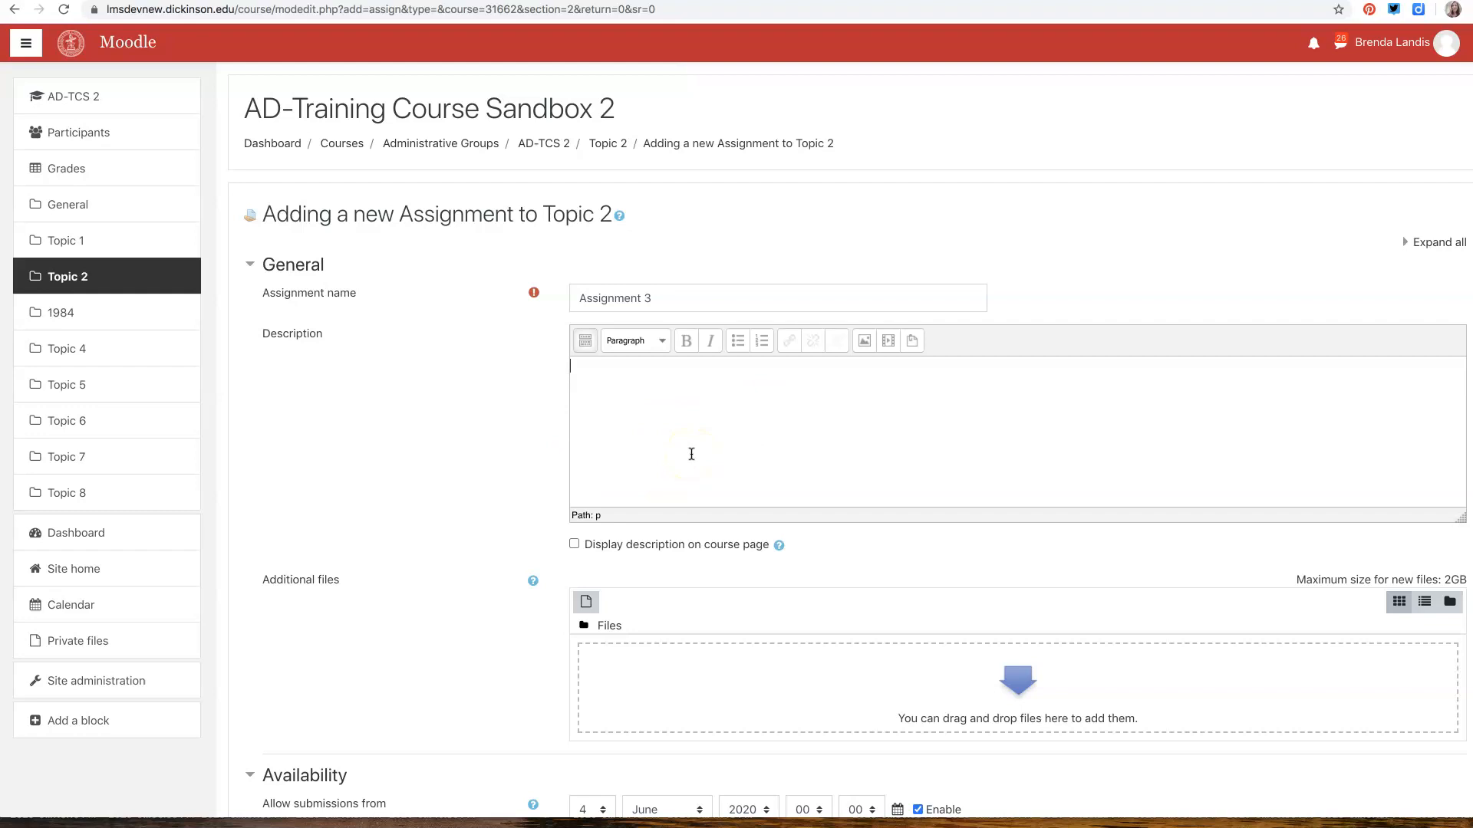
click(584, 345)
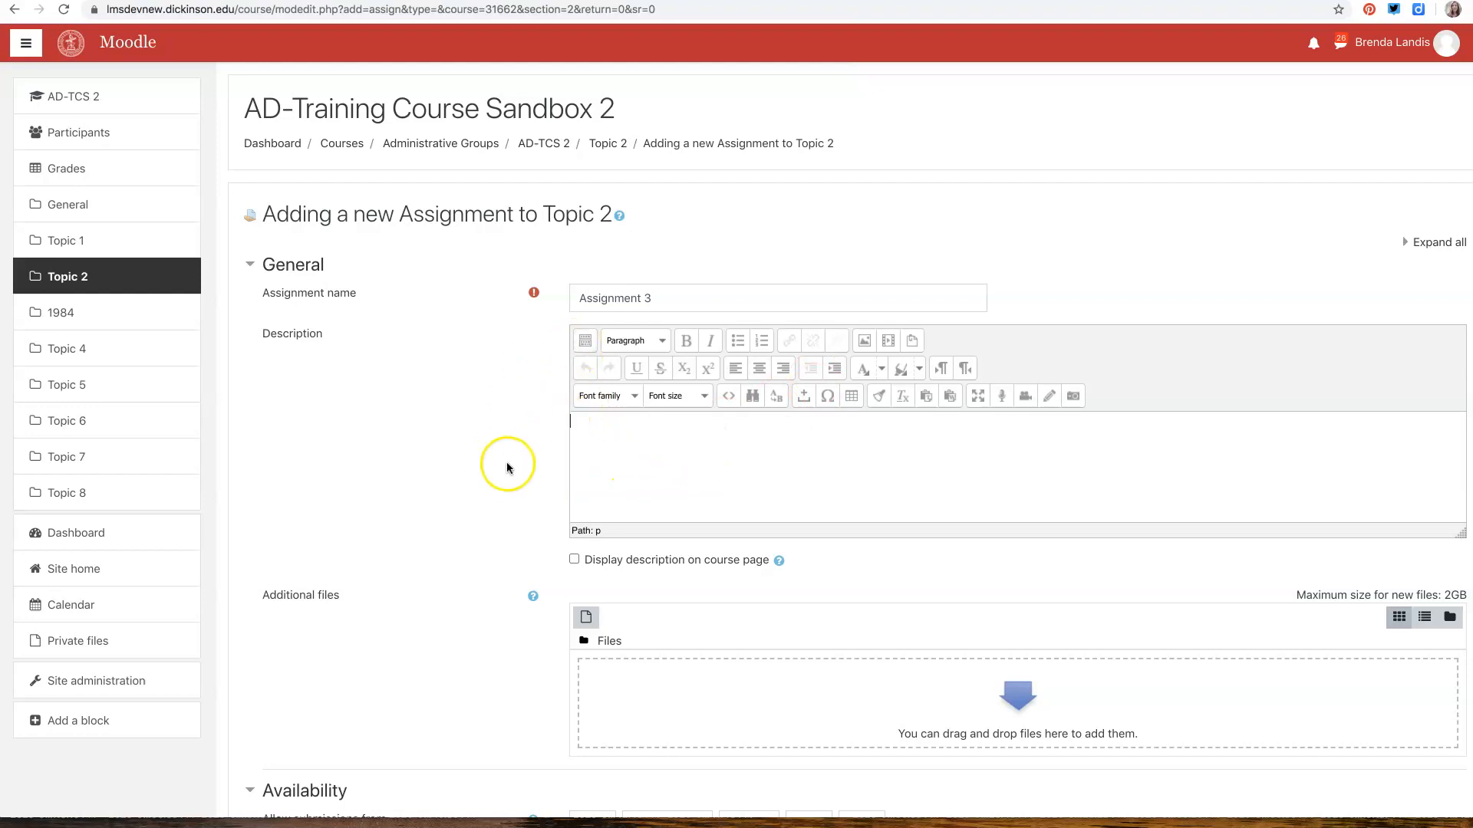
scroll(509, 460, down, 3)
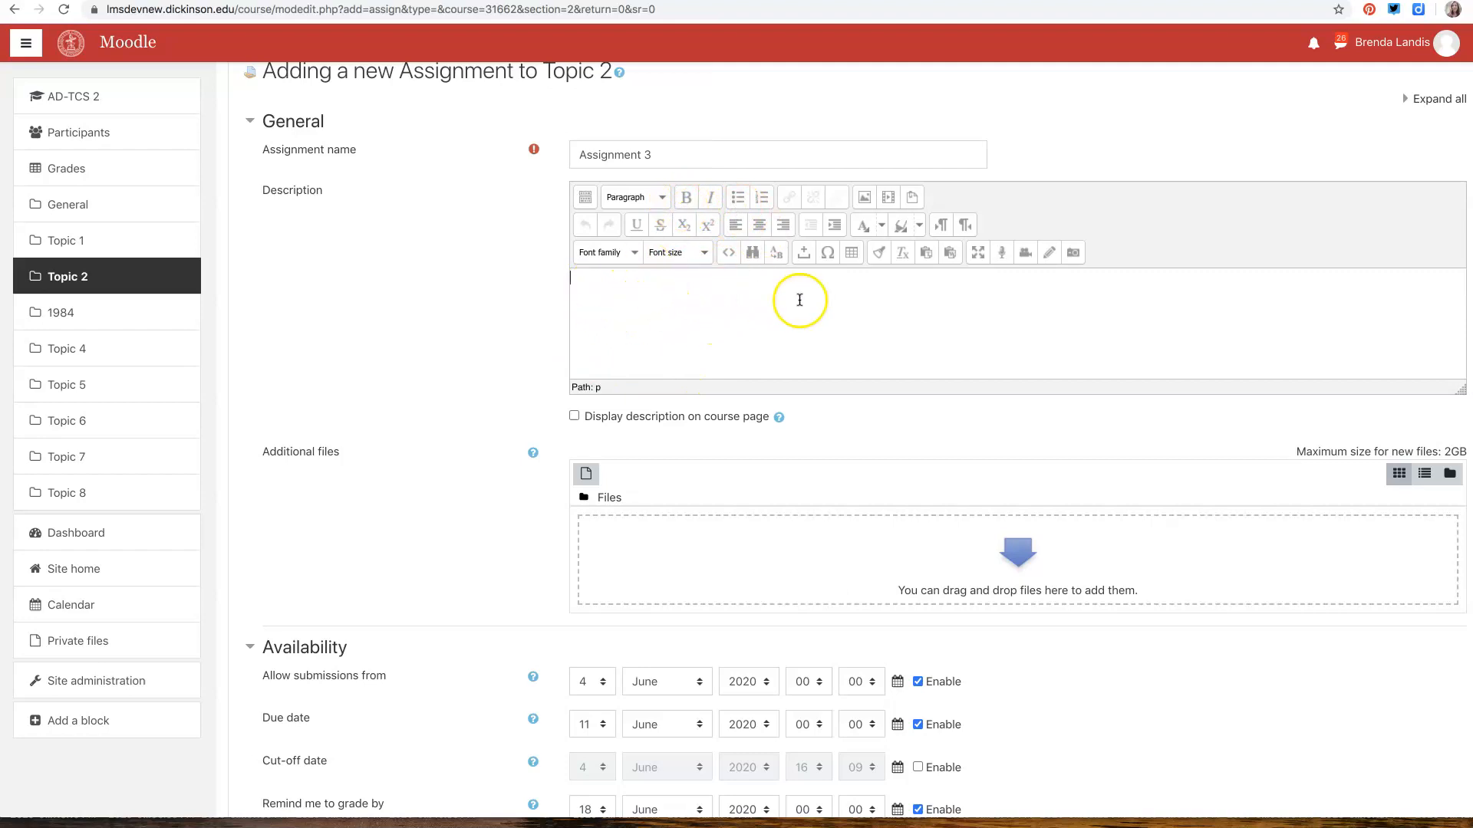
click(708, 316)
Disable the "Remind me to grade by" date in the assignment's availability settings
scroll(476, 525, down, 3)
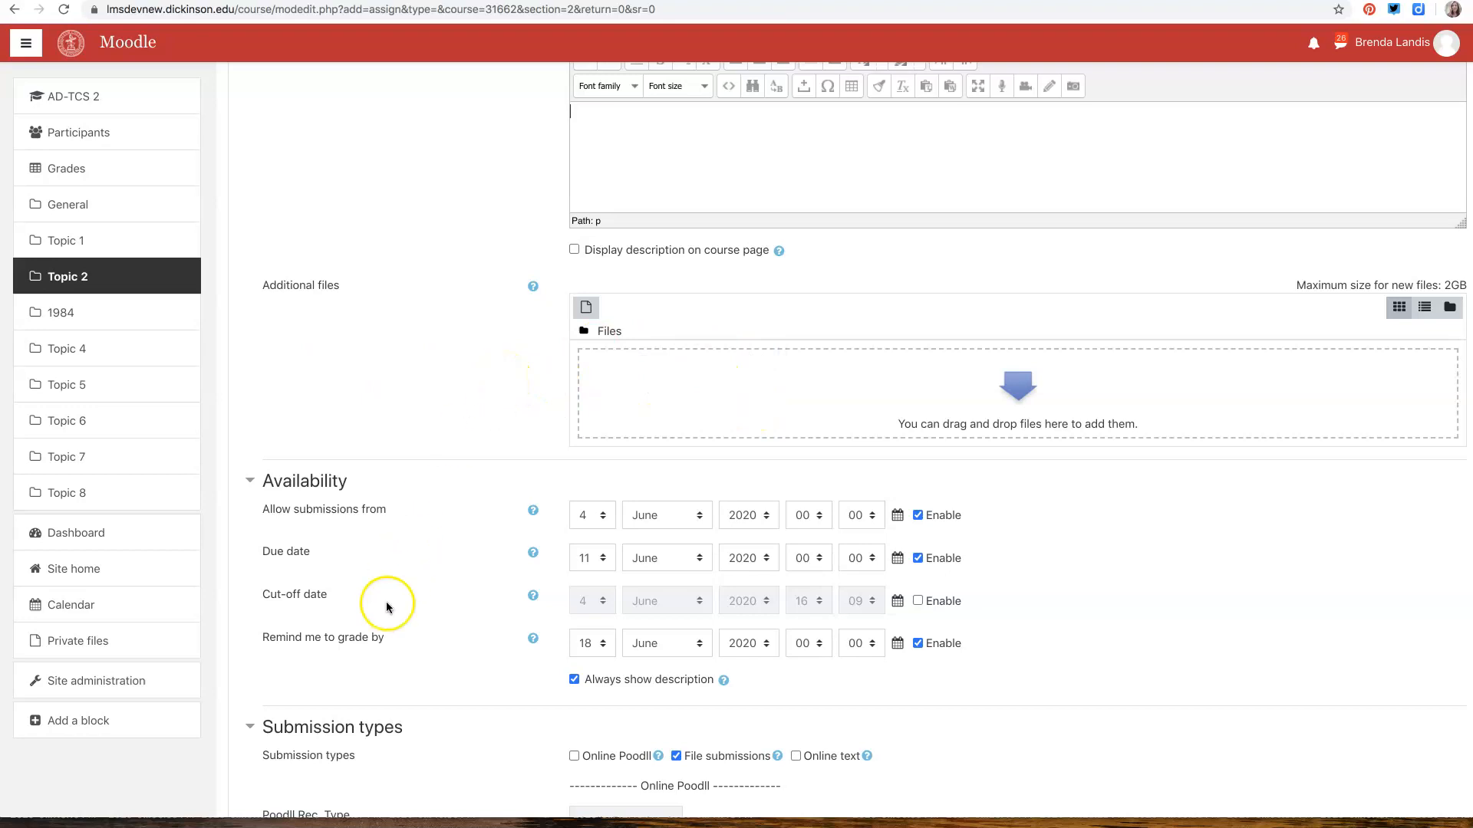
scroll(391, 598, down, 5)
scroll(444, 396, up, 2)
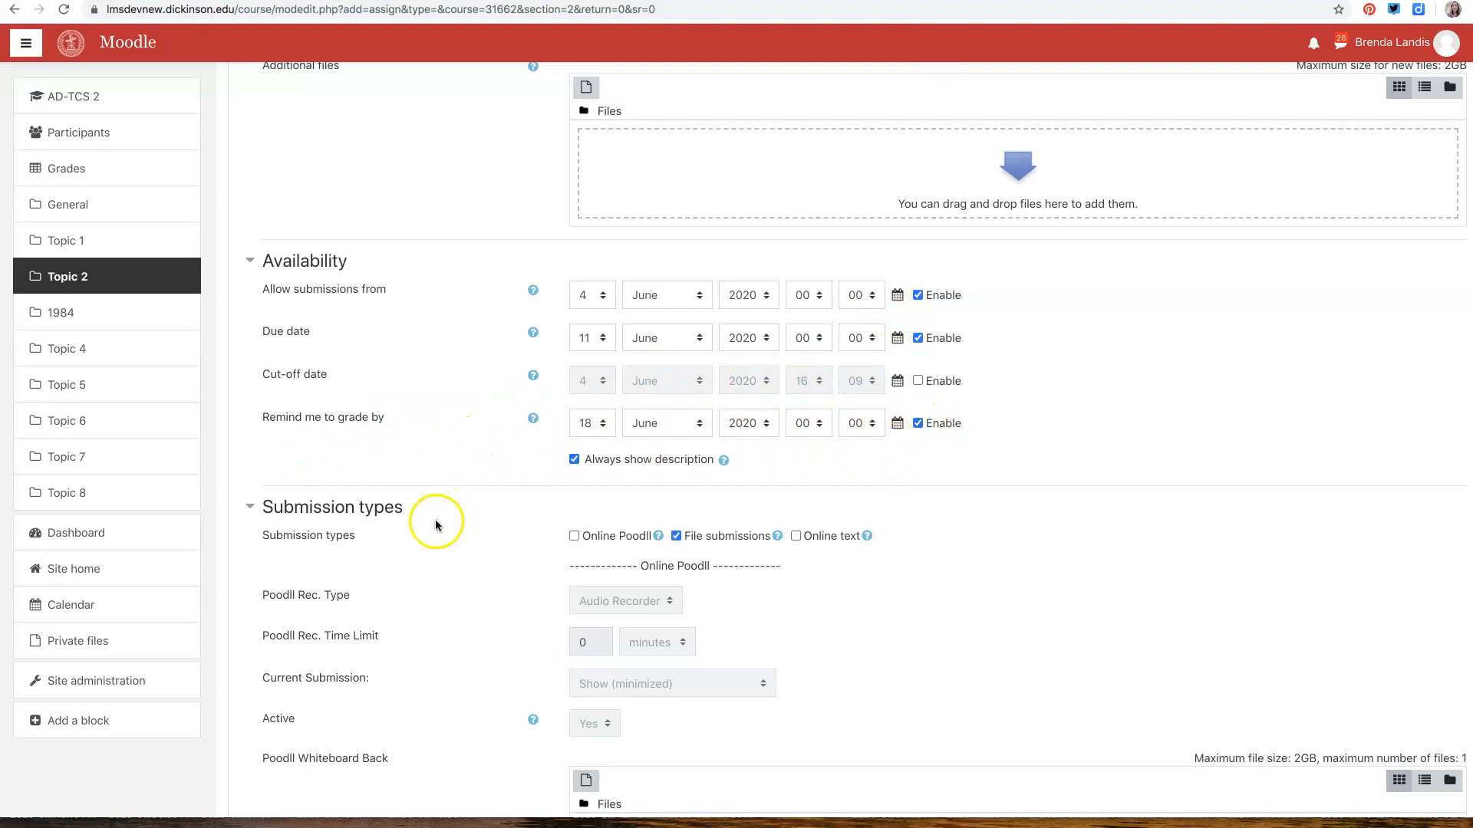
click(918, 423)
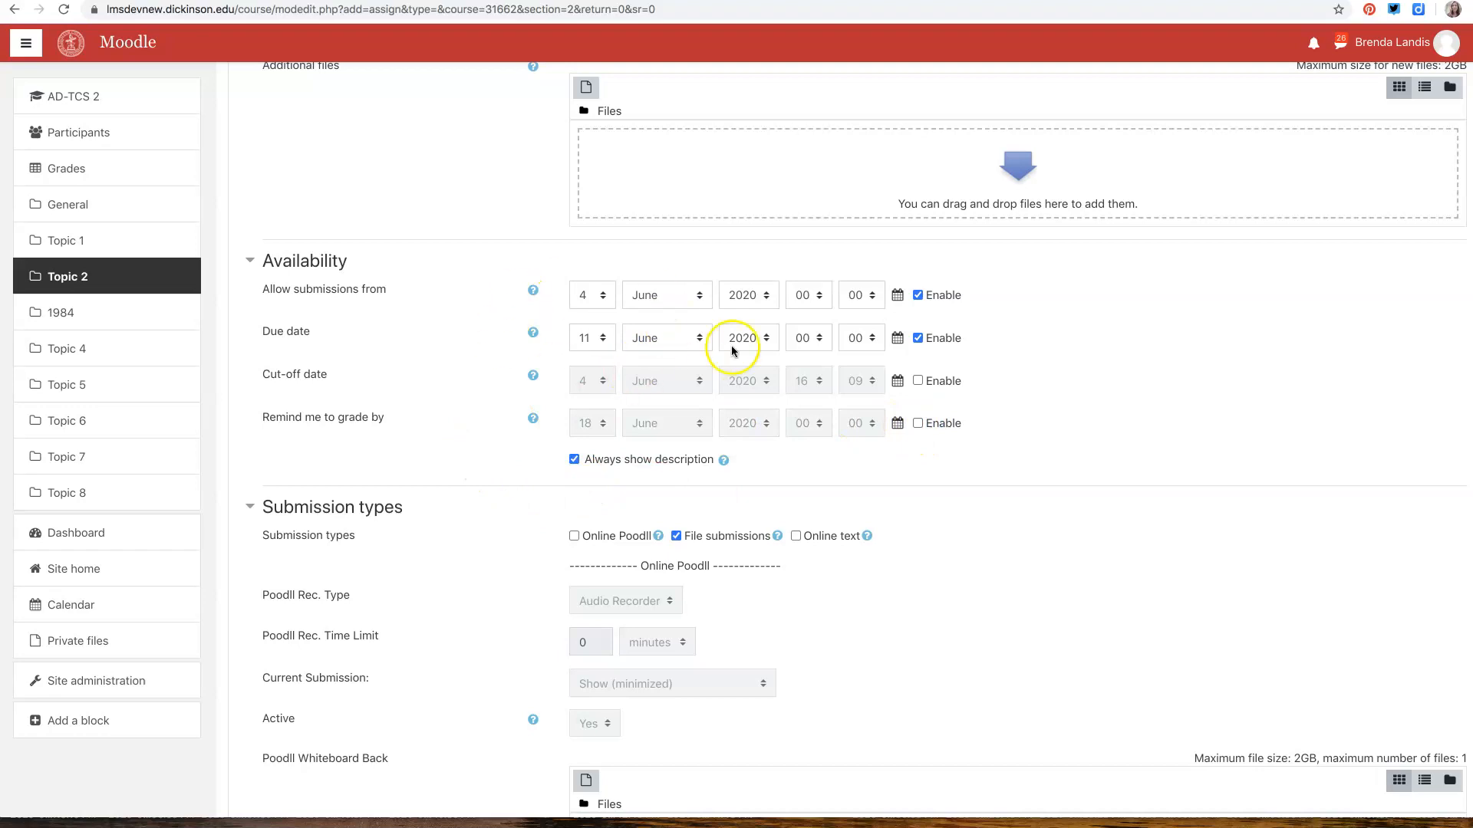
Read the help for File submissions, Online text, Remind me to grade by and Online Poodll
scroll(448, 449, down, 5)
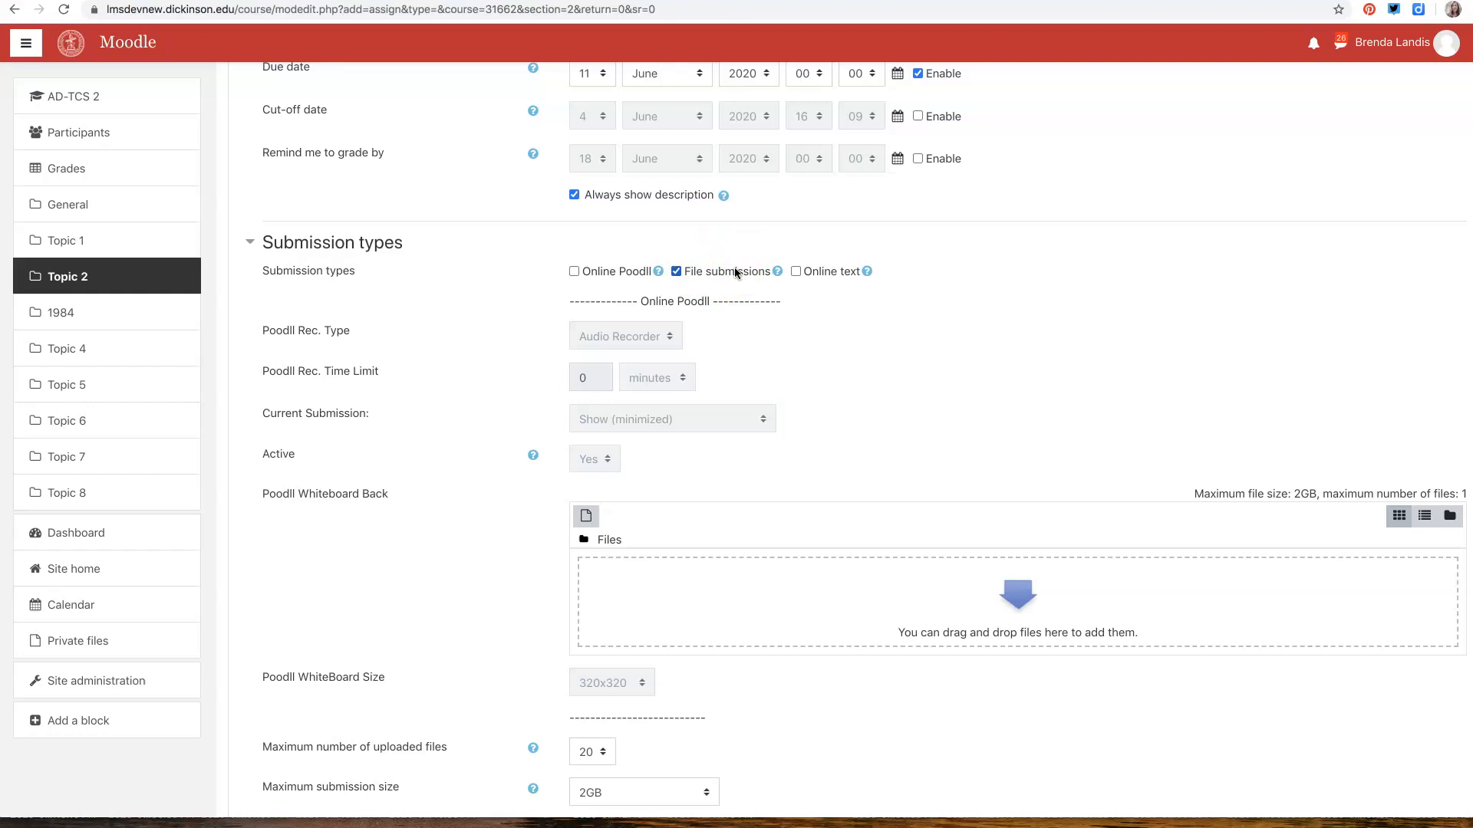
click(777, 272)
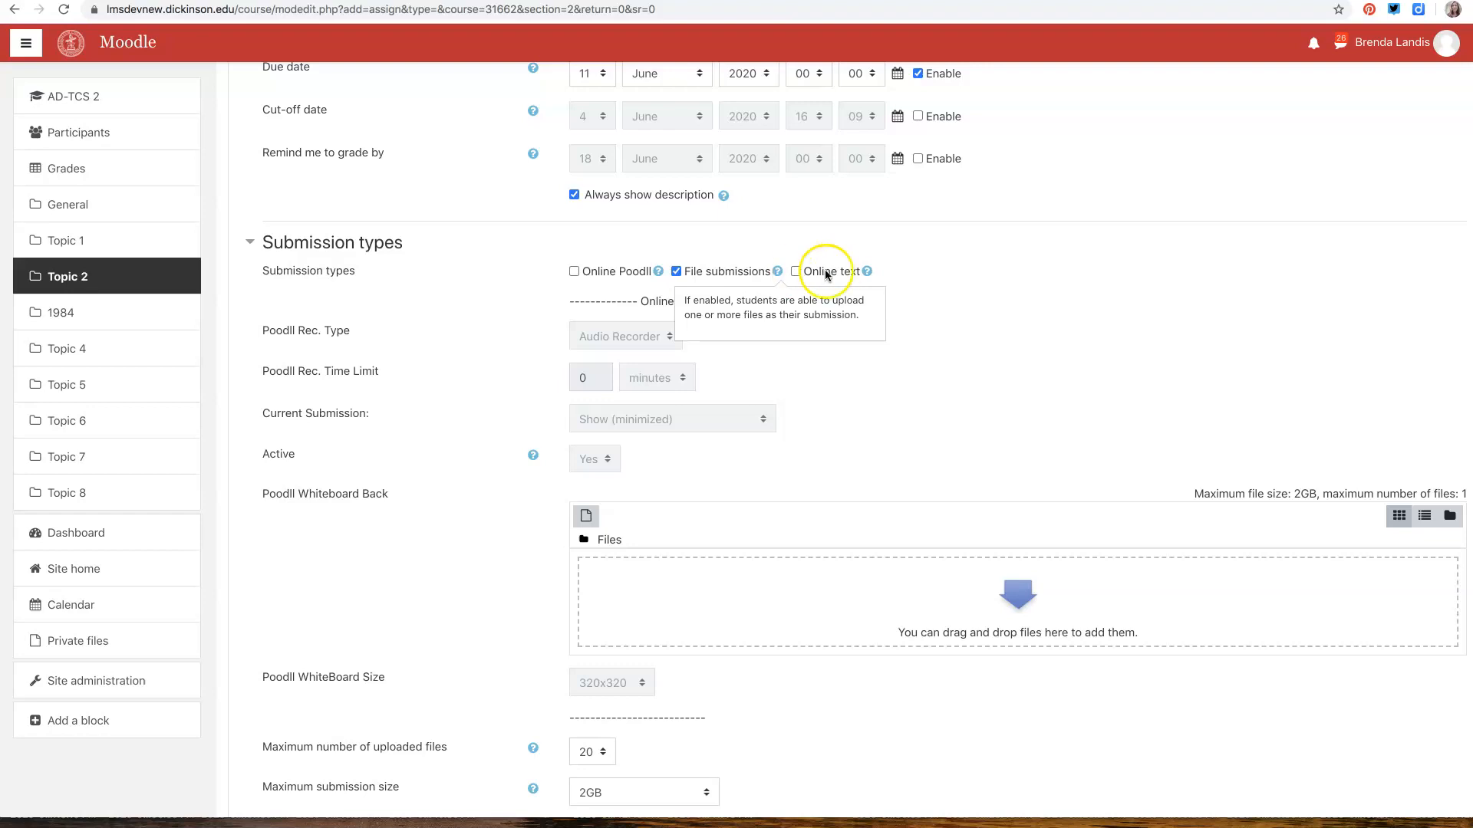
click(867, 272)
click(561, 209)
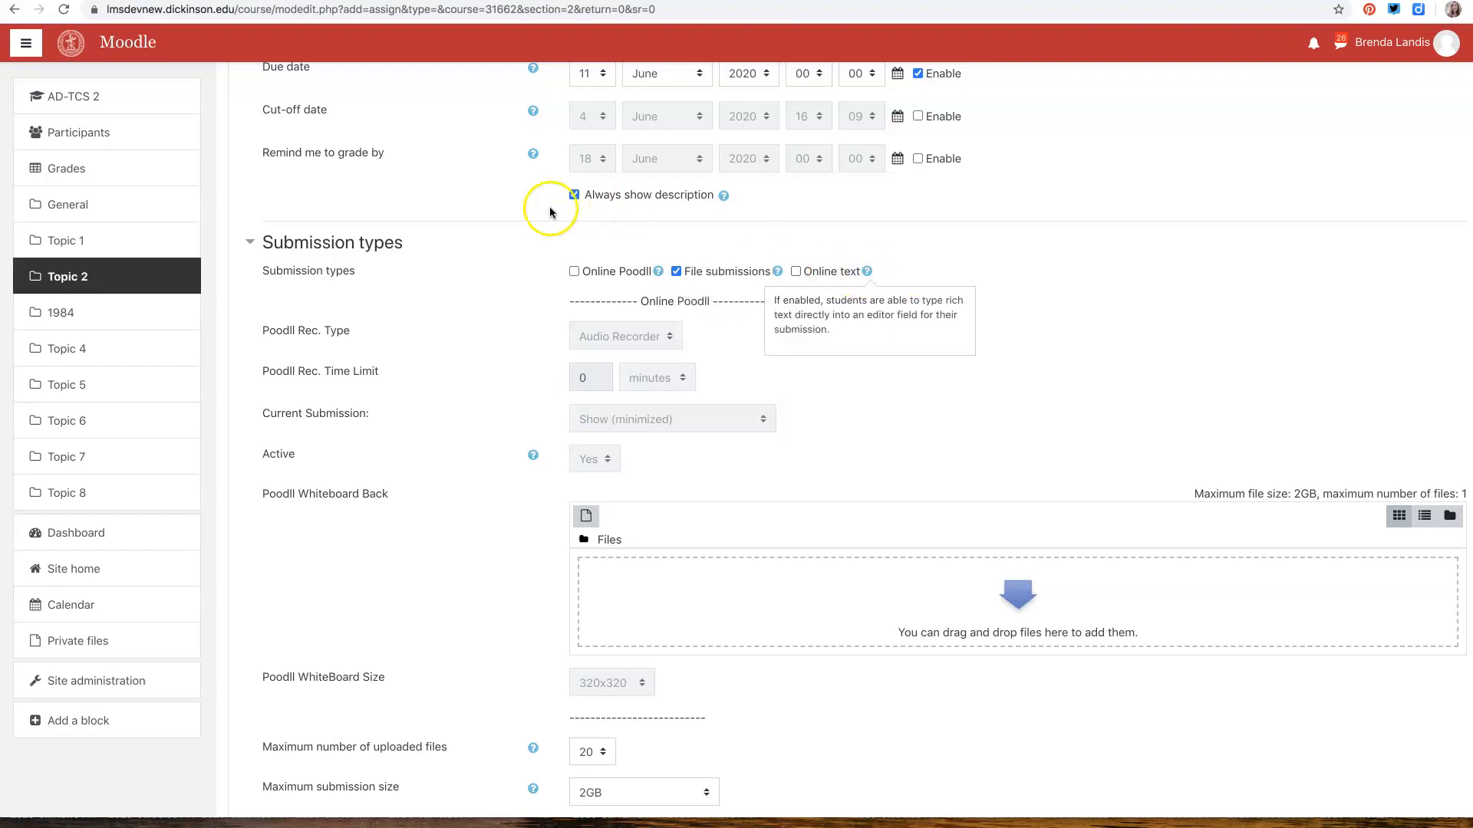
click(532, 155)
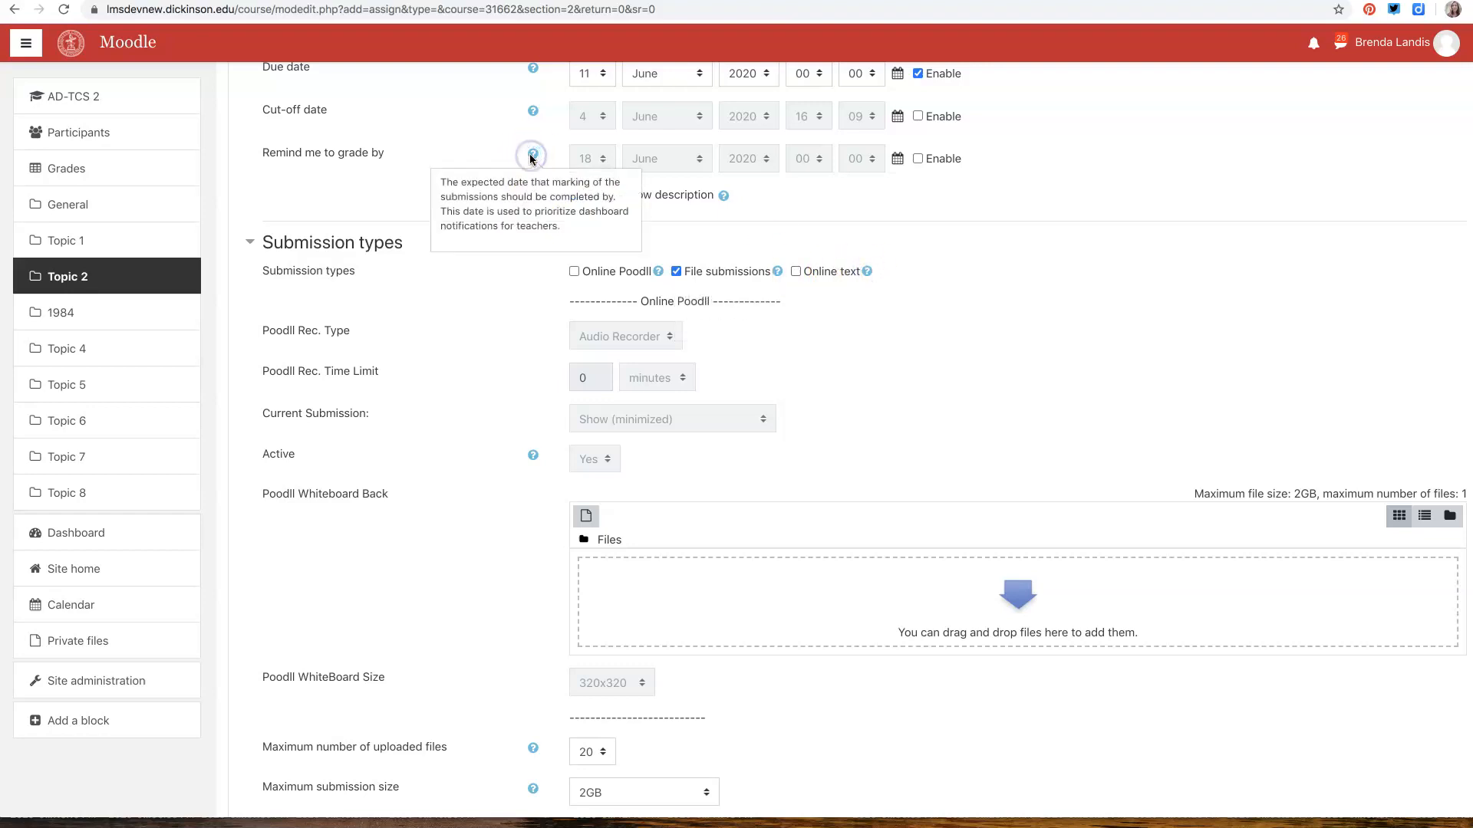
click(974, 223)
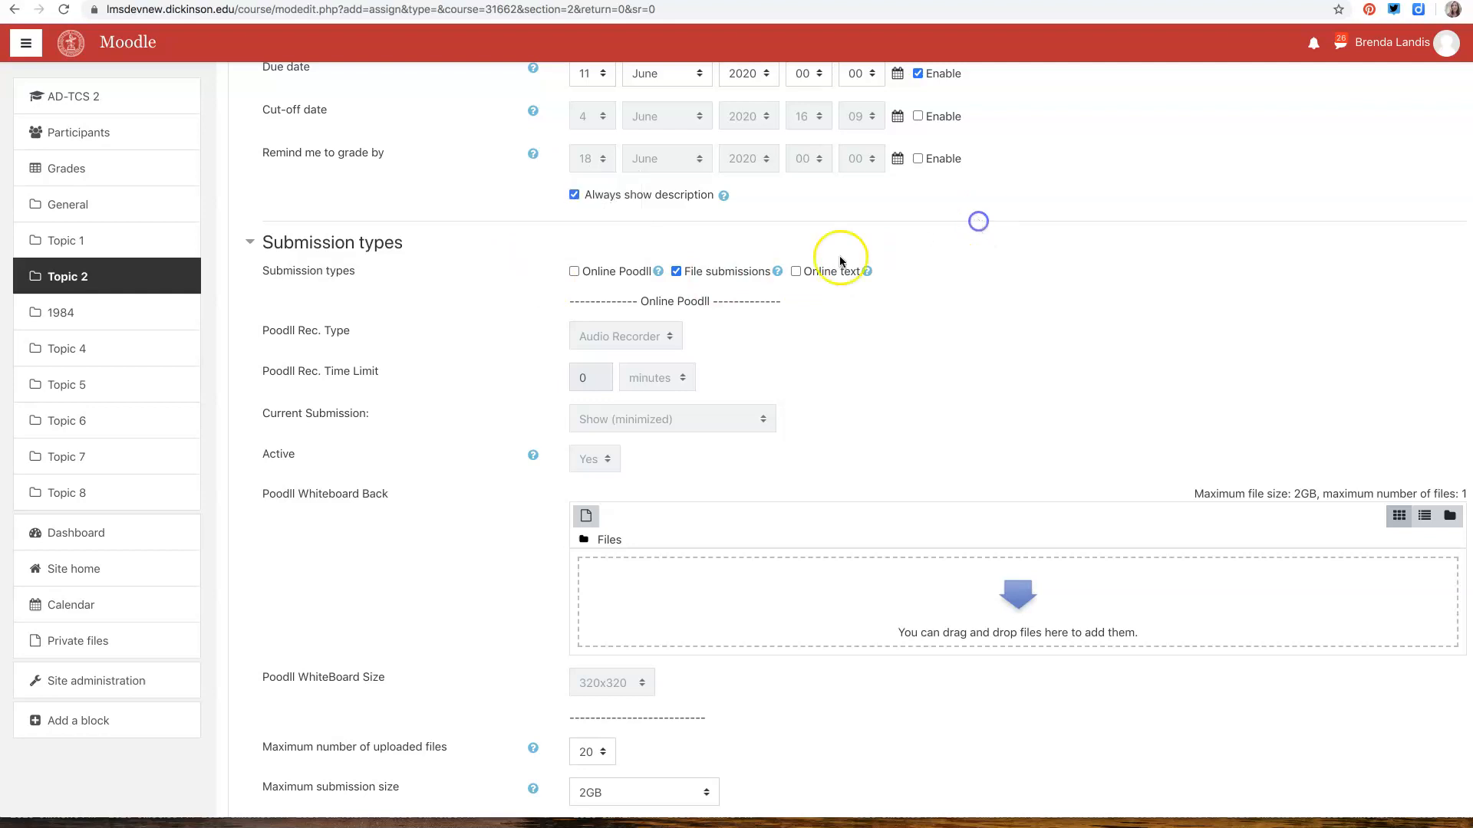
click(658, 272)
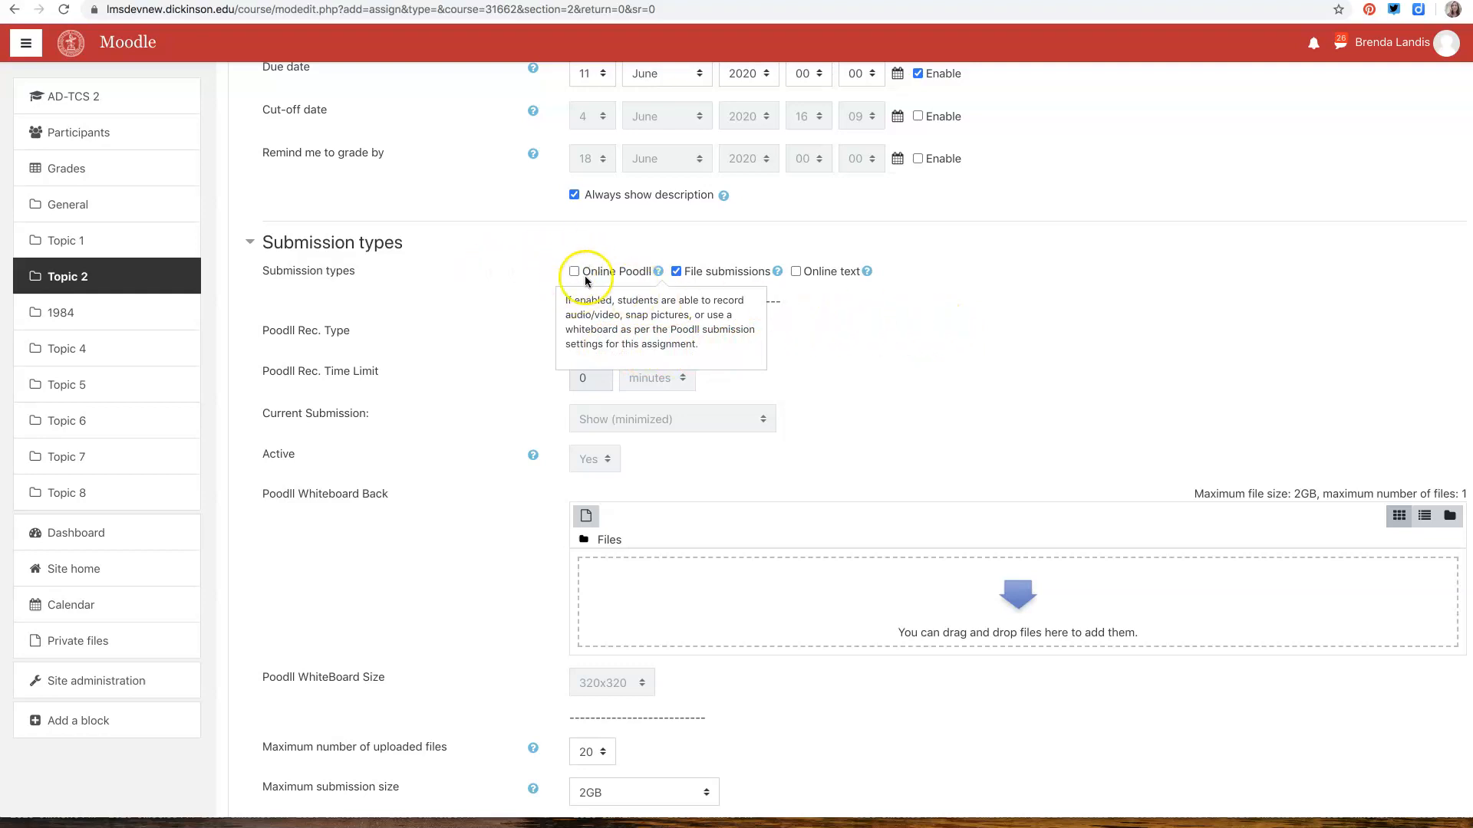
click(469, 268)
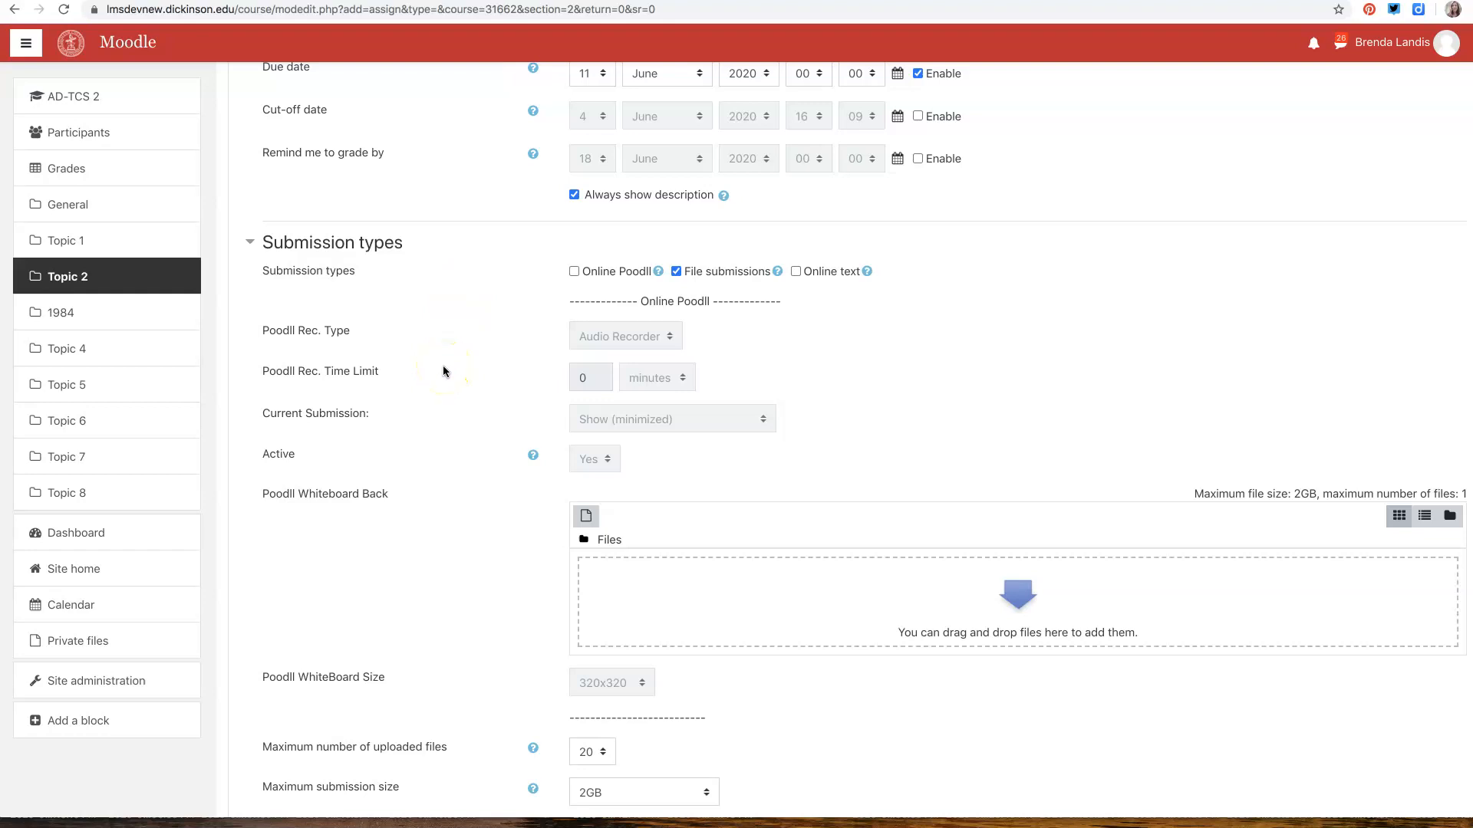
Enable Feedback files among the assignment's feedback types
scroll(412, 605, down, 5)
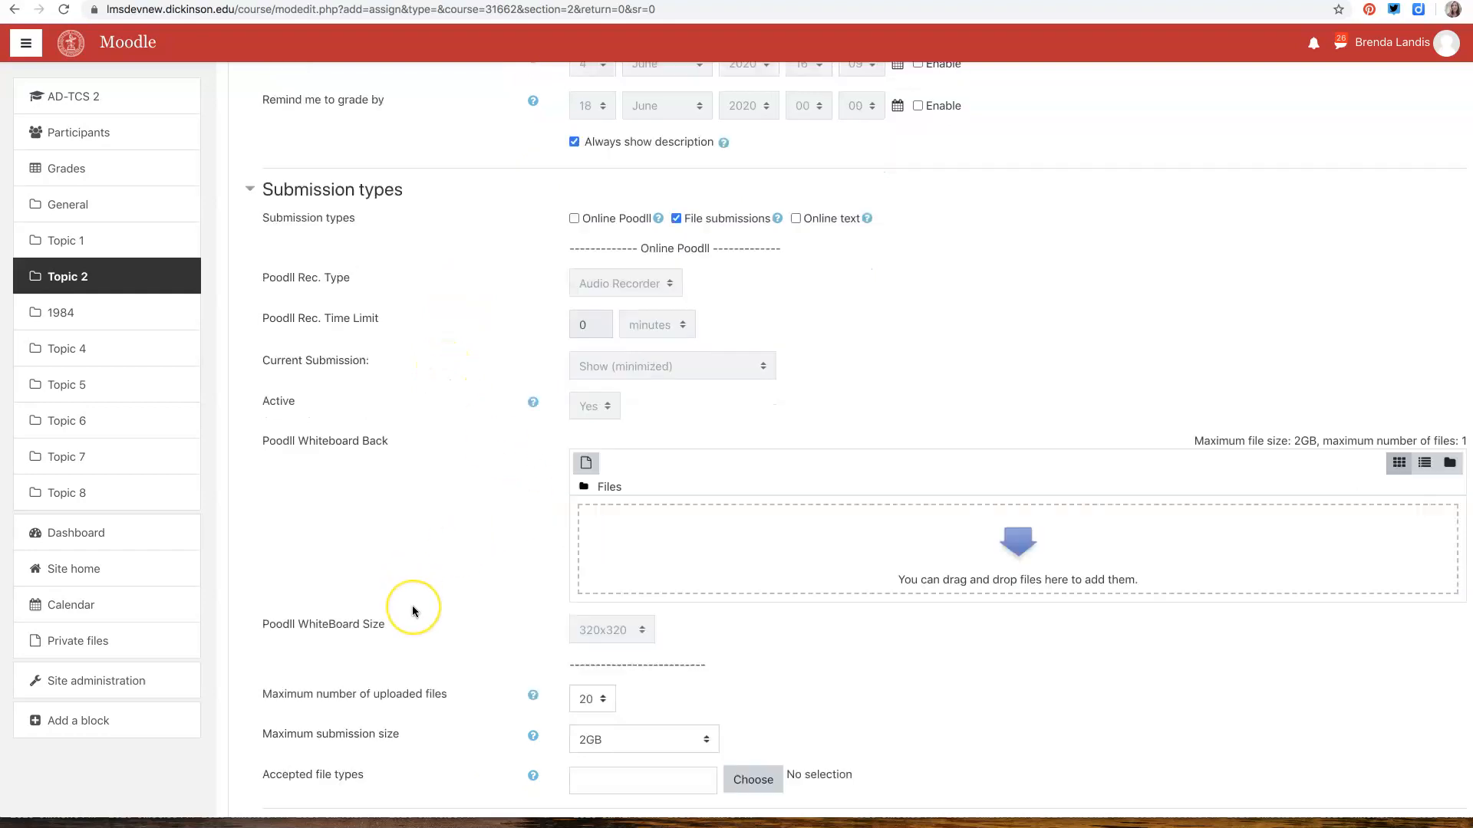
scroll(412, 612, down, 2)
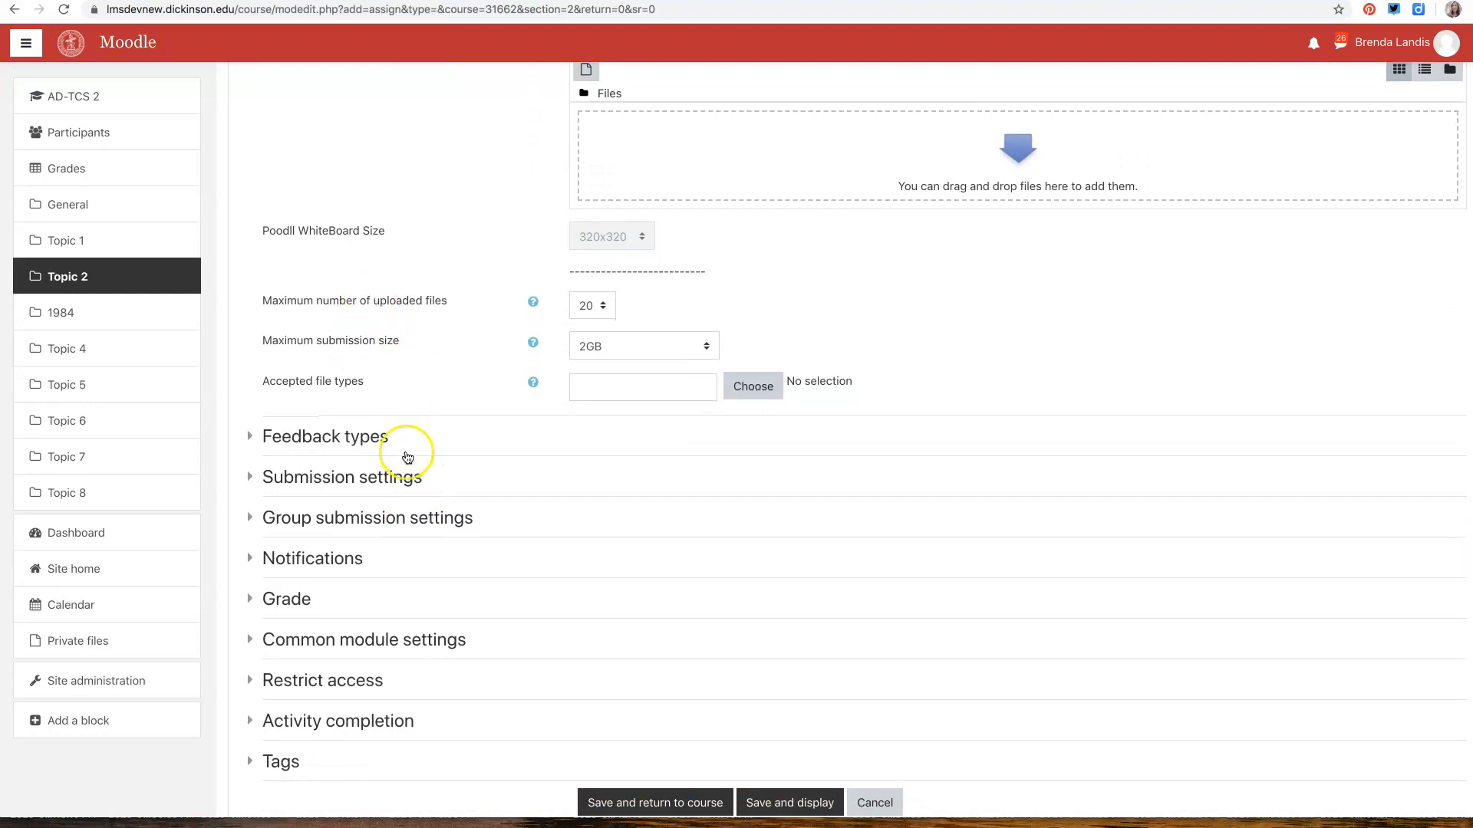
click(334, 430)
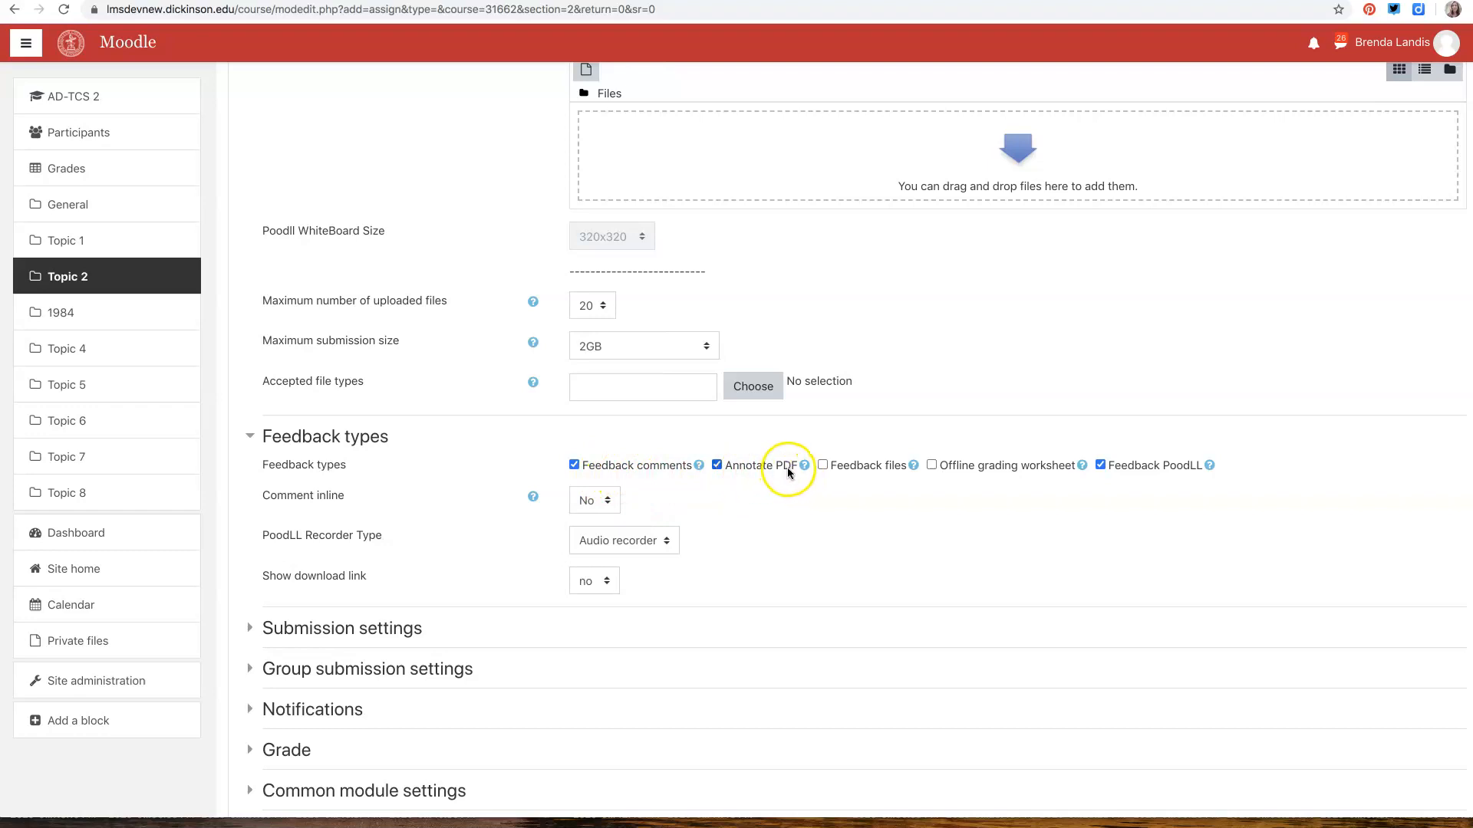
click(824, 466)
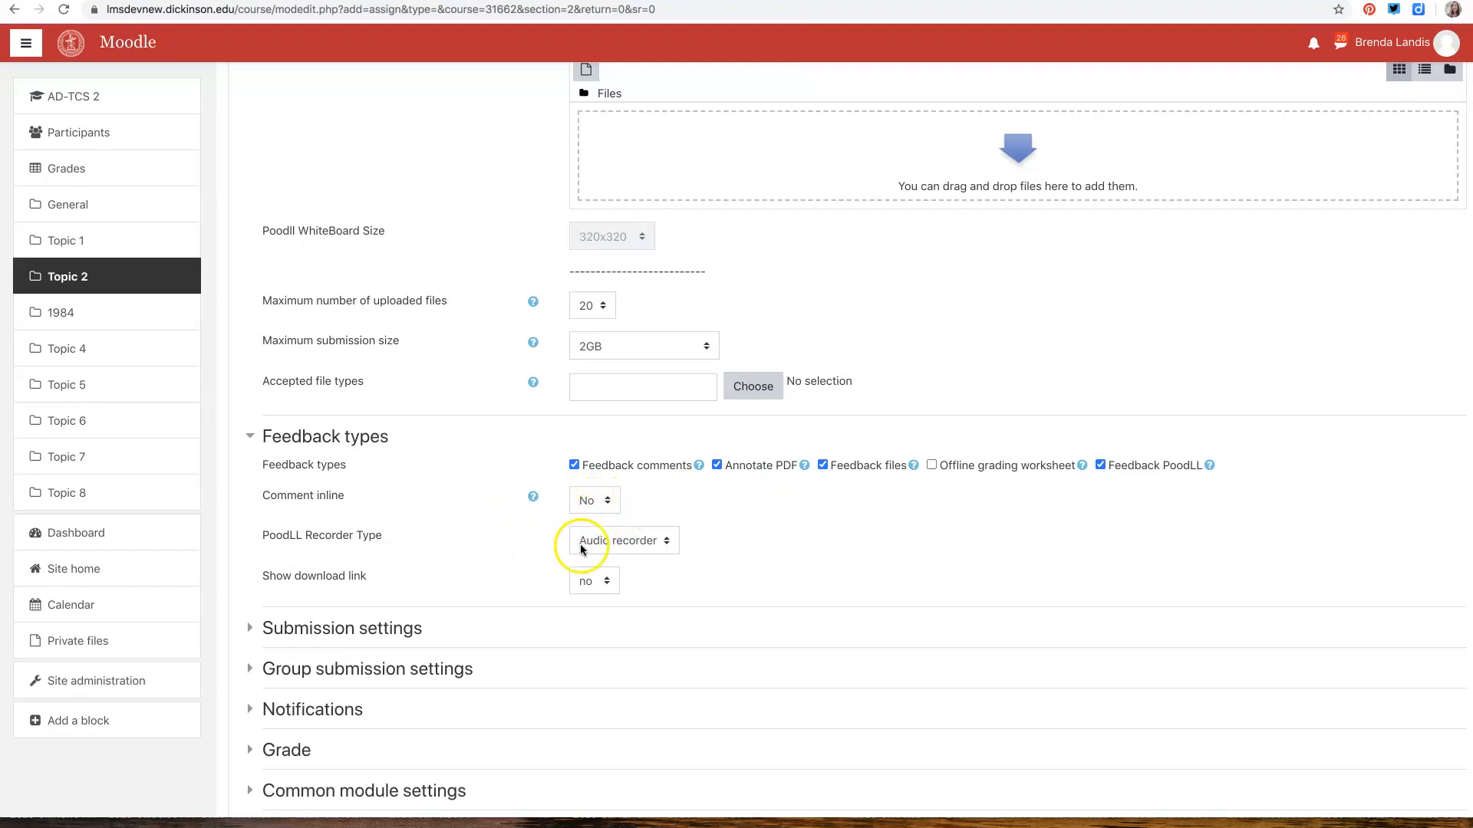
Expand the submission settings and review the choices for Attempts reopened
click(299, 634)
scroll(347, 545, down, 3)
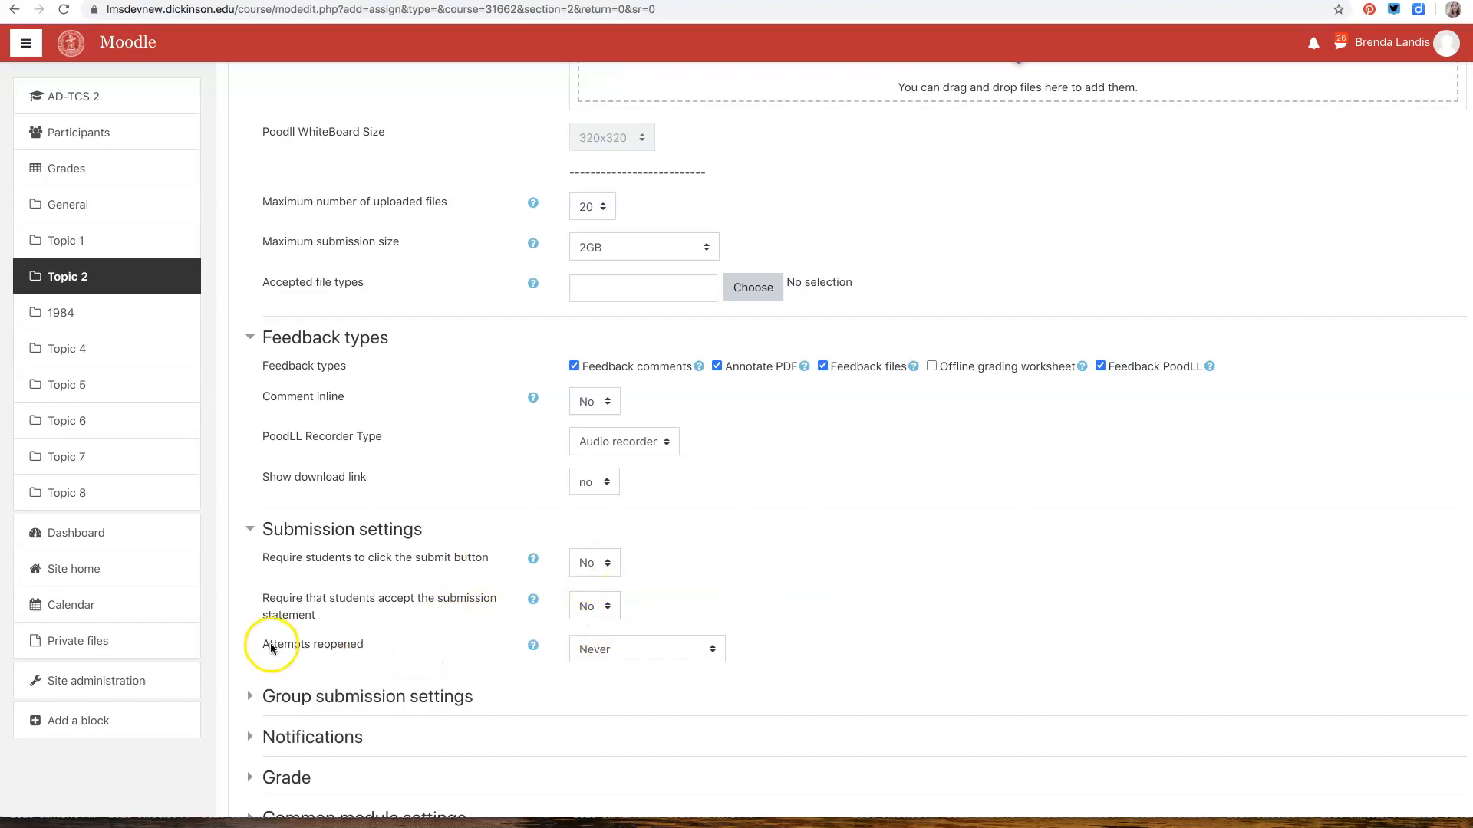
click(711, 652)
click(741, 608)
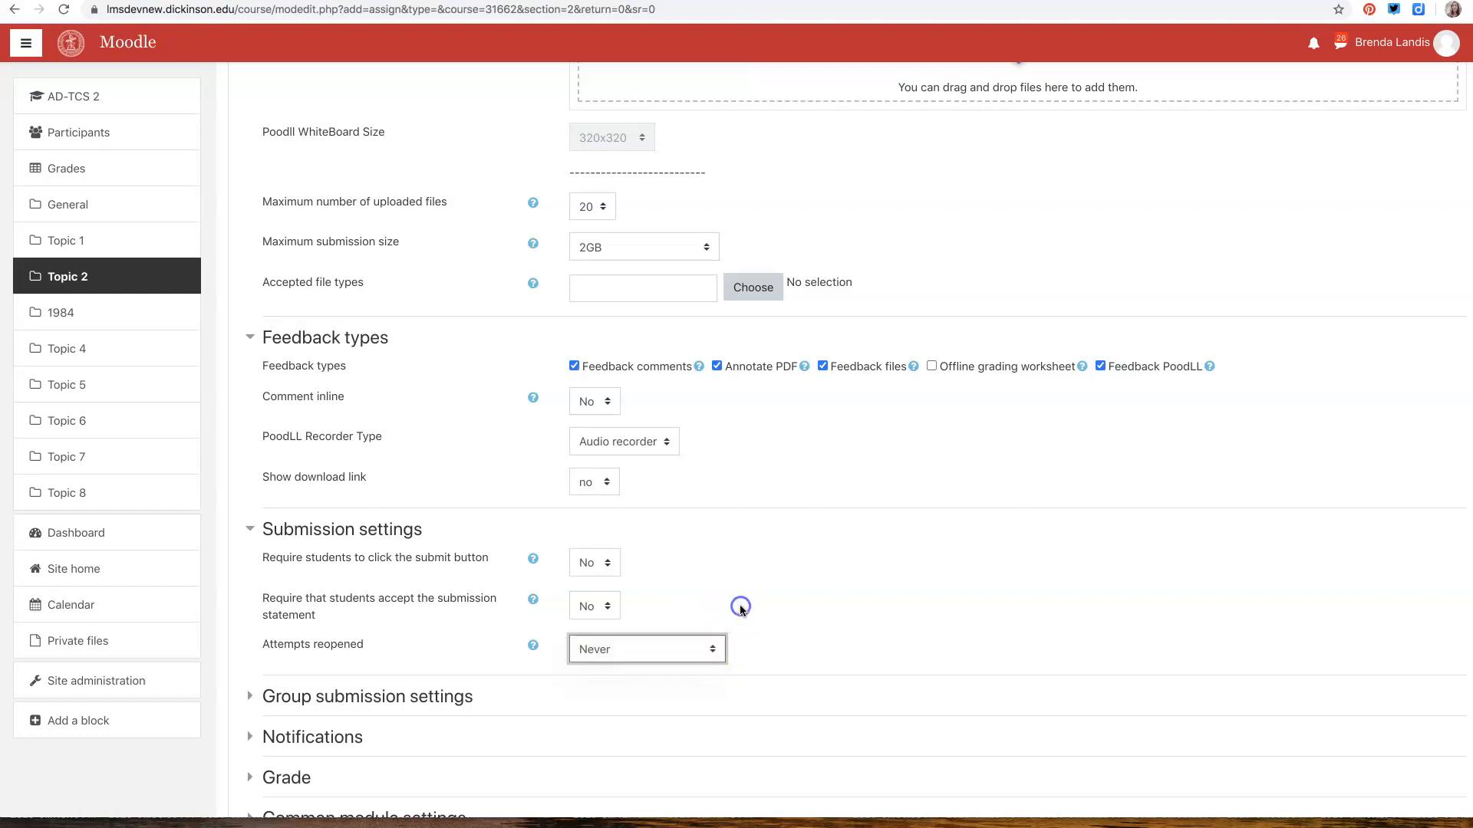
Try group submission by setting "Students submit in groups" to Yes, and return it to No after checking the dependent options
scroll(740, 606, down, 2)
click(297, 529)
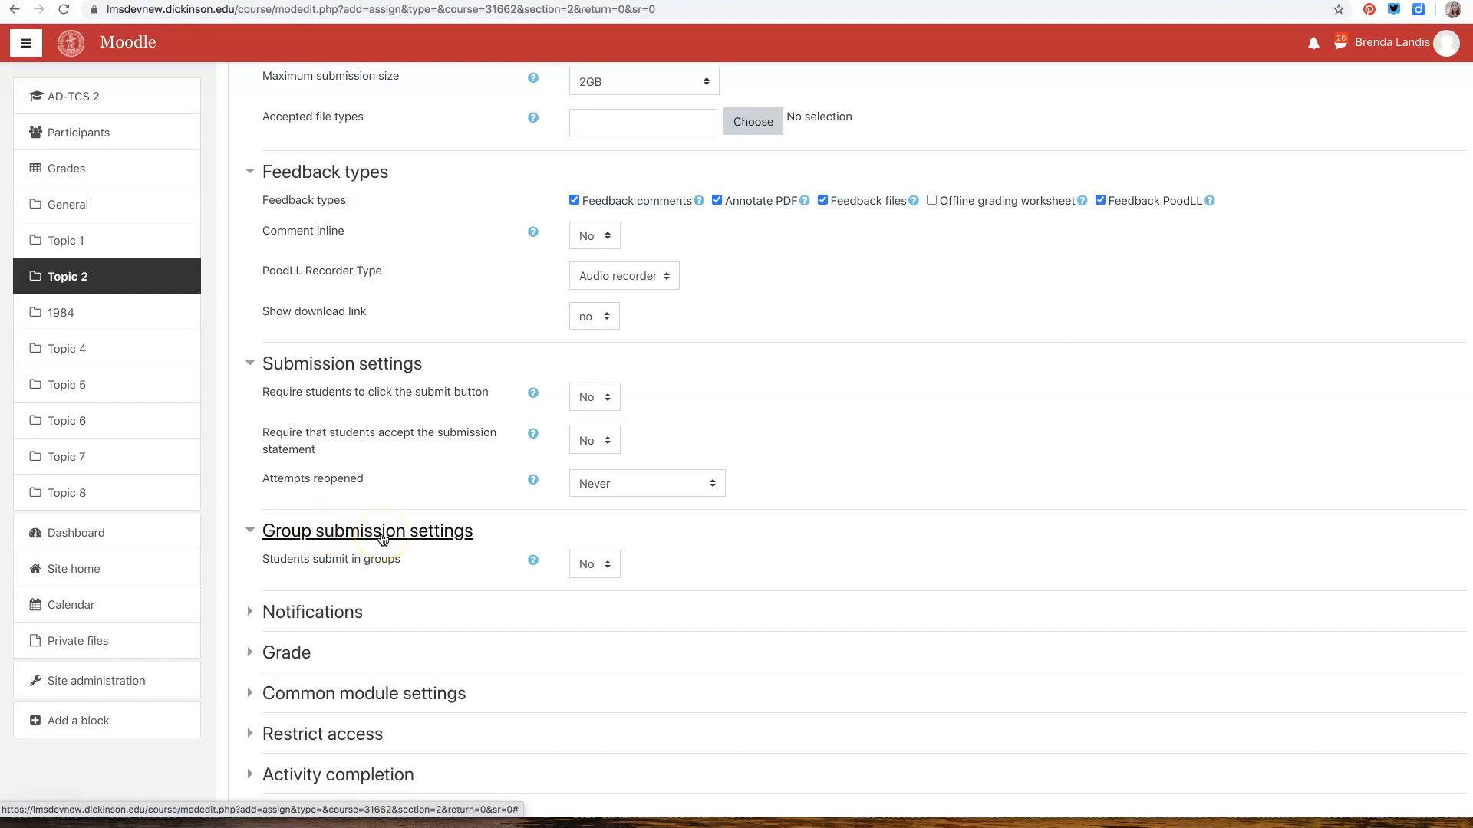
click(581, 564)
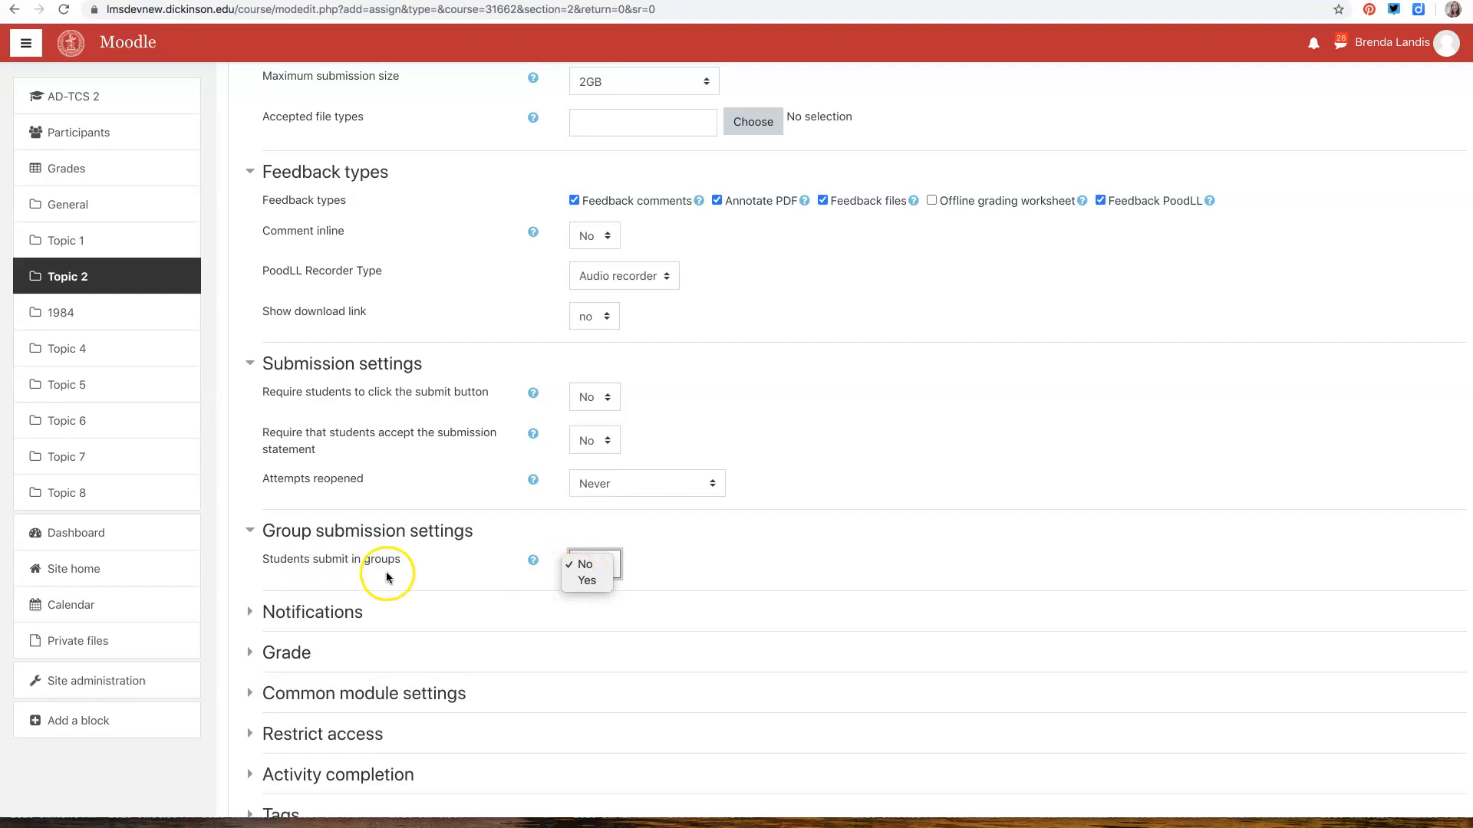
click(585, 580)
click(605, 691)
click(592, 621)
click(592, 607)
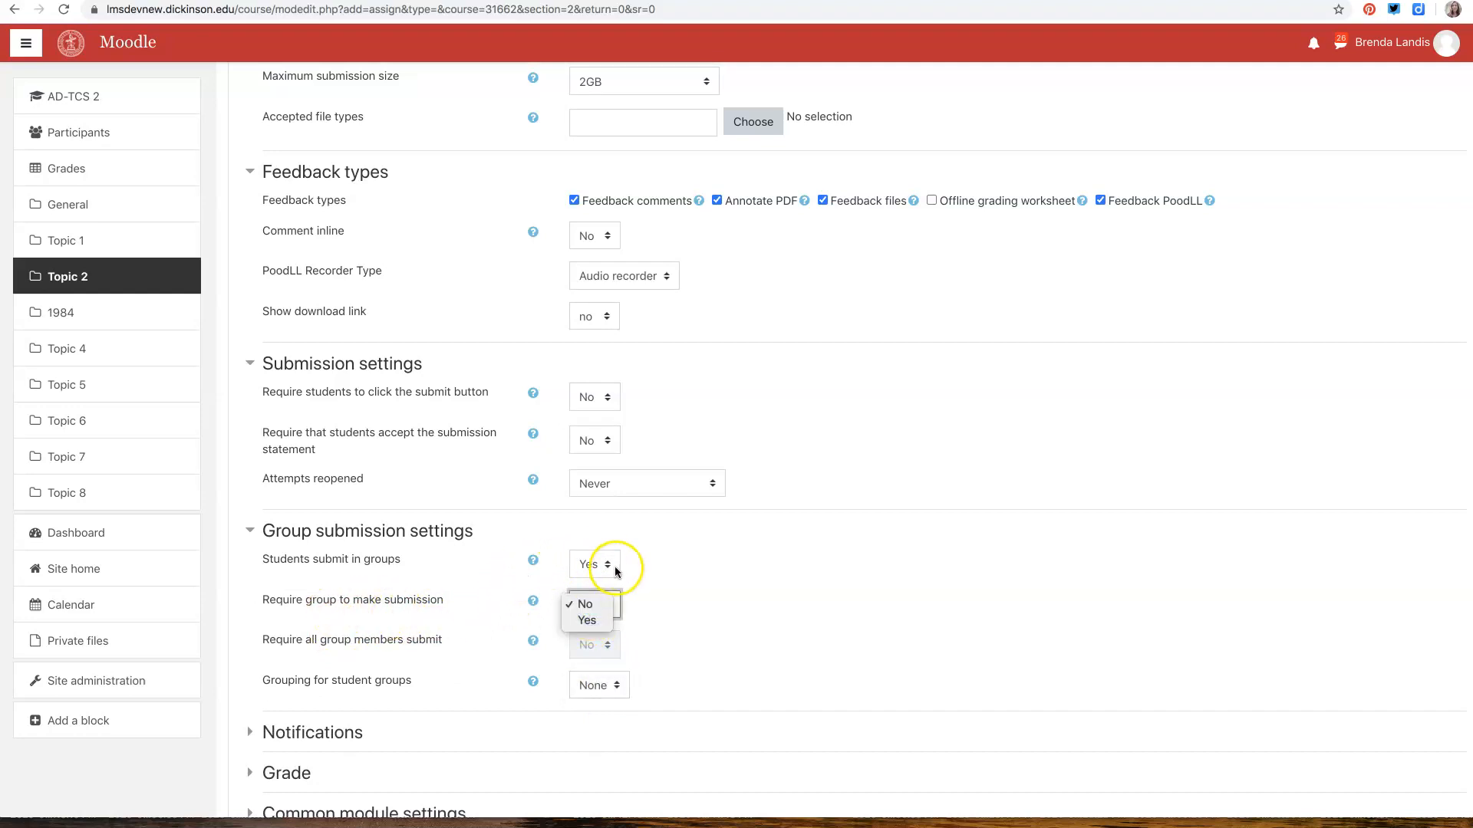
click(616, 571)
click(602, 564)
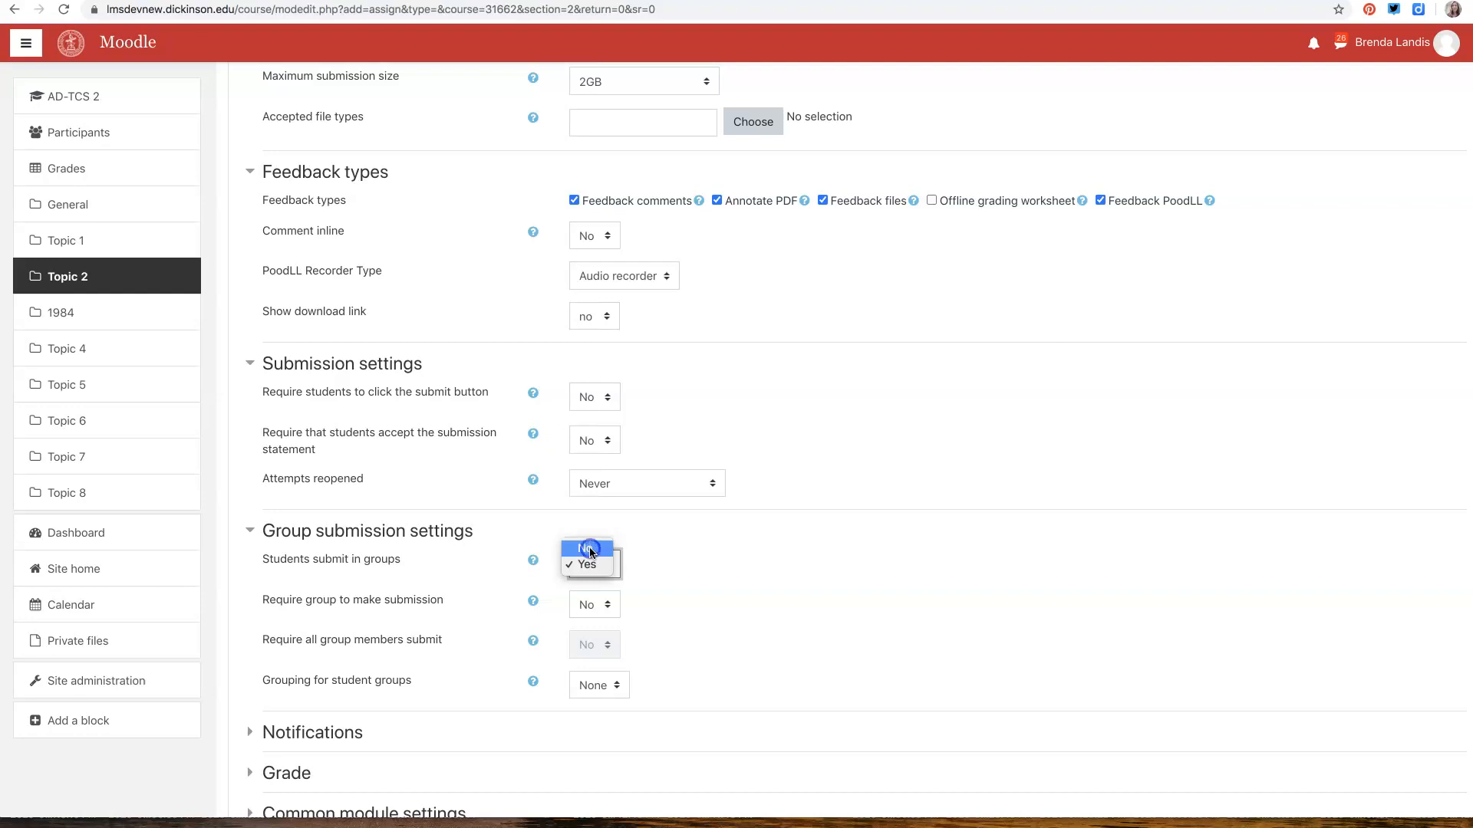
click(592, 551)
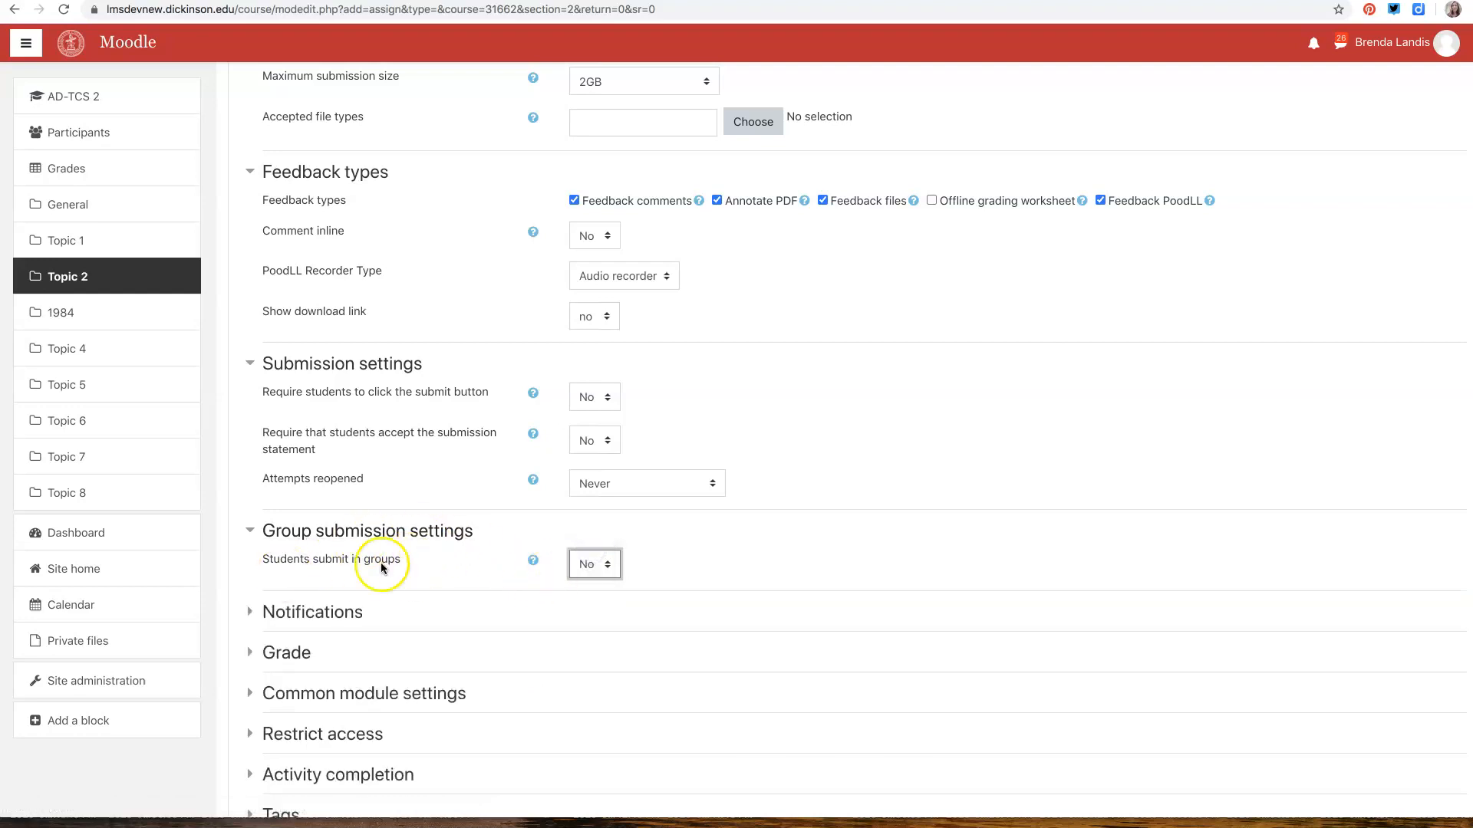
Expand the notification settings and read the help for "Notify graders about submissions"
click(270, 616)
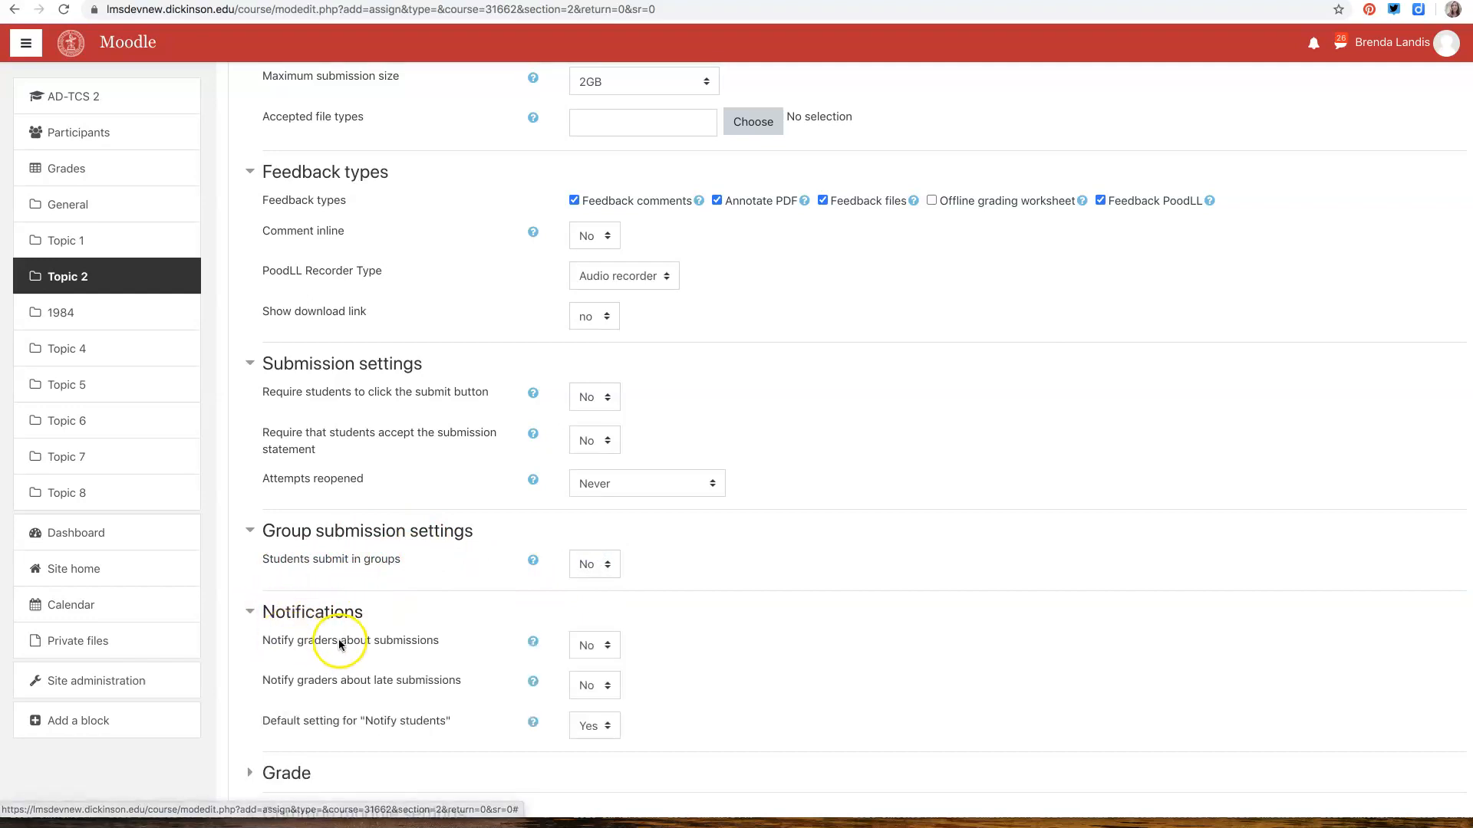
click(449, 648)
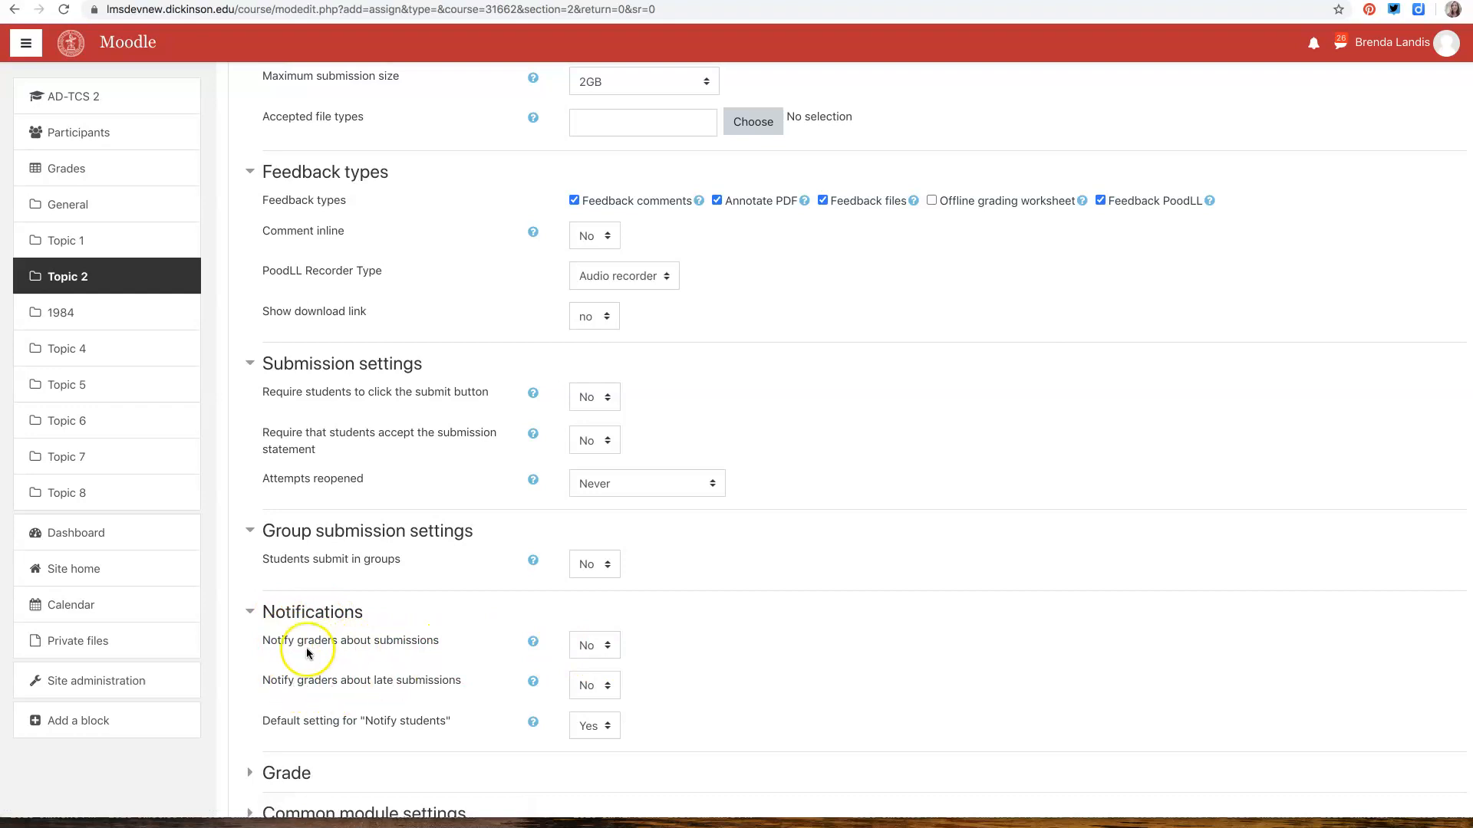
click(531, 650)
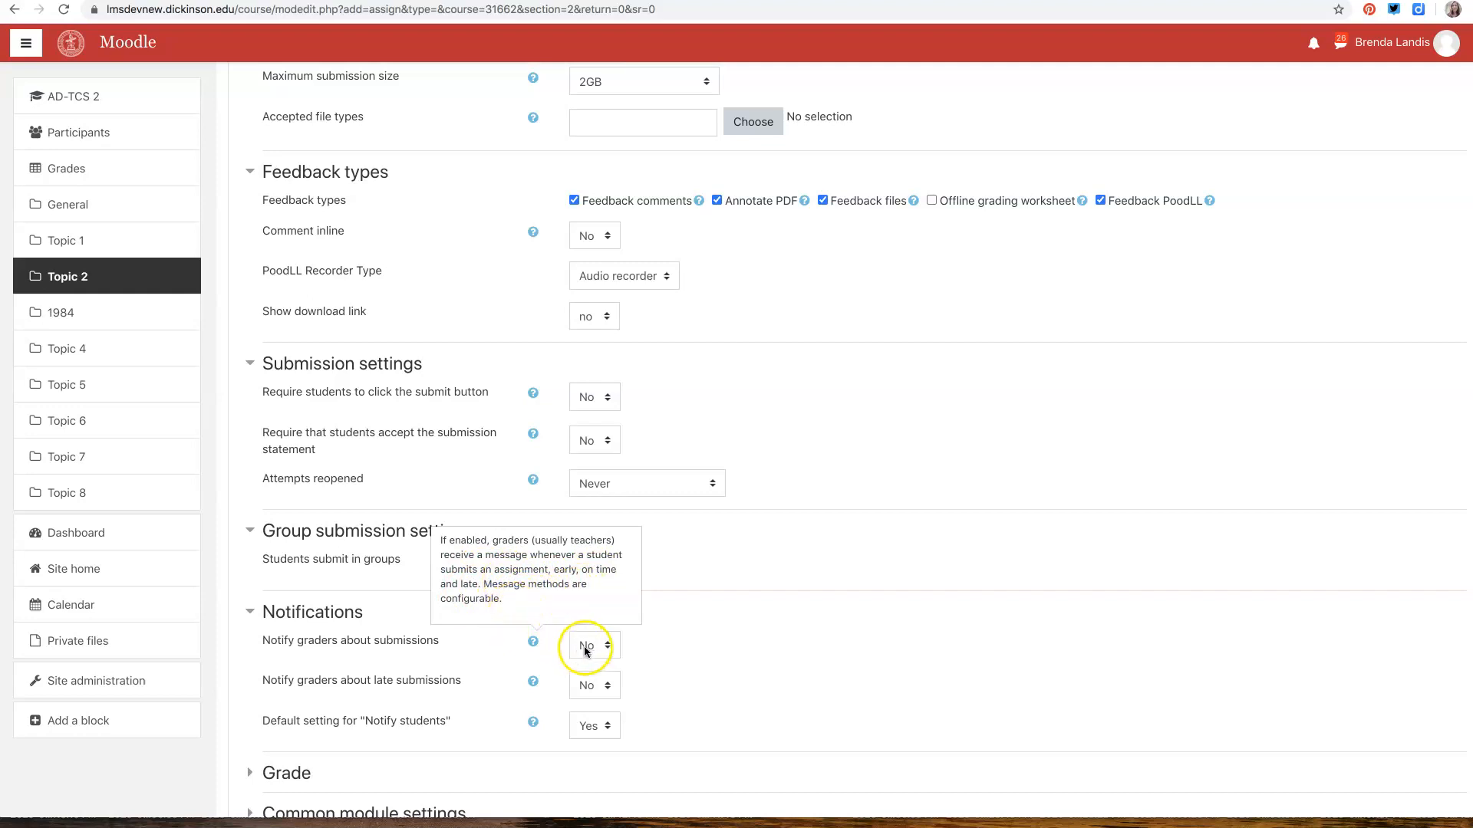
Close the notification help, expand the assignment's grade settings and set the grade category to Papers
click(476, 662)
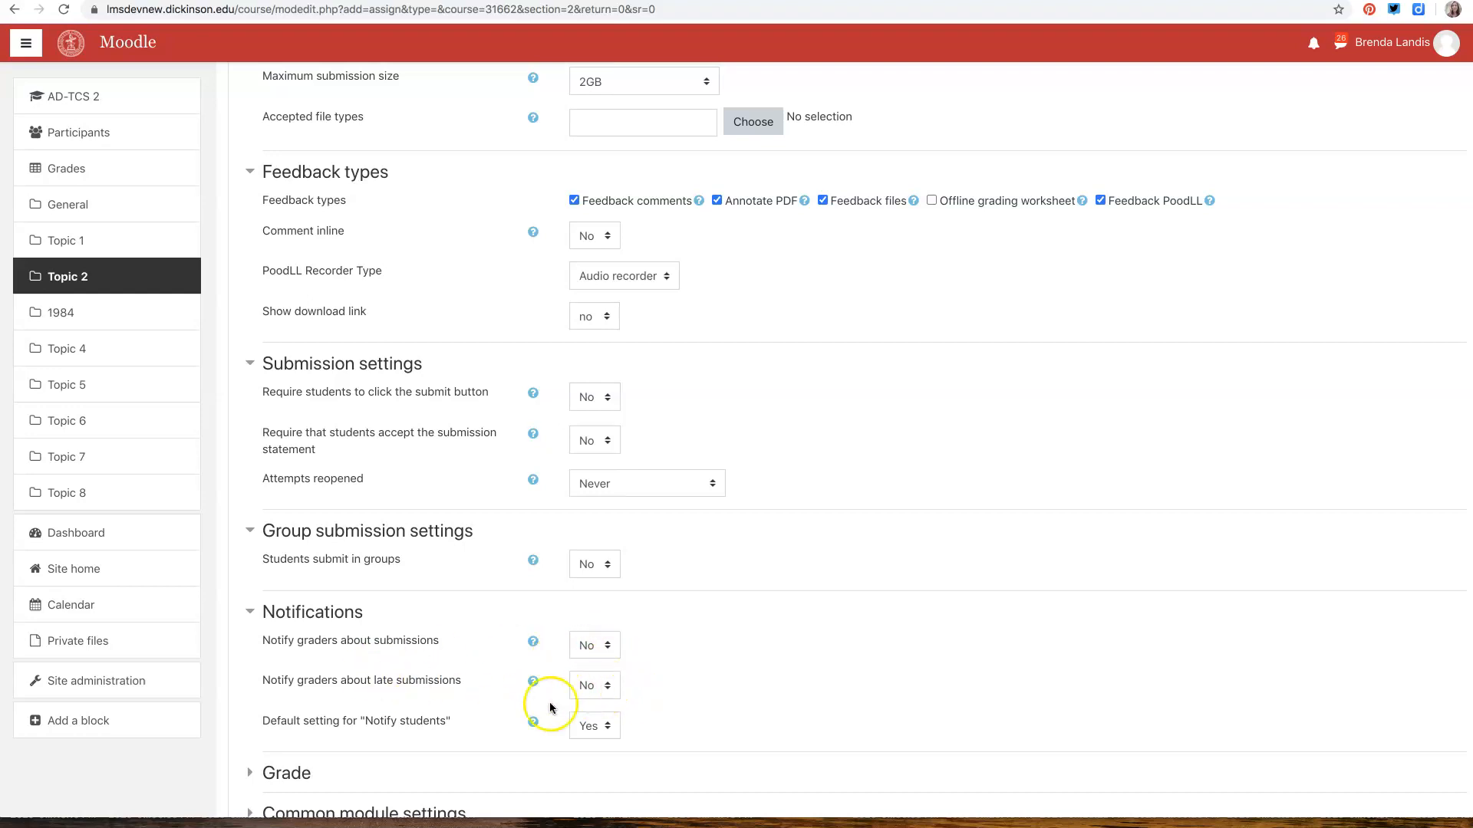
scroll(389, 744, down, 3)
click(289, 558)
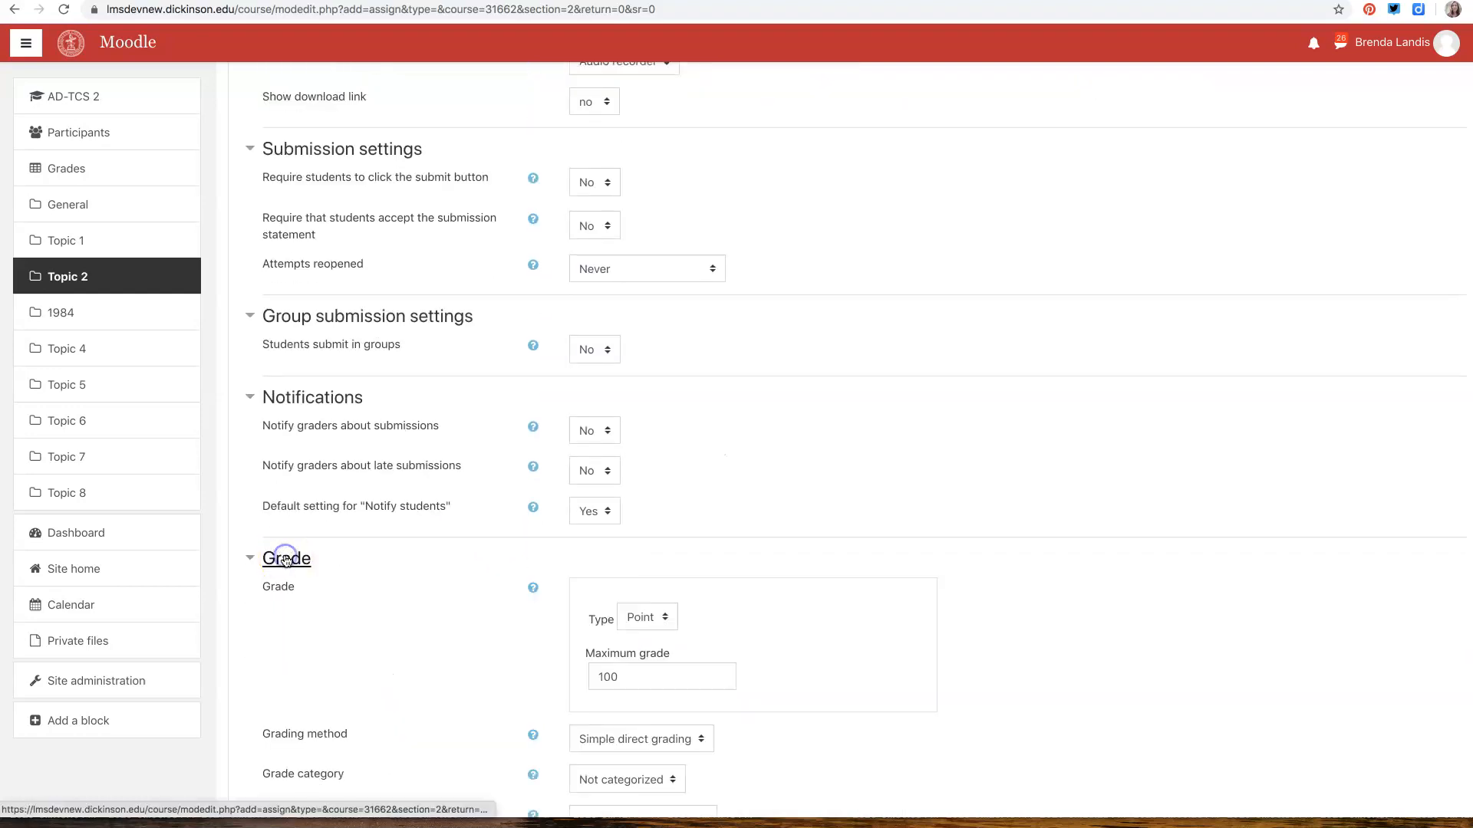
scroll(338, 630, down, 2)
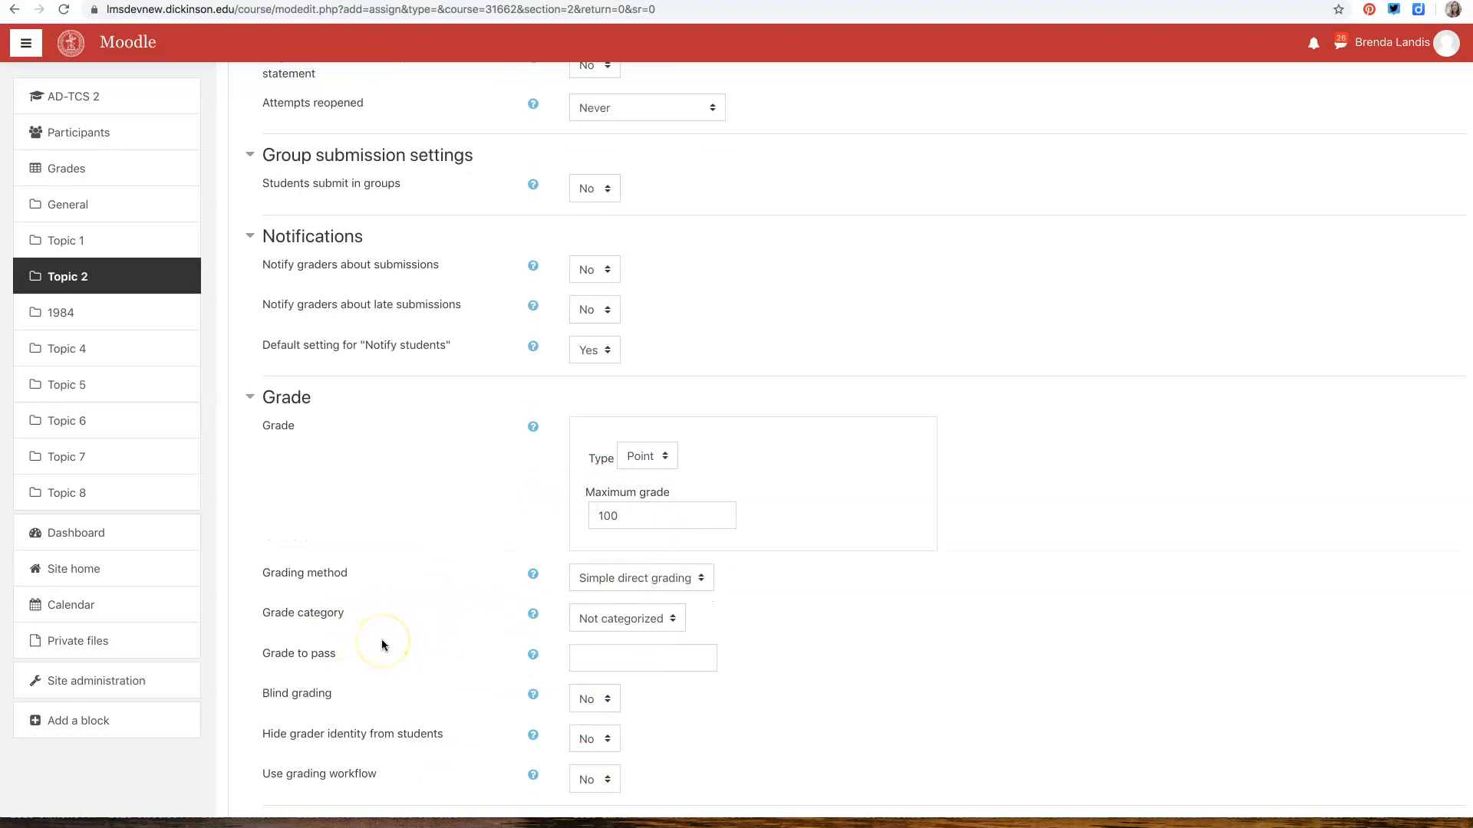
scroll(380, 638, down, 3)
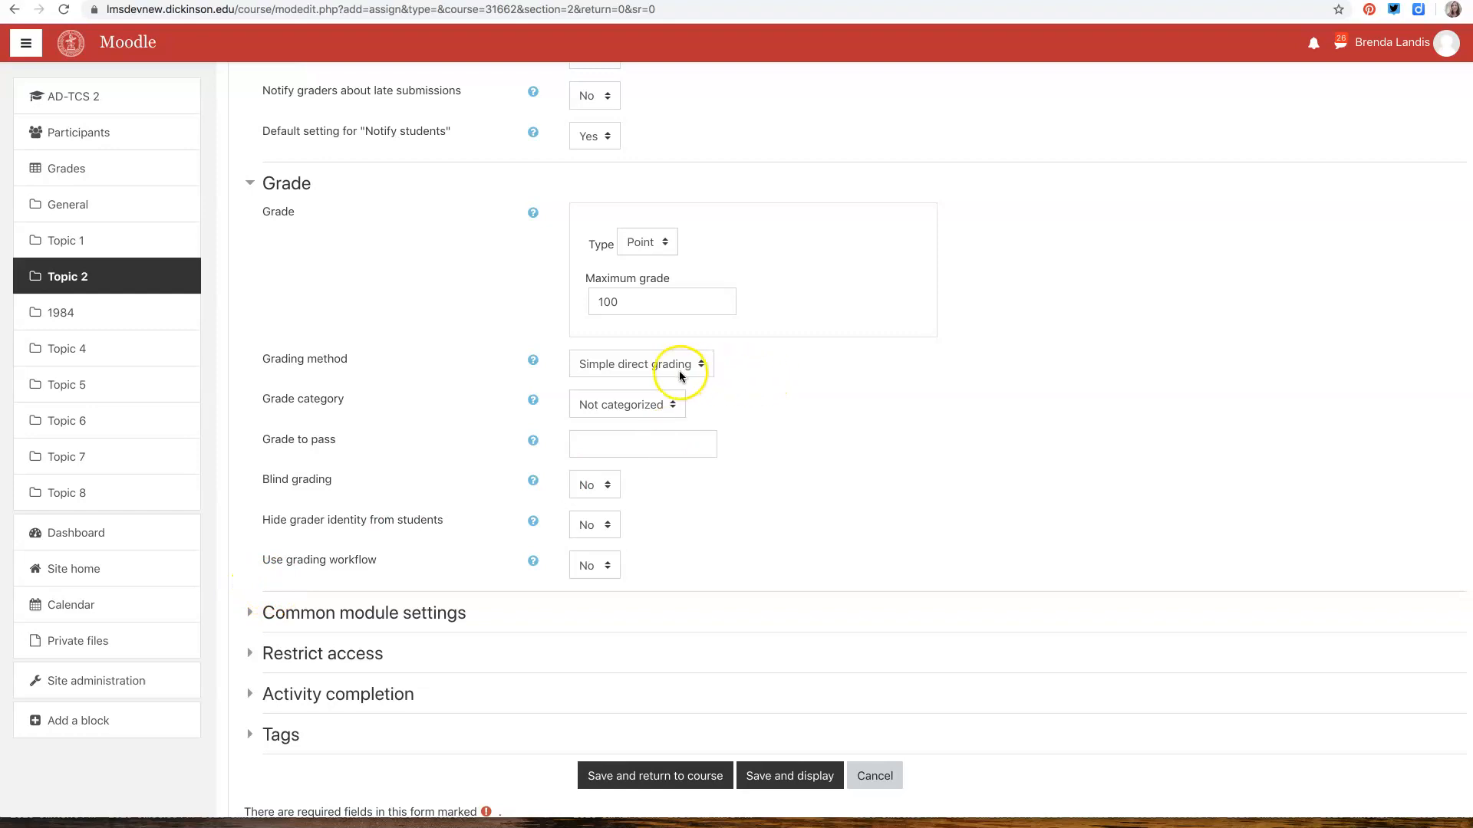
click(668, 405)
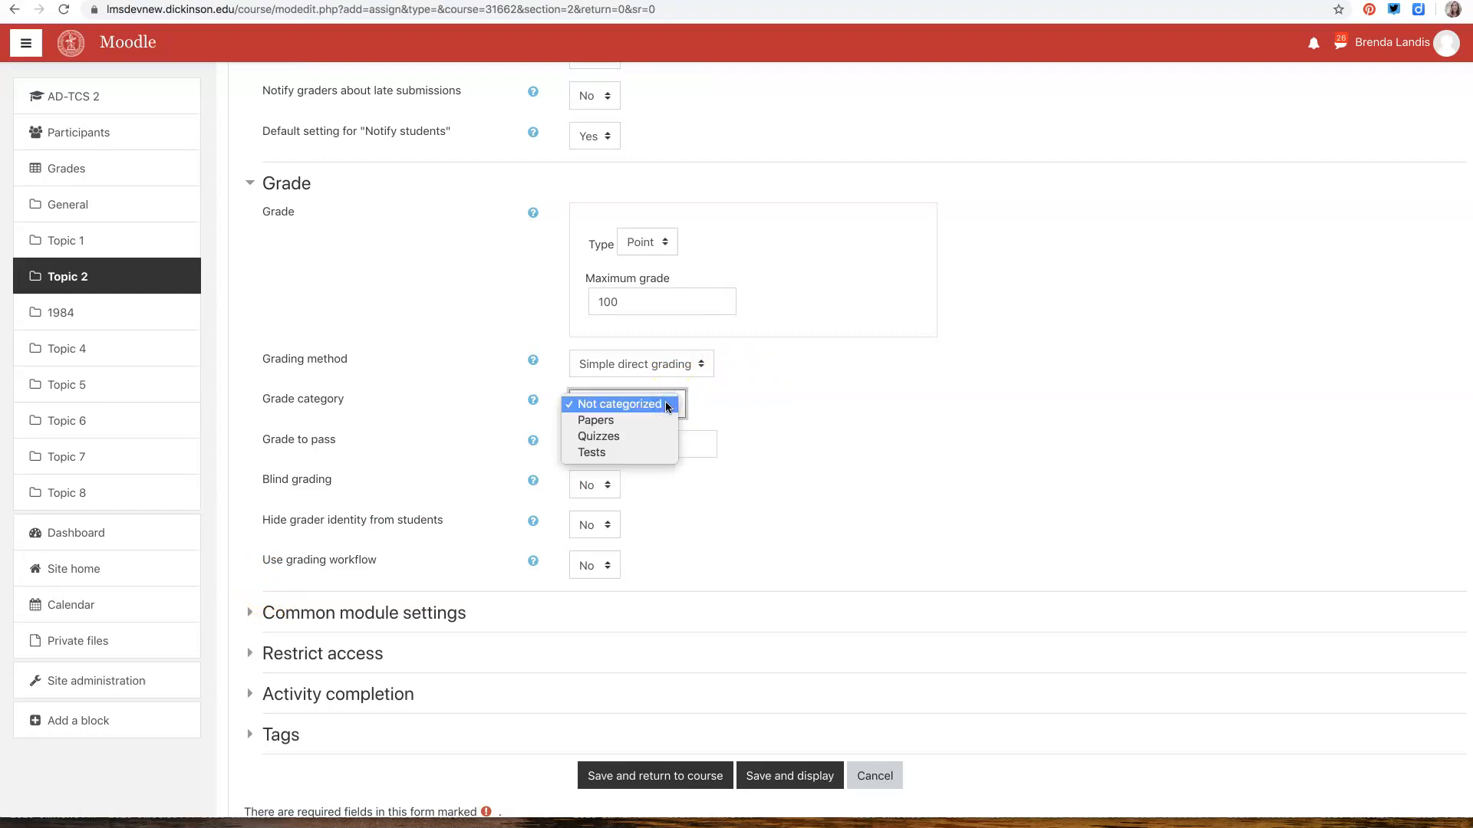
click(602, 427)
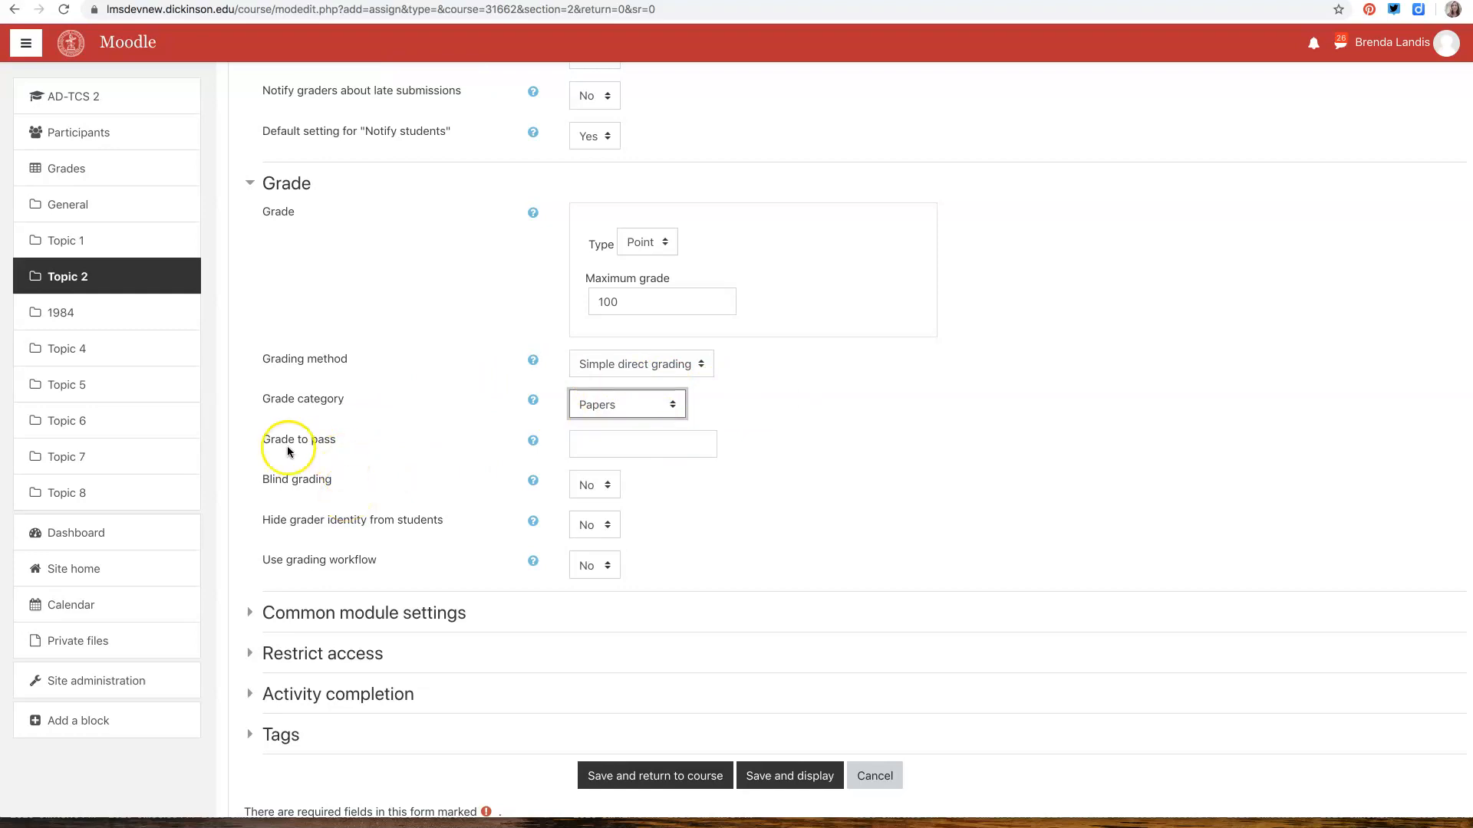
Expand the assignment's common module settings and its access restriction settings
click(337, 613)
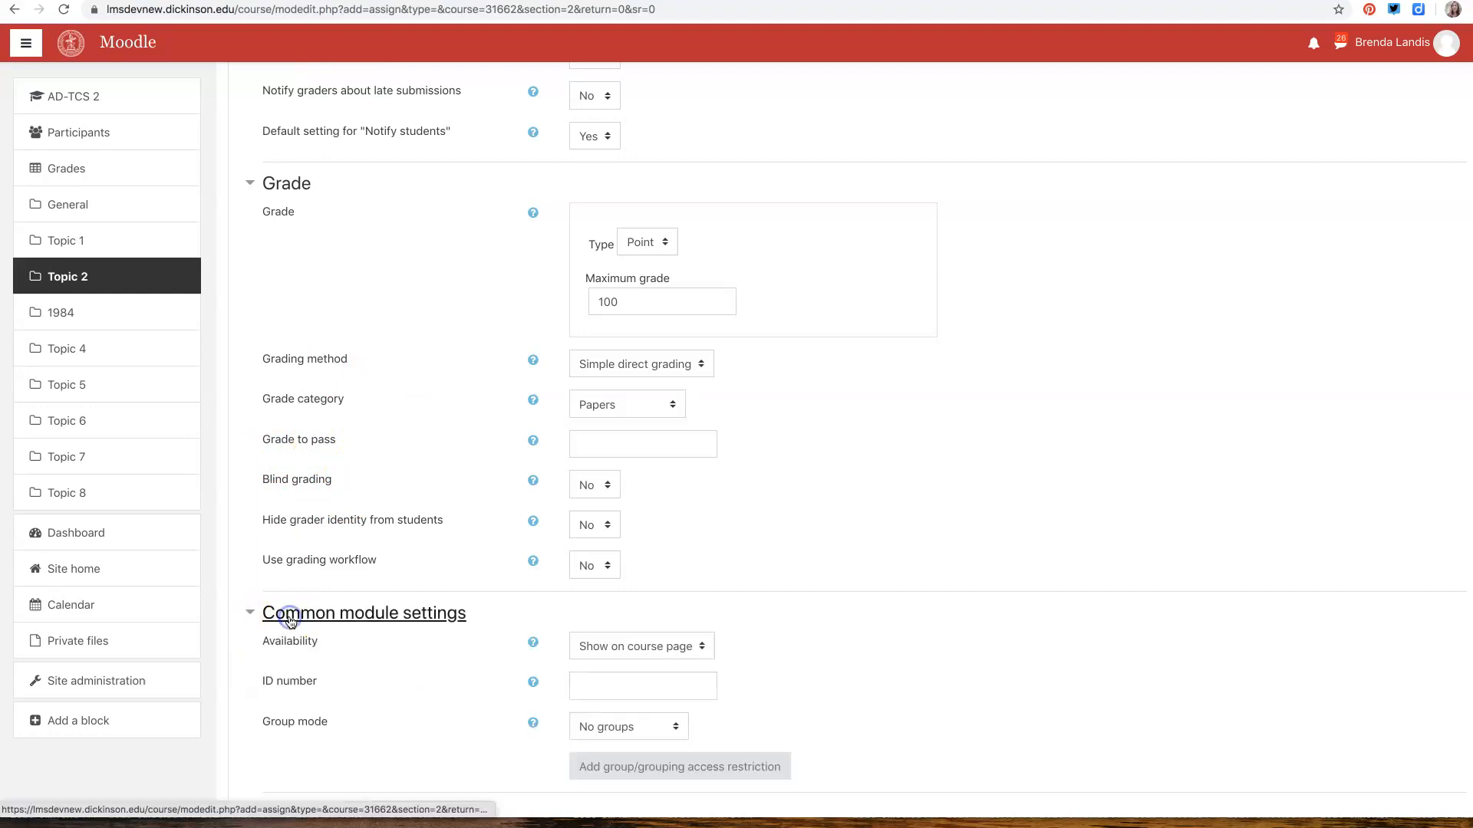
scroll(291, 617, down, 1)
scroll(291, 623, down, 3)
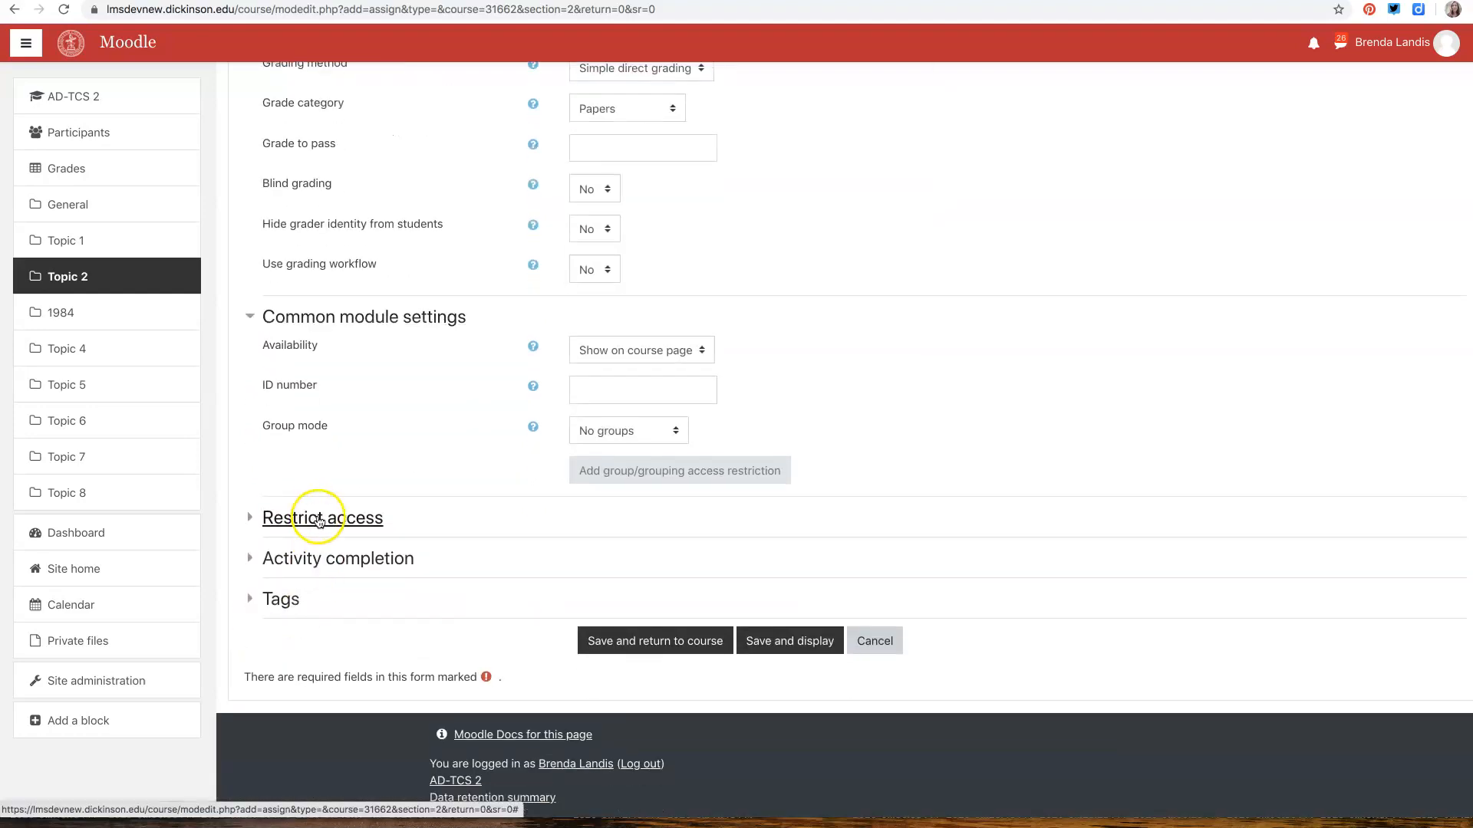
click(321, 521)
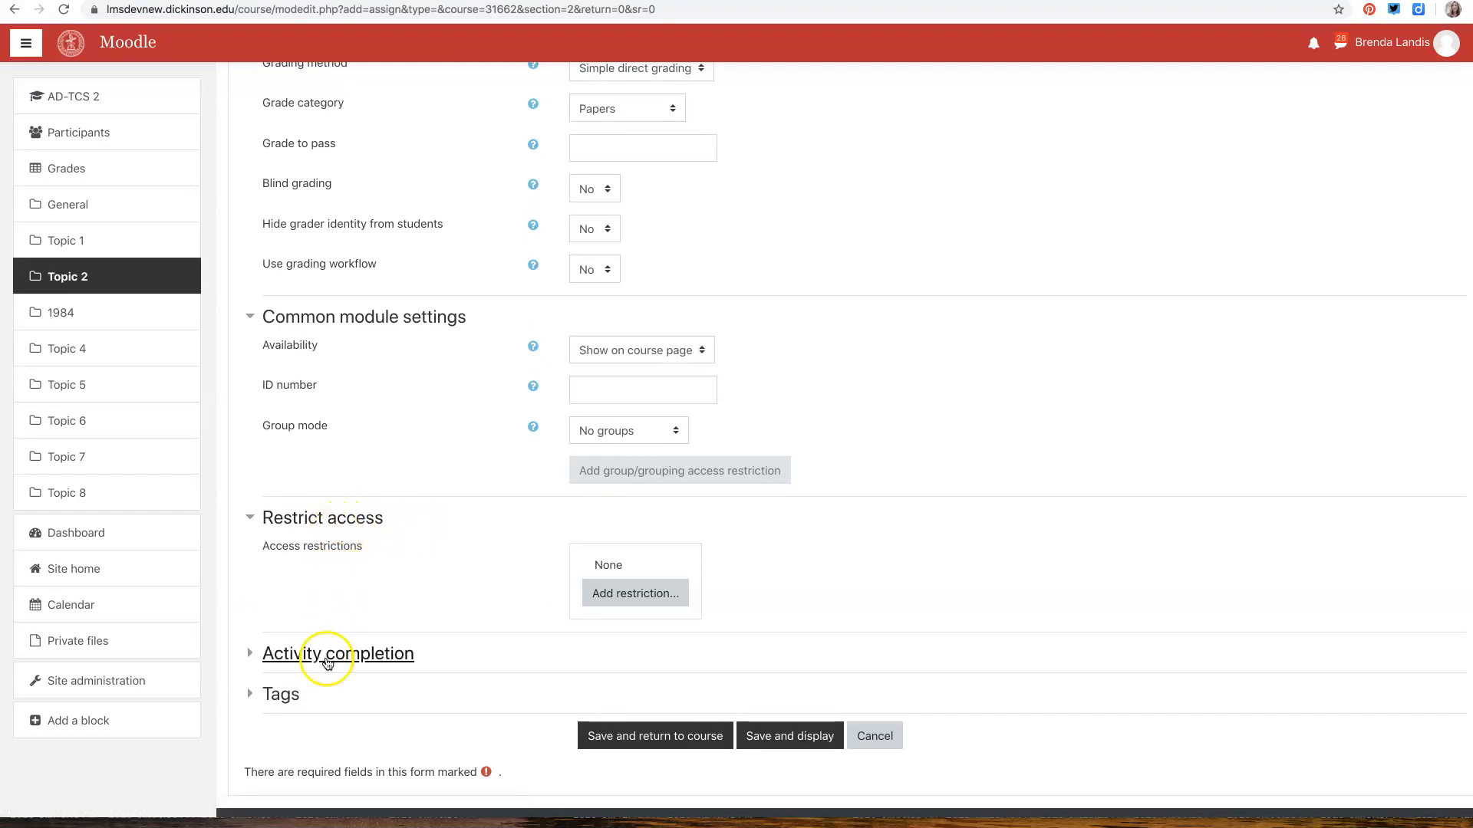
scroll(338, 579, down, 1)
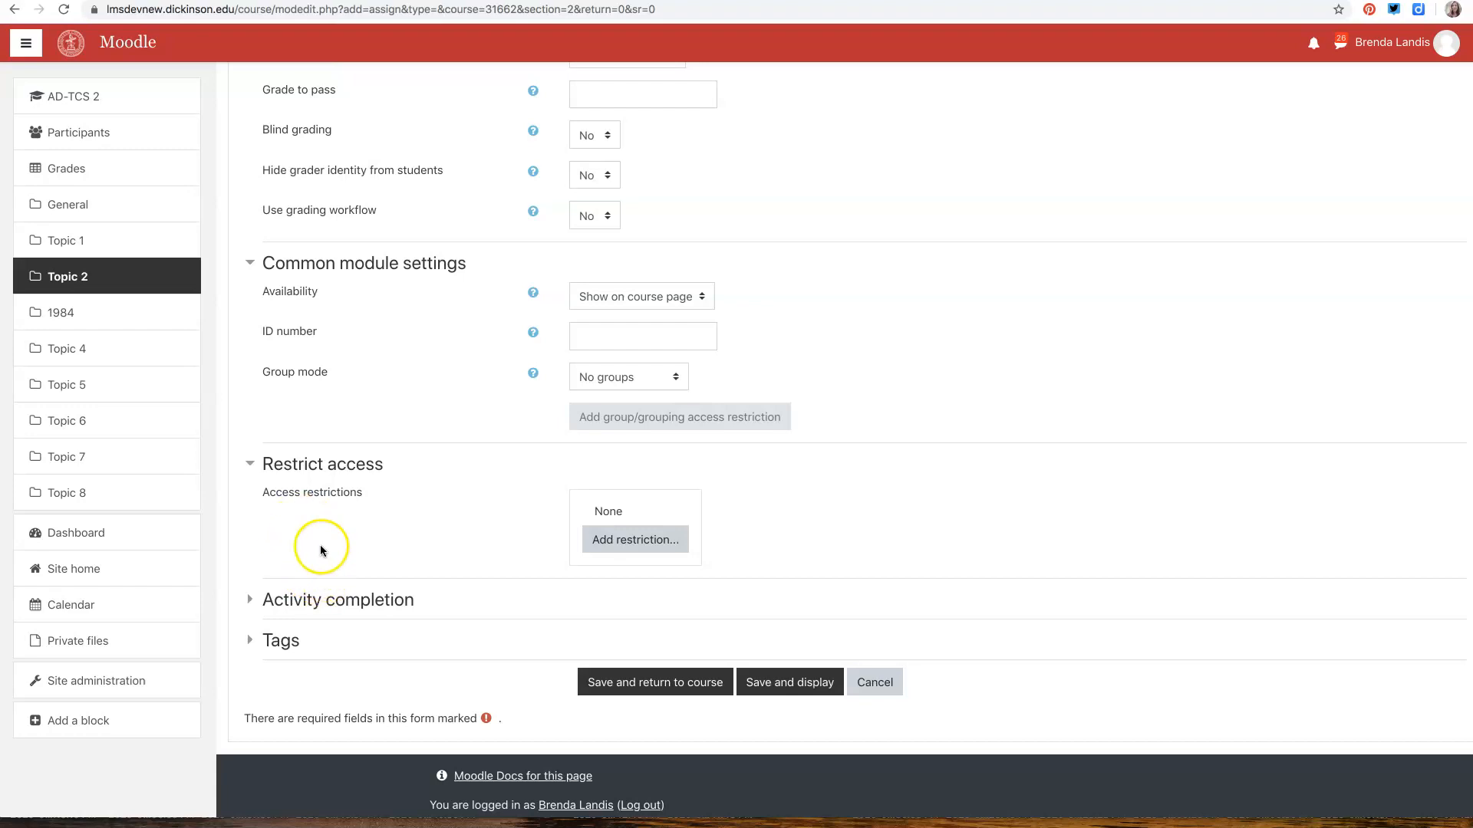
Expand the activity completion settings and set completion tracking to "Show activity as complete when conditions are met"
click(306, 598)
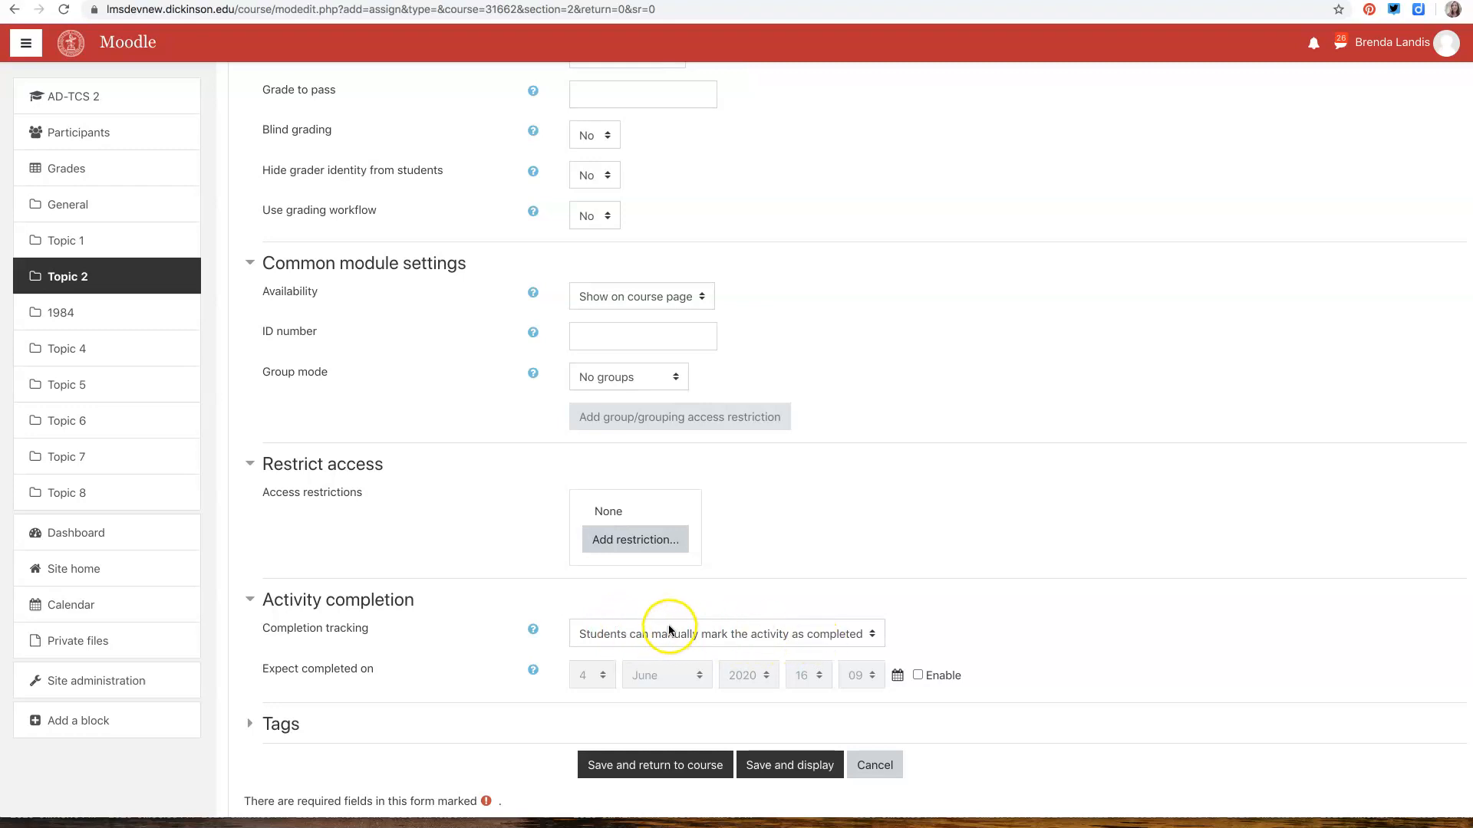
click(863, 637)
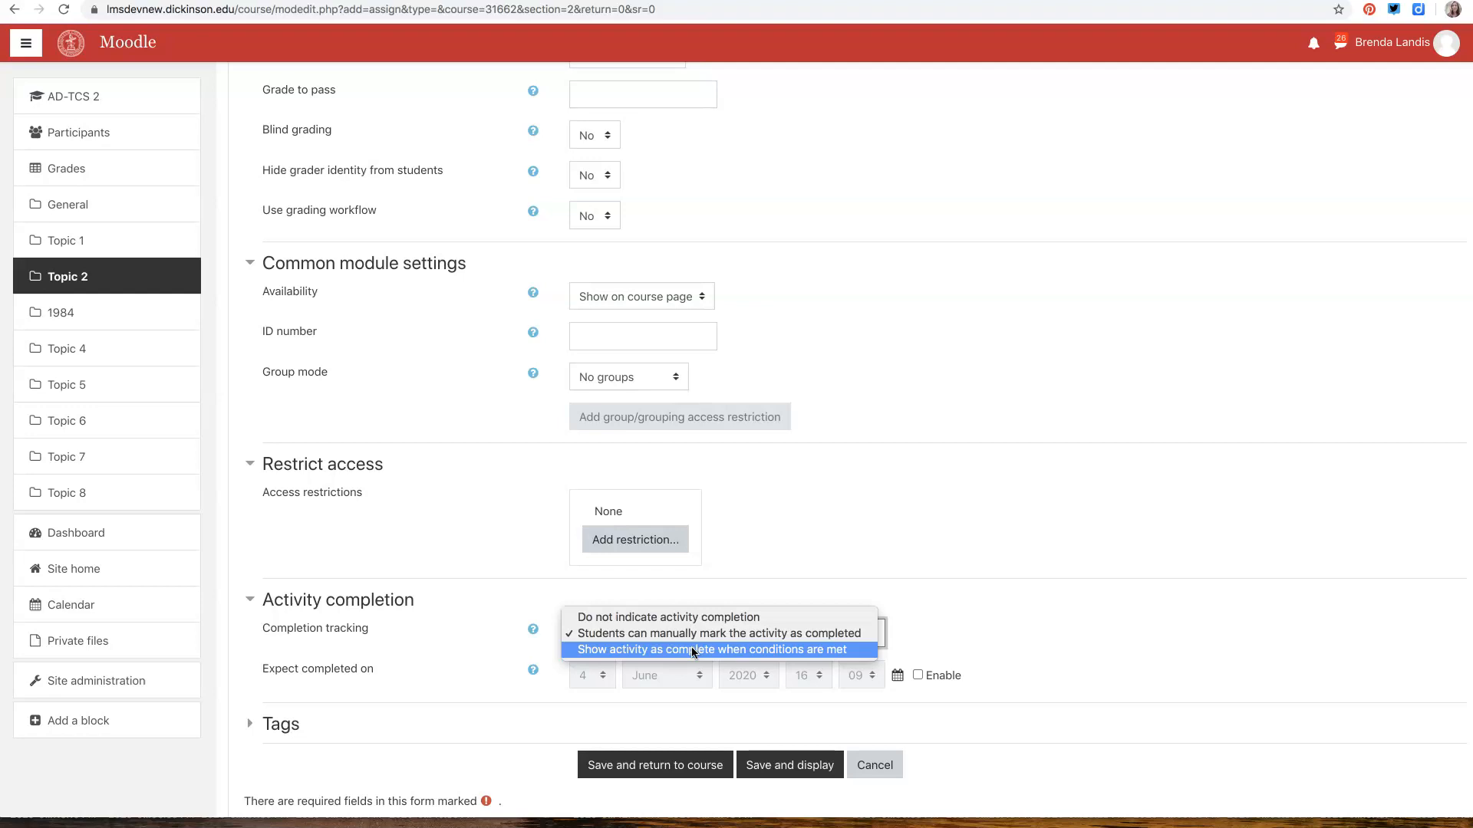
click(643, 650)
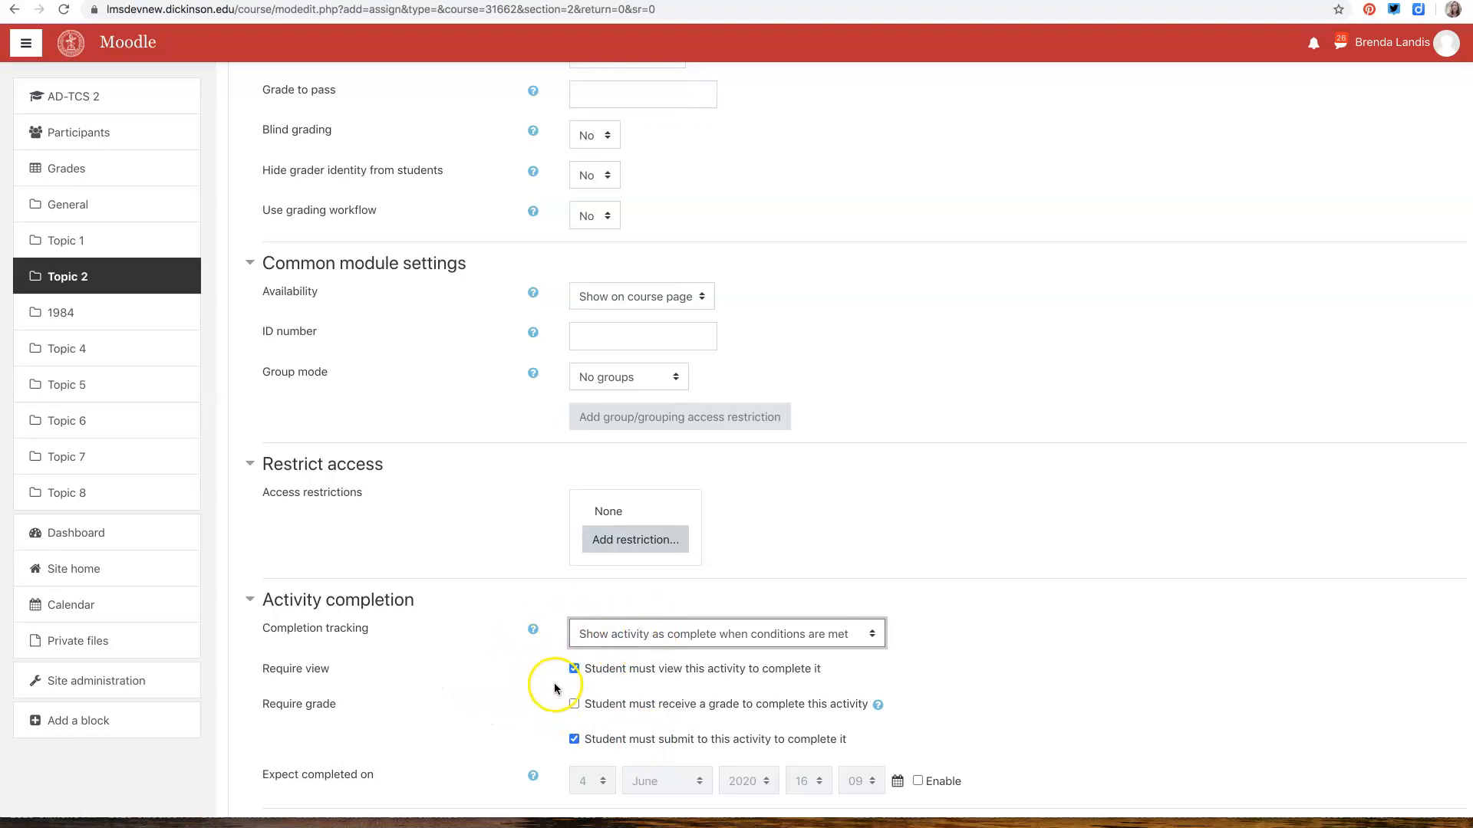
scroll(418, 694, down, 3)
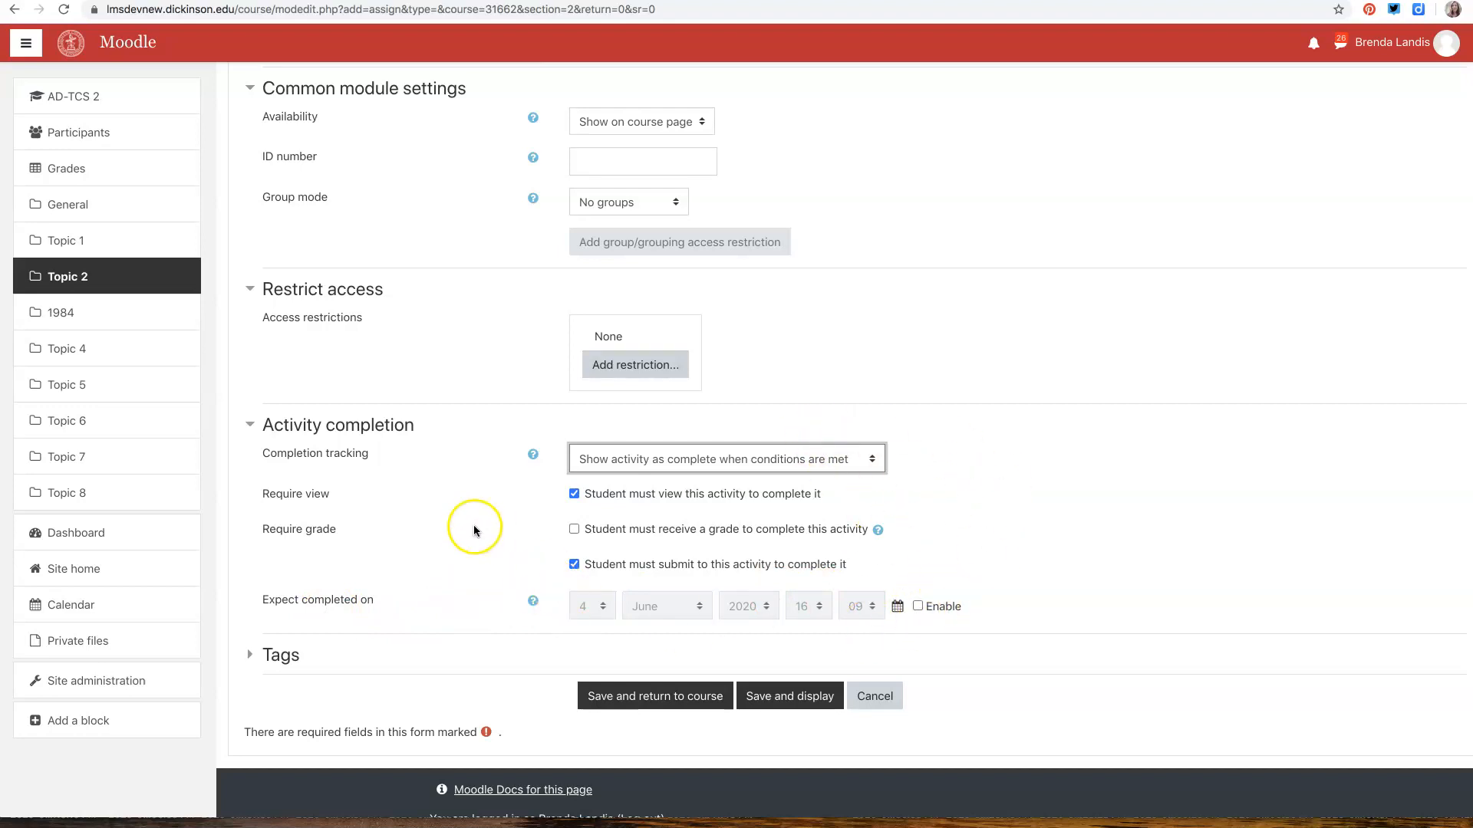
Add an activity completion restriction requiring that Assignment 2 must be marked complete
scroll(470, 525, up, 2)
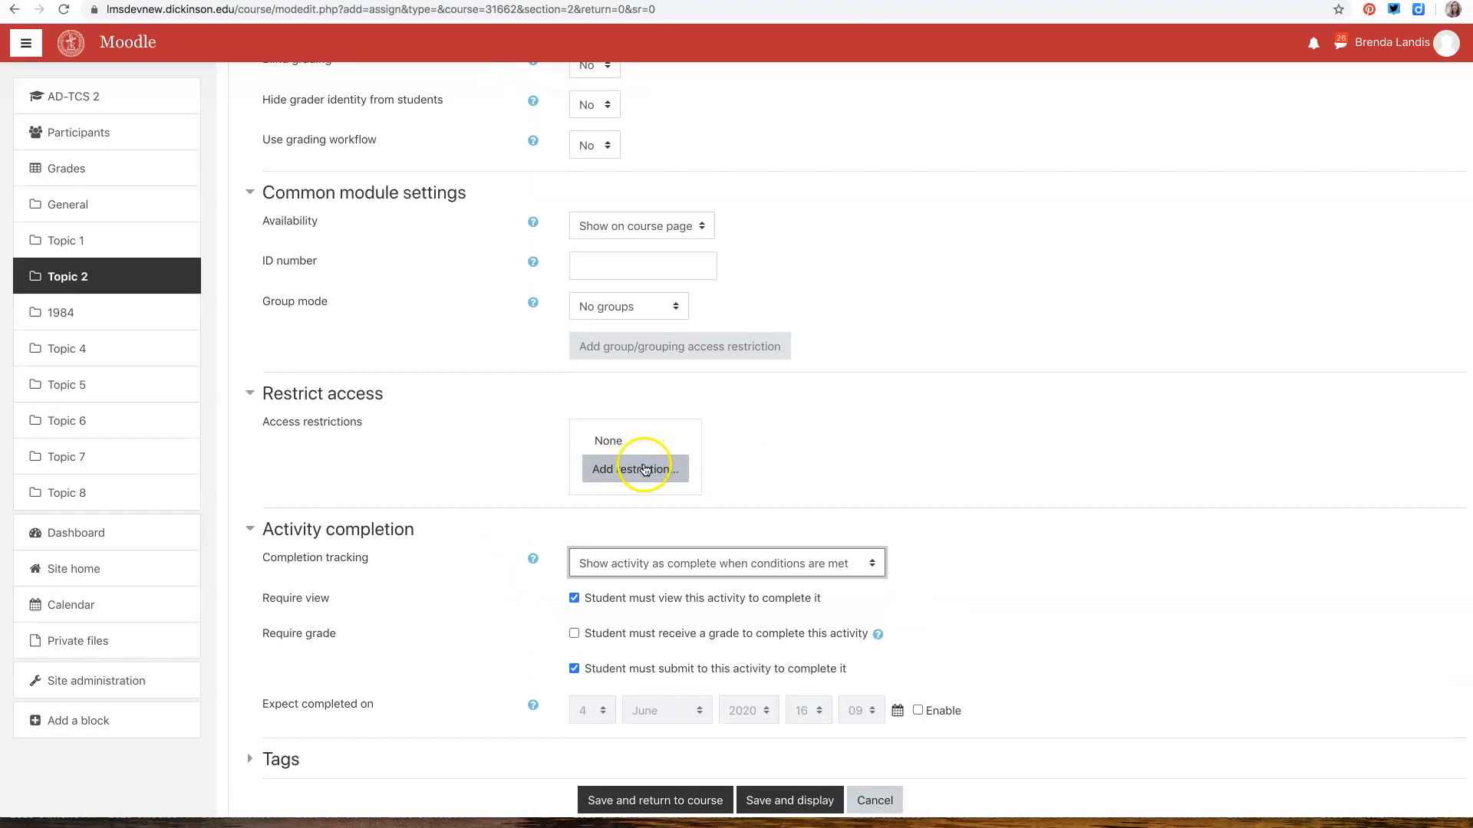
click(645, 469)
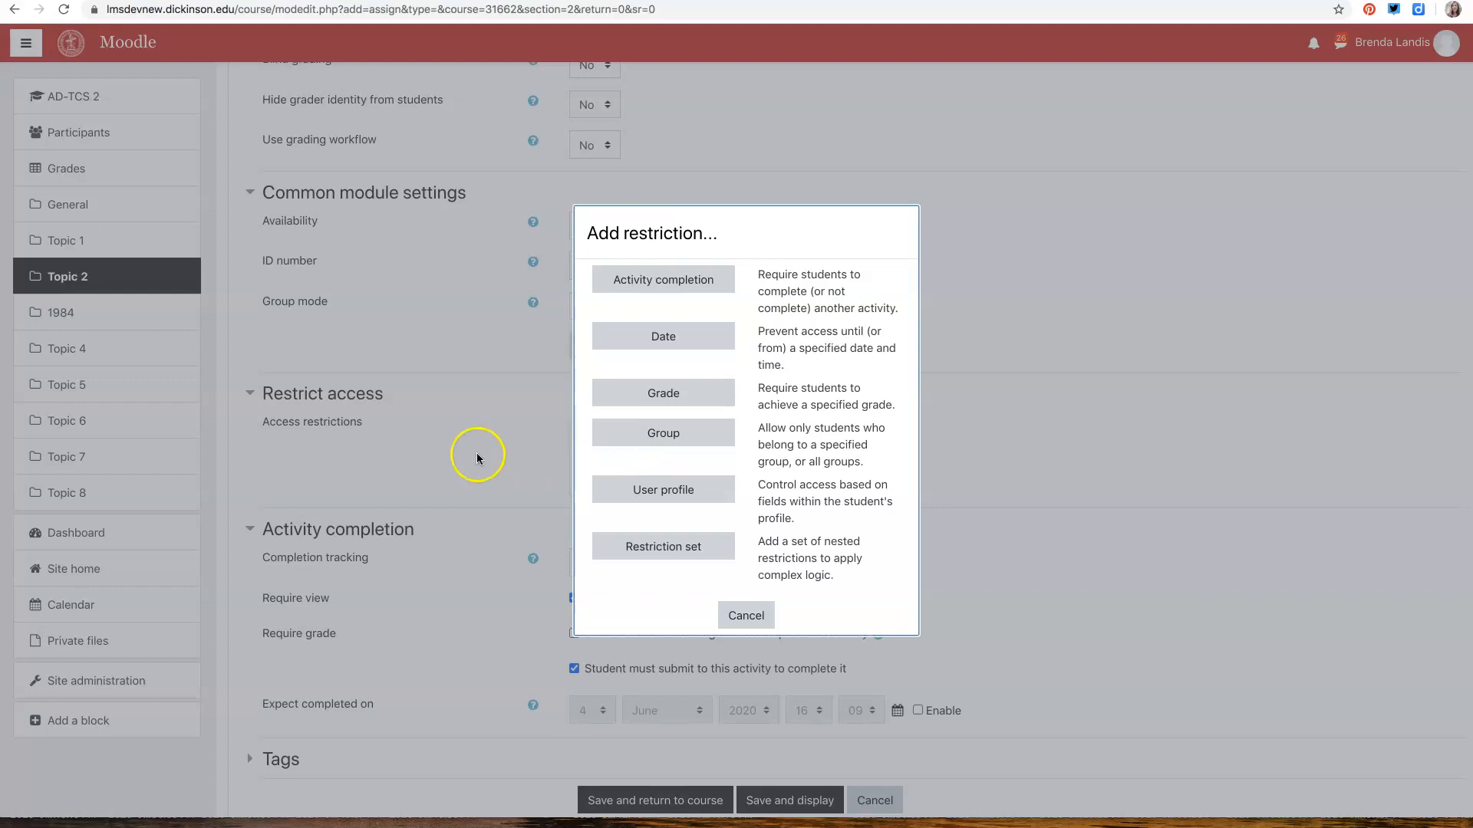
click(652, 281)
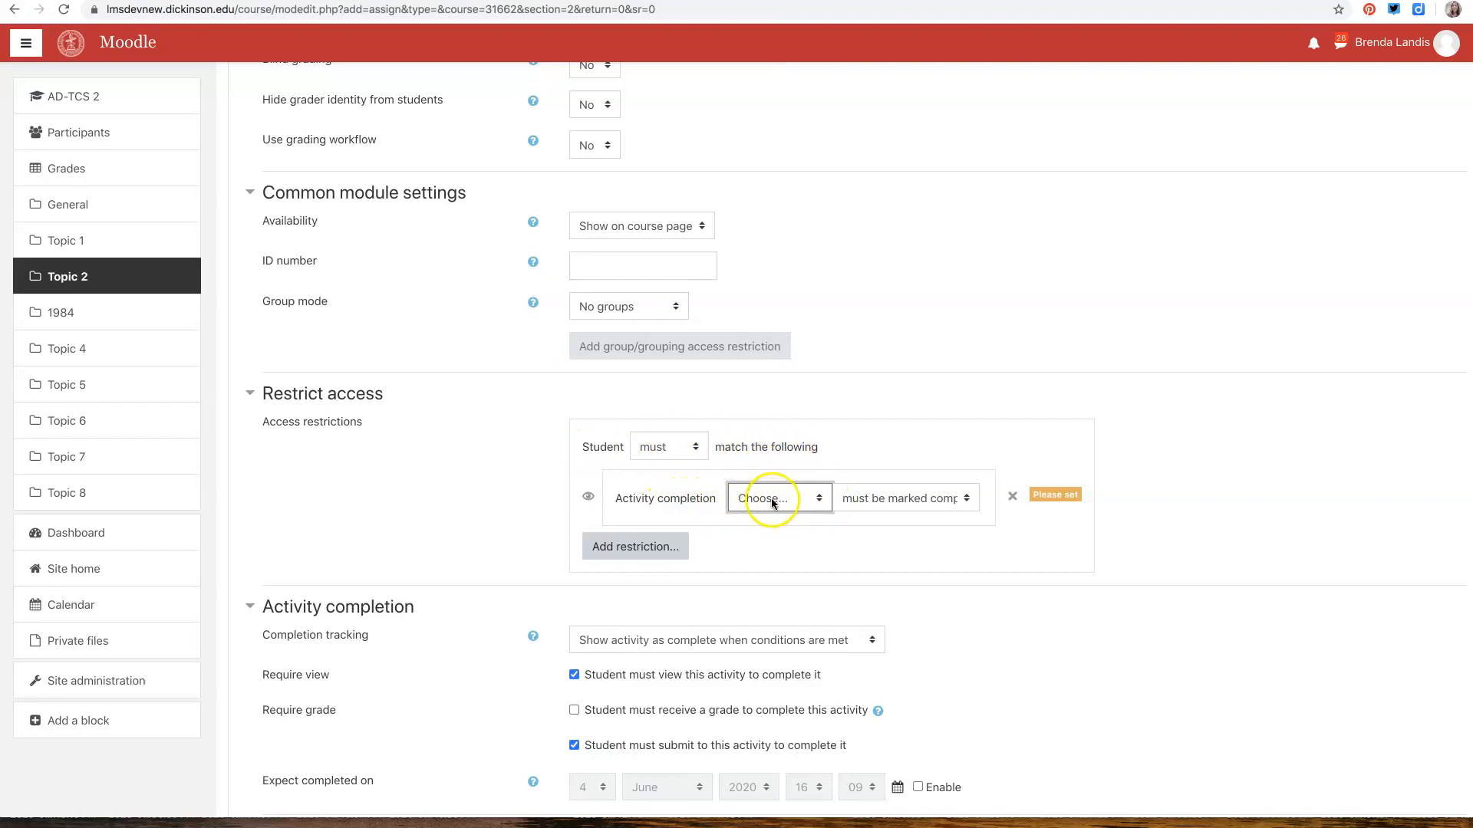
click(819, 502)
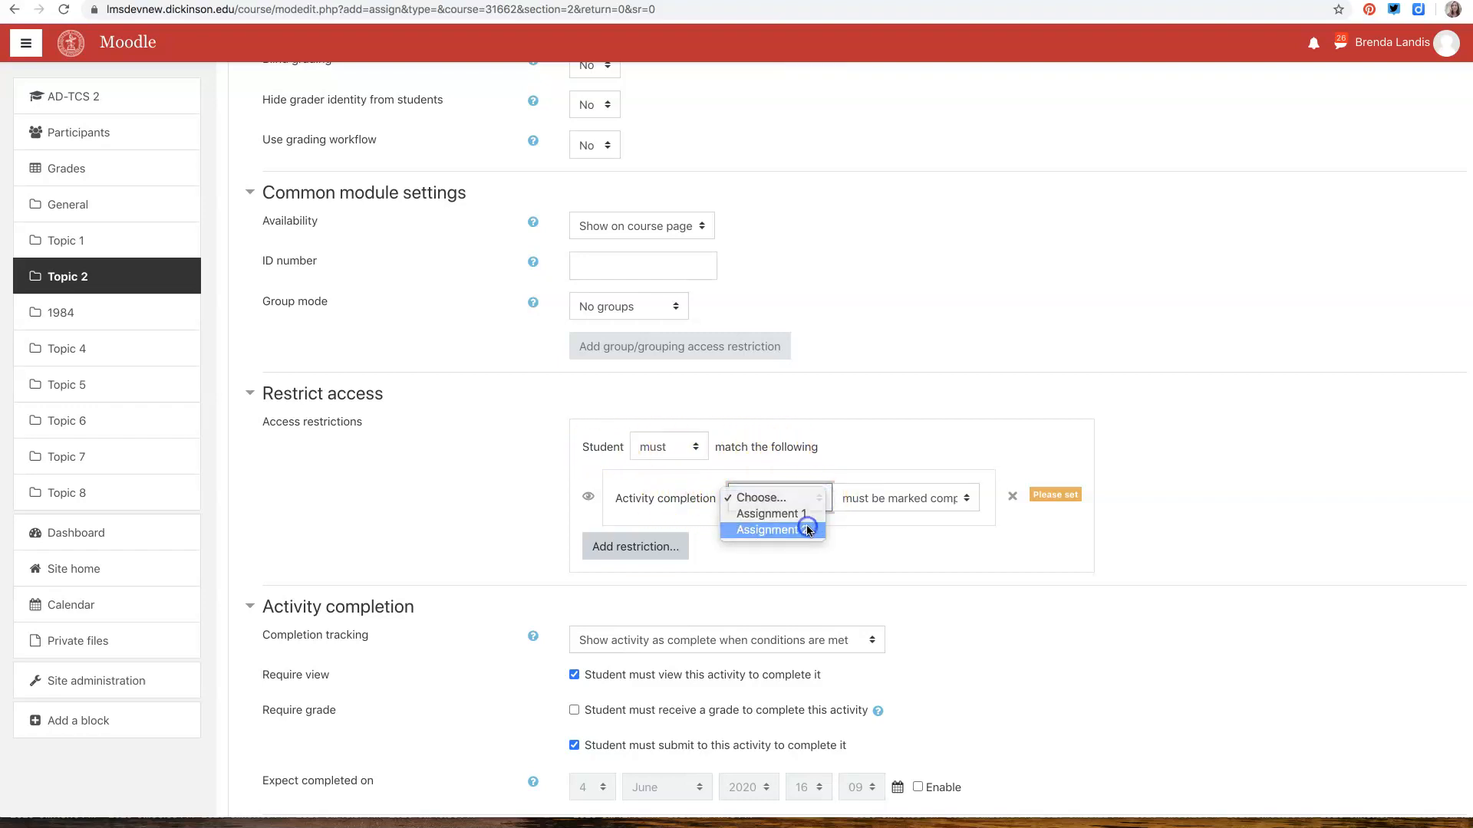
click(808, 524)
click(898, 499)
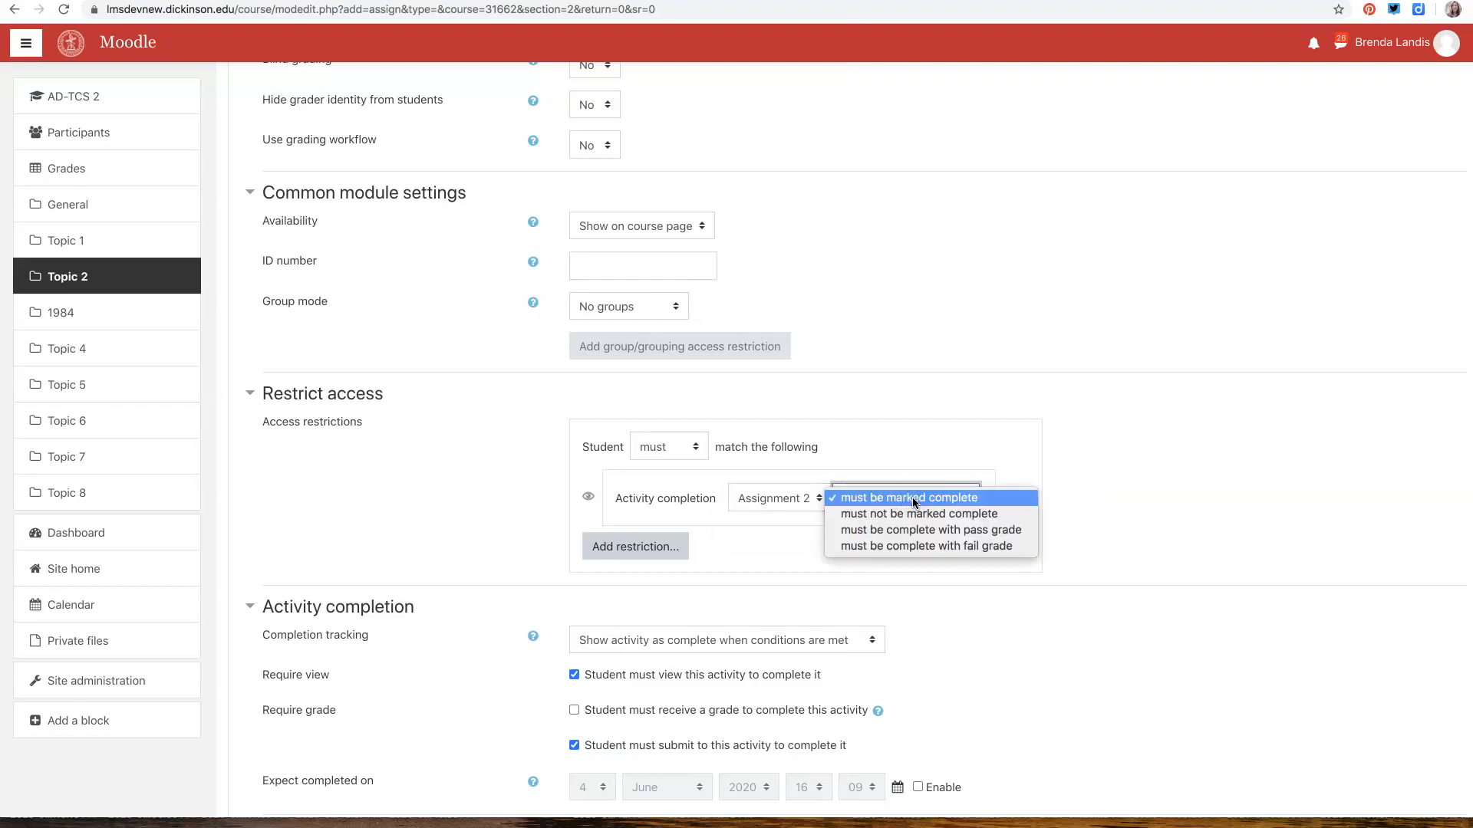
click(917, 499)
click(789, 552)
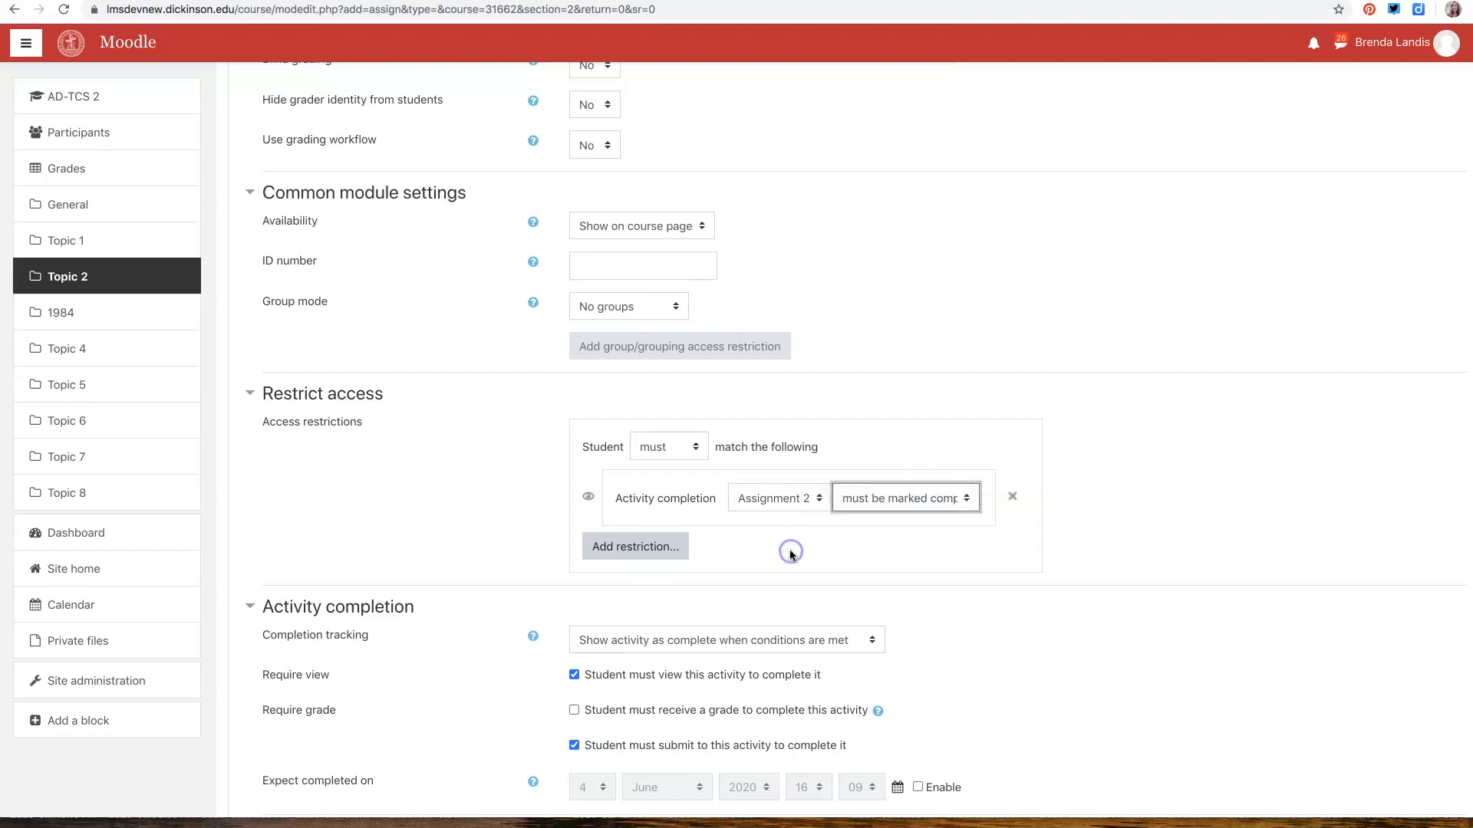
Save the new assignment and return to the course page to view it in Topic 2
scroll(575, 641, down, 3)
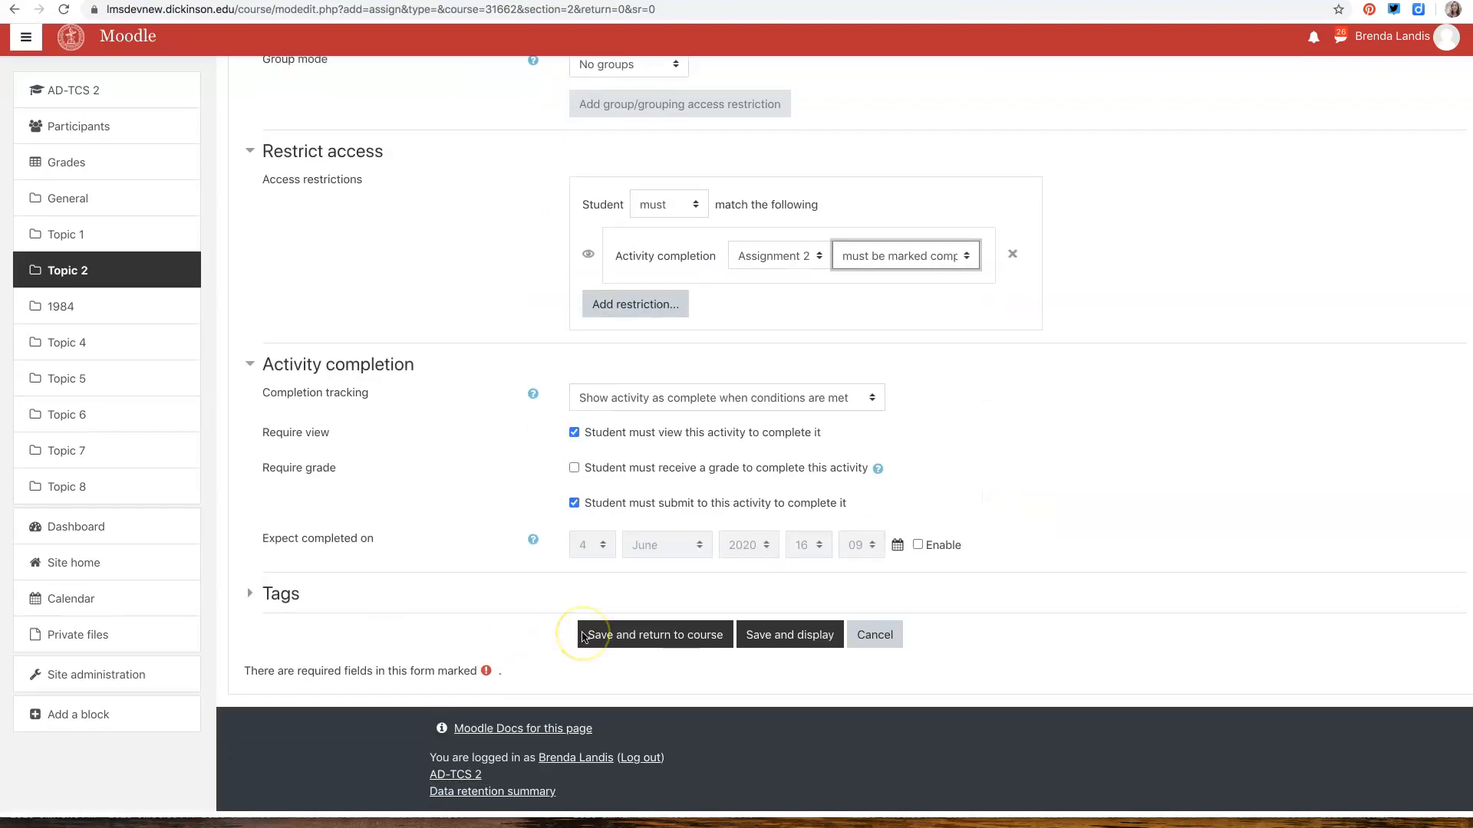
click(683, 645)
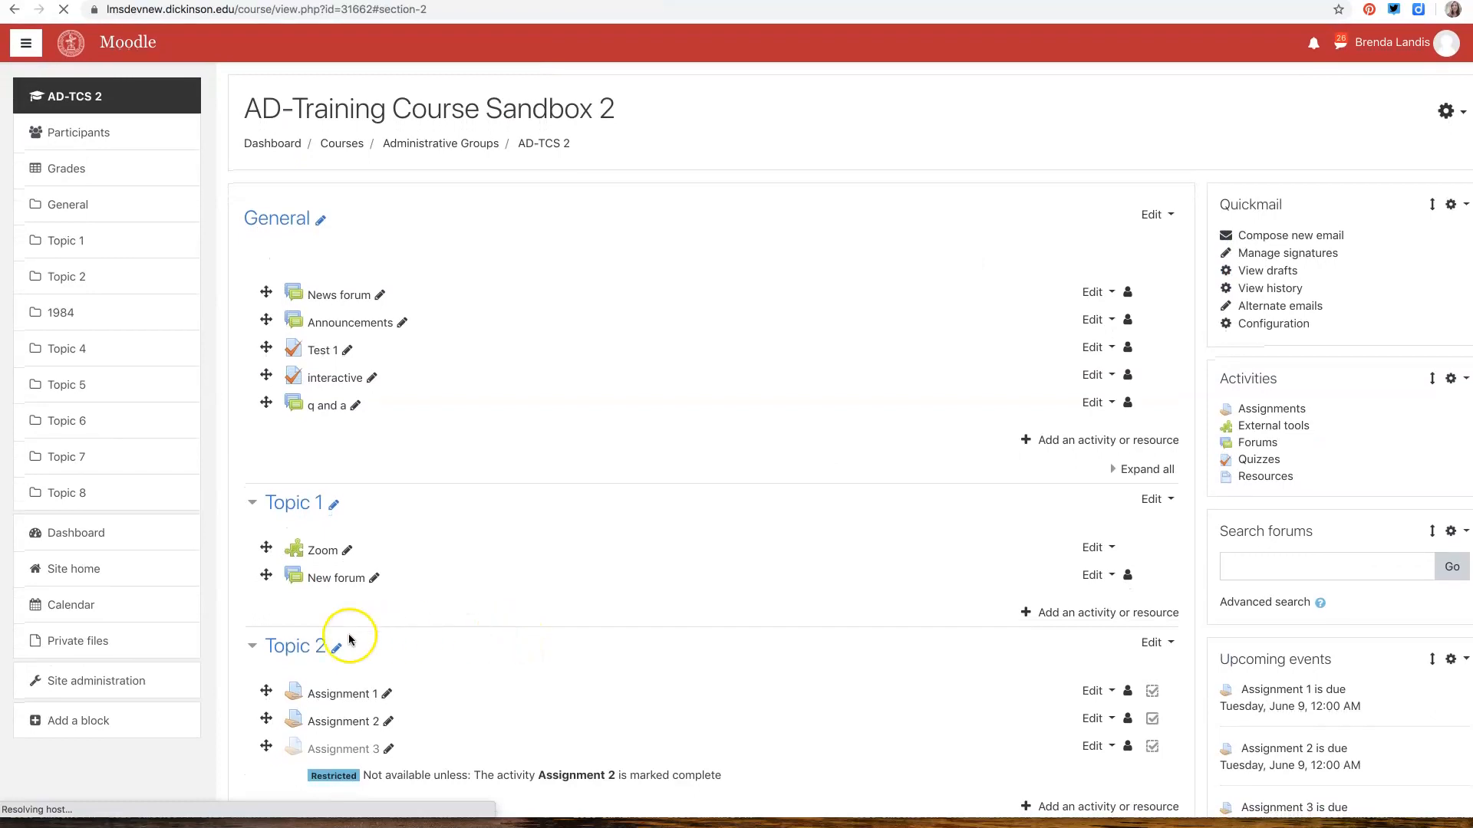
scroll(365, 721, down, 1)
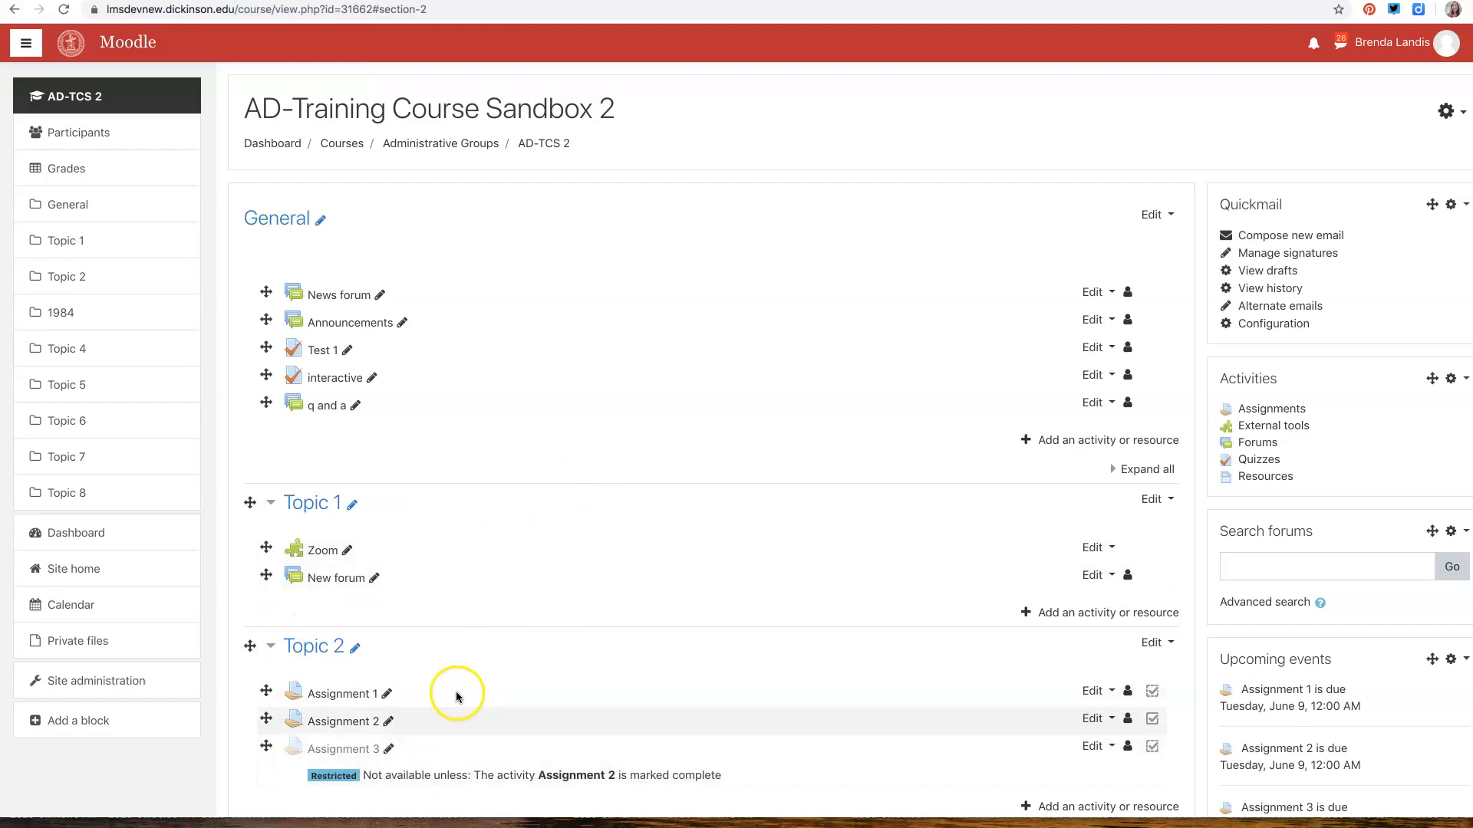
Review the course completion settings and return to the course page
click(1462, 115)
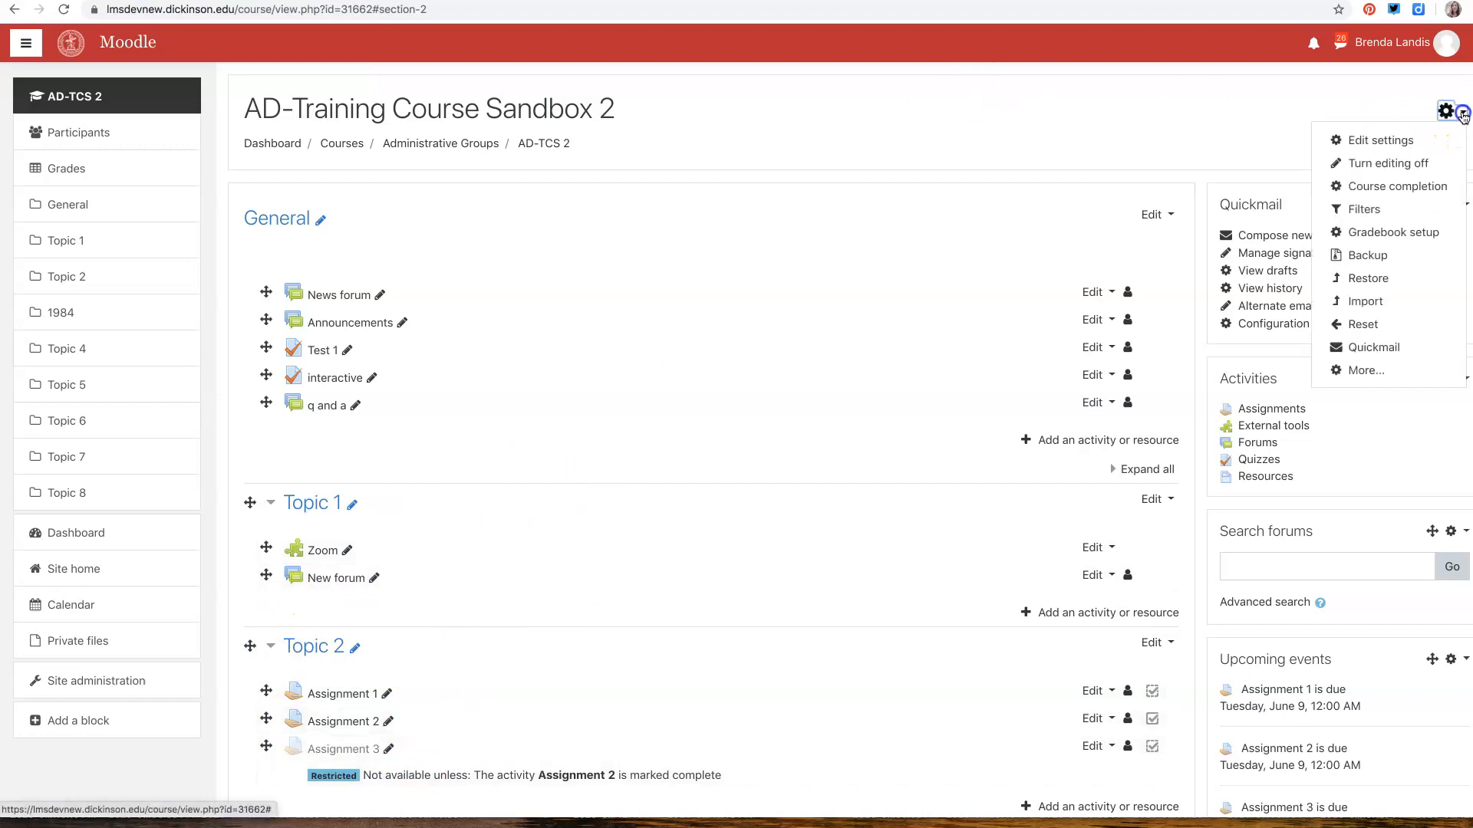
click(1373, 188)
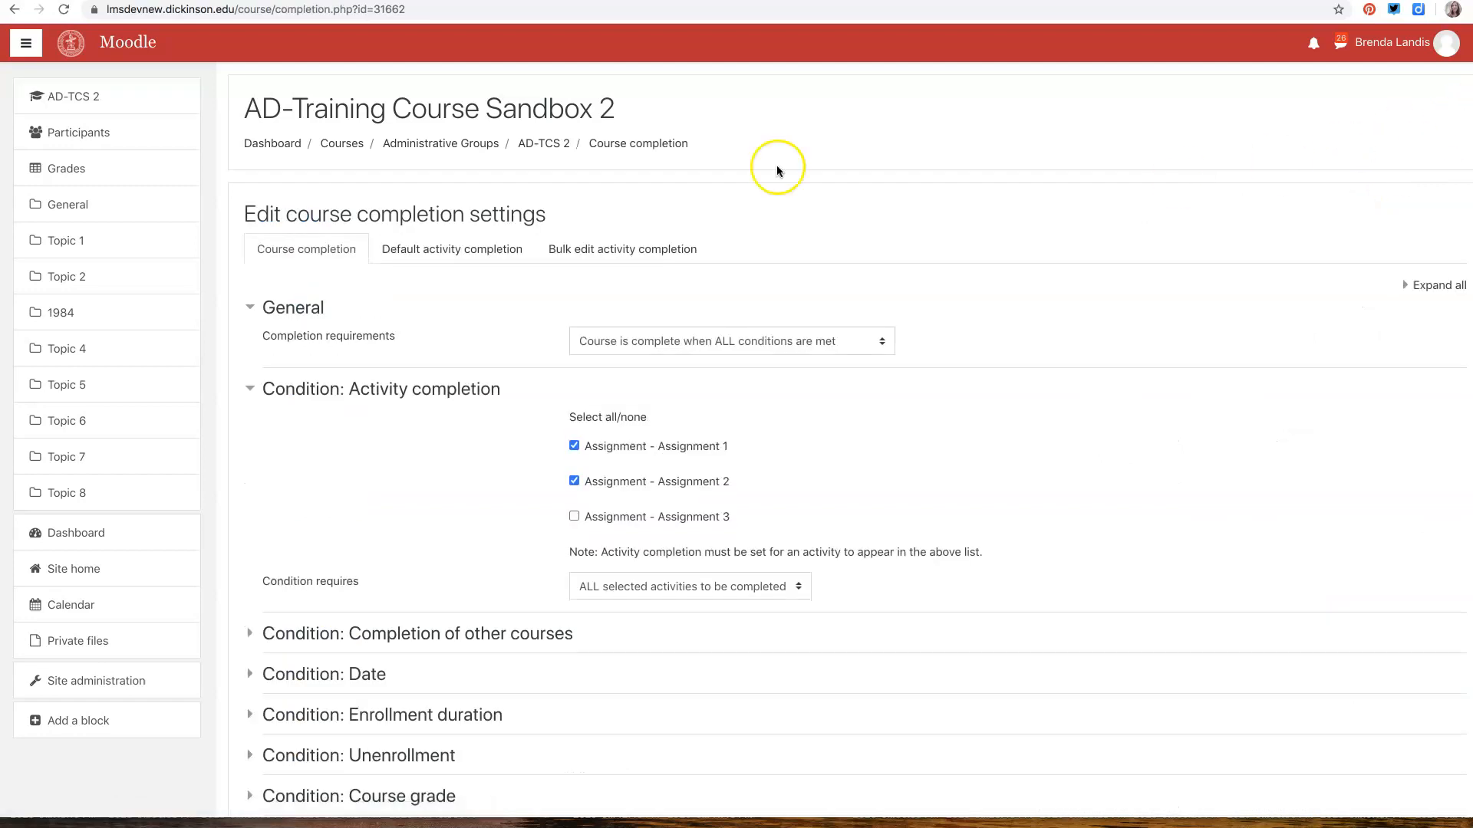
click(18, 10)
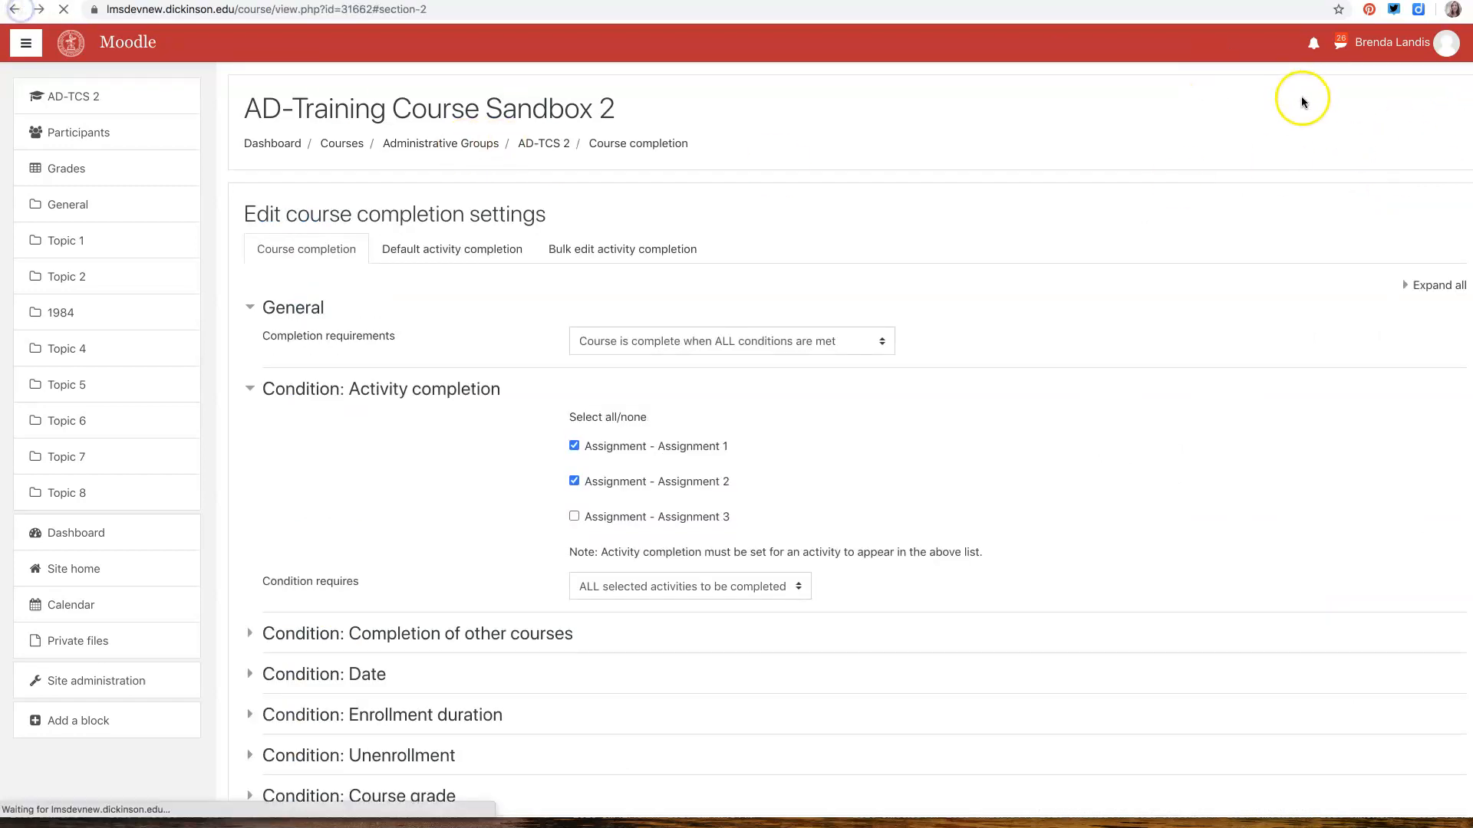
click(1442, 111)
click(1357, 190)
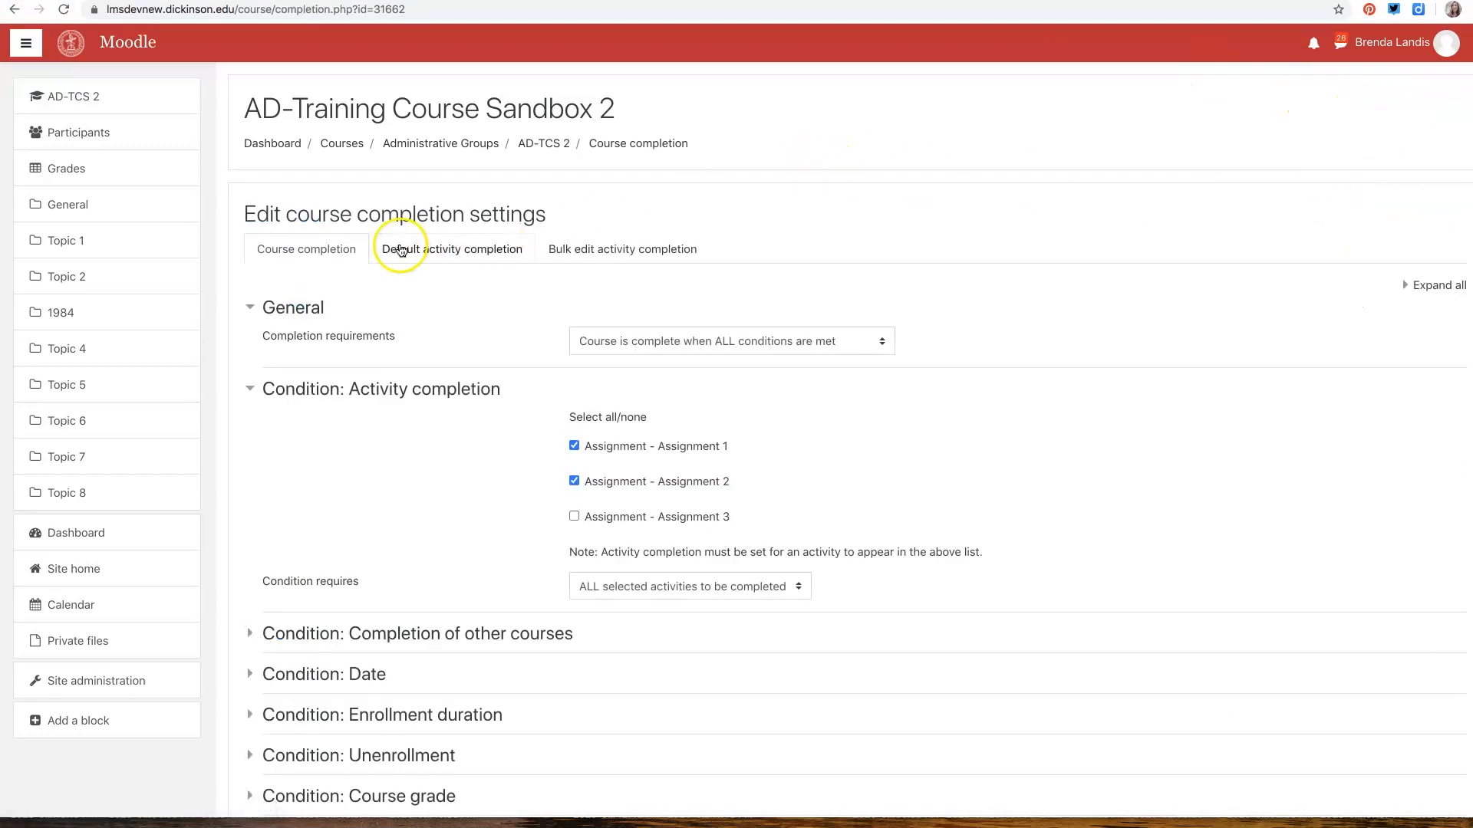
click(14, 9)
Open the course's general settings for editing and expand the Course format and Completion tracking sections
click(1461, 115)
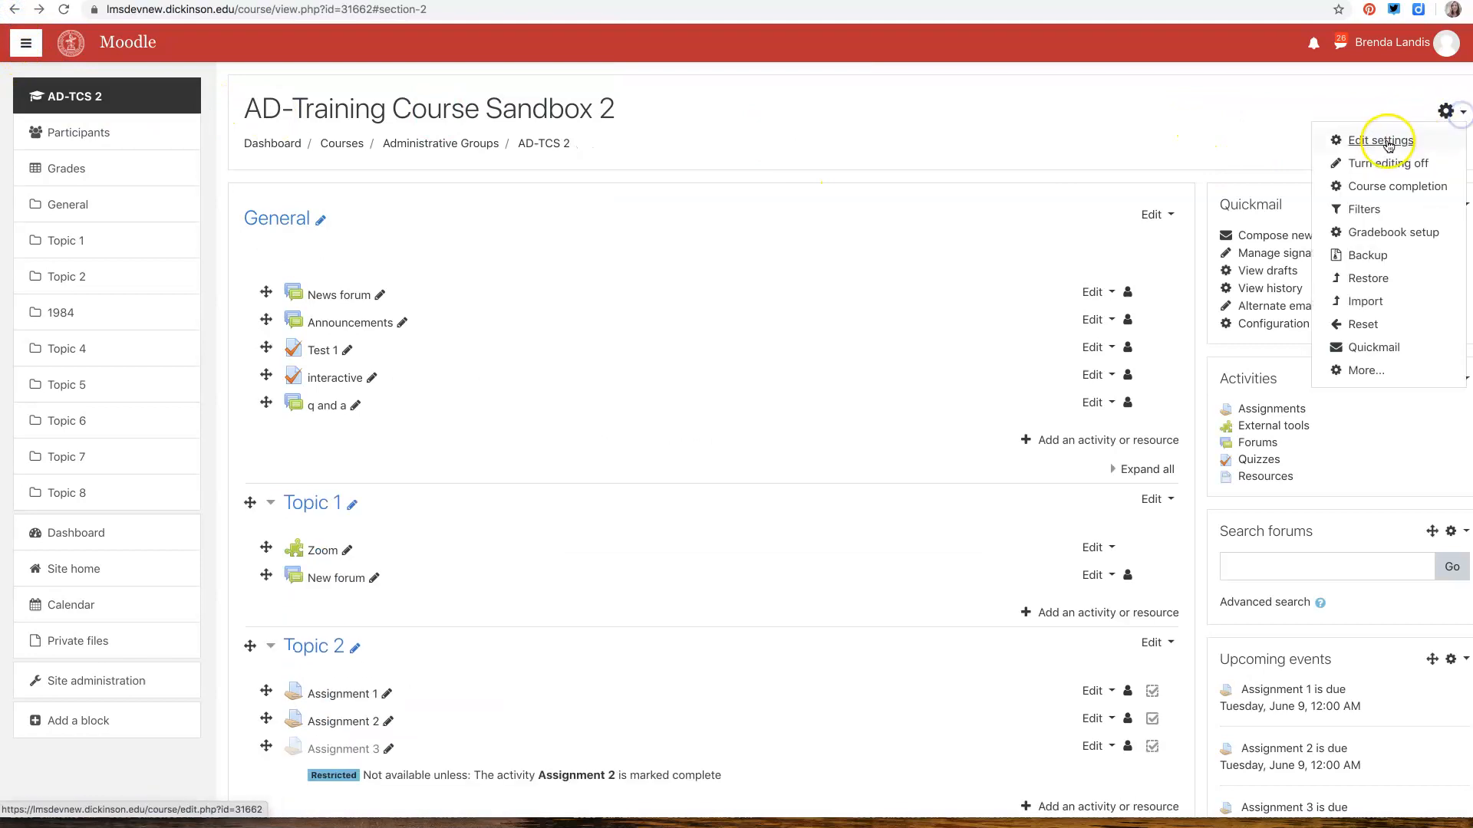
click(1371, 141)
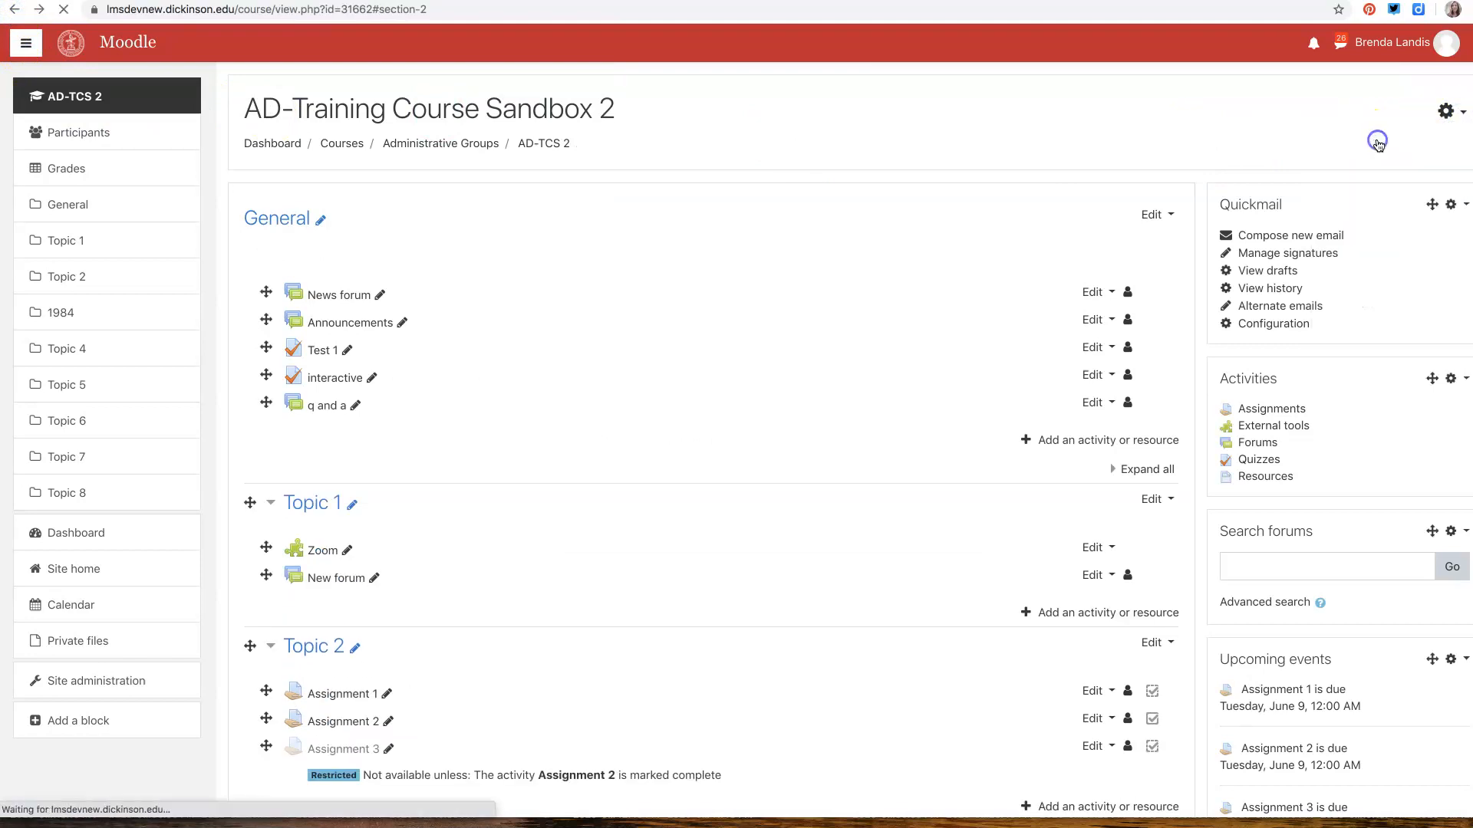
scroll(434, 549, down, 3)
scroll(434, 549, down, 10)
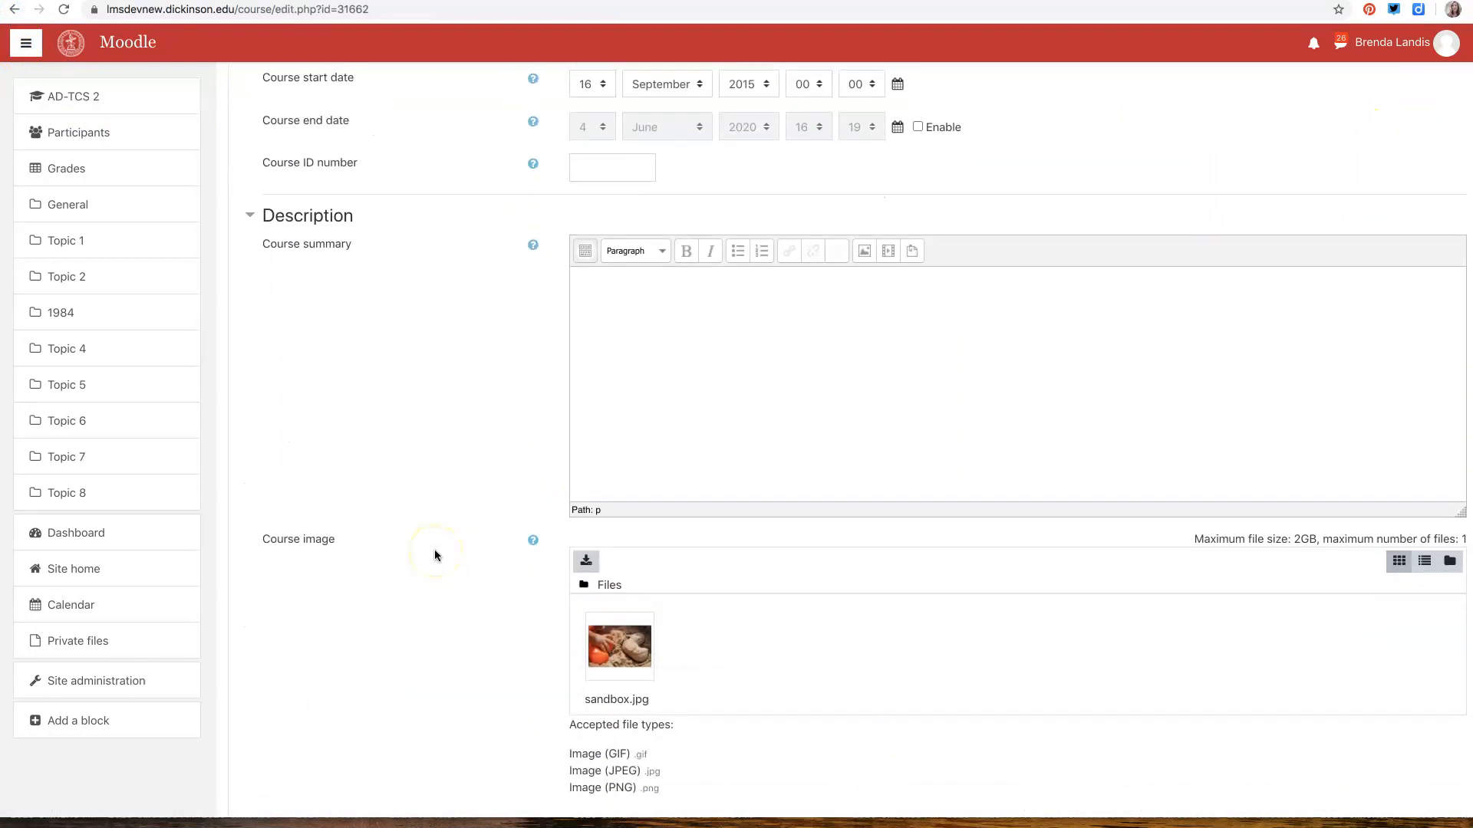
click(311, 322)
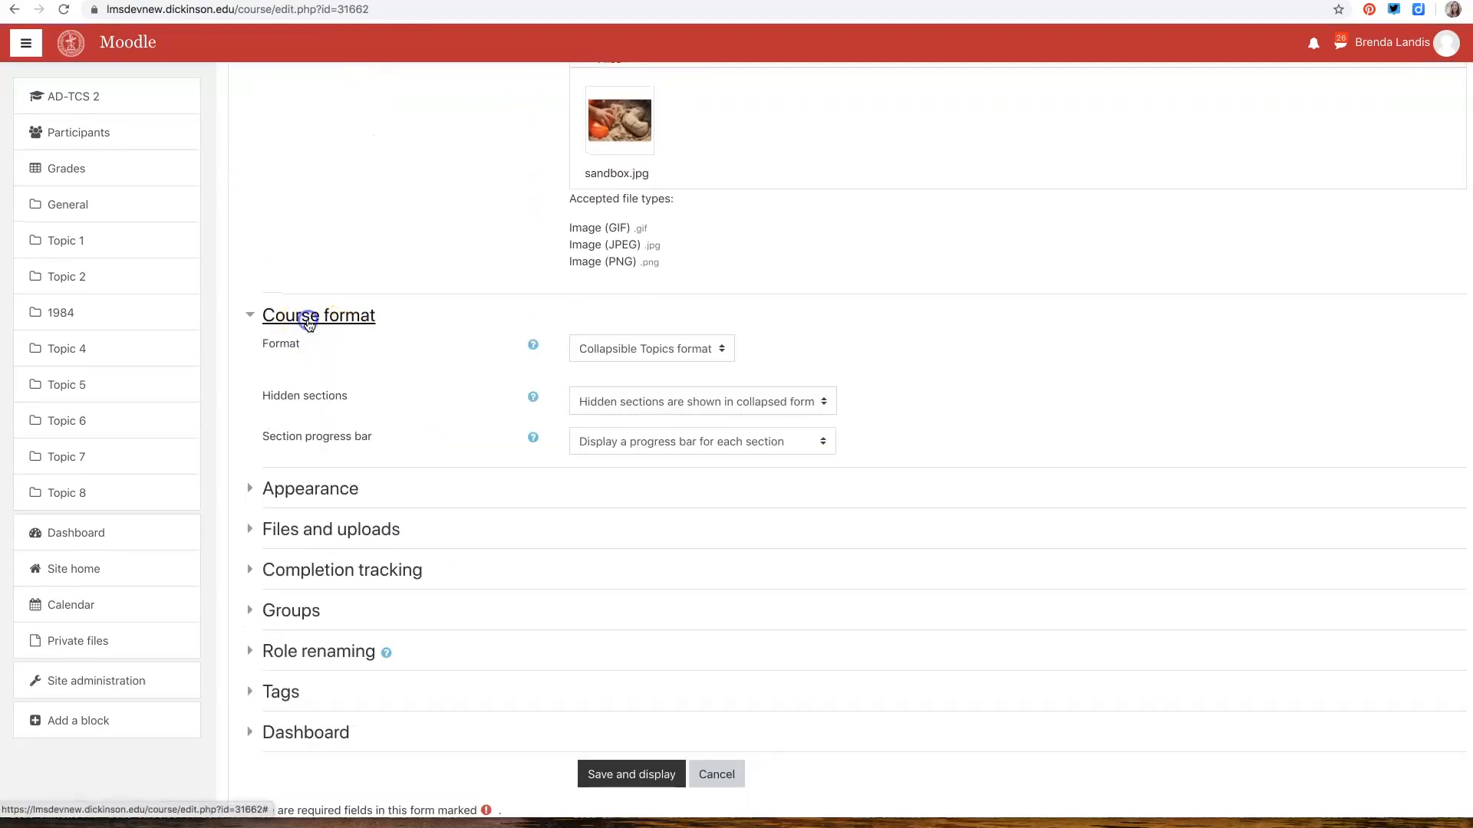
click(304, 568)
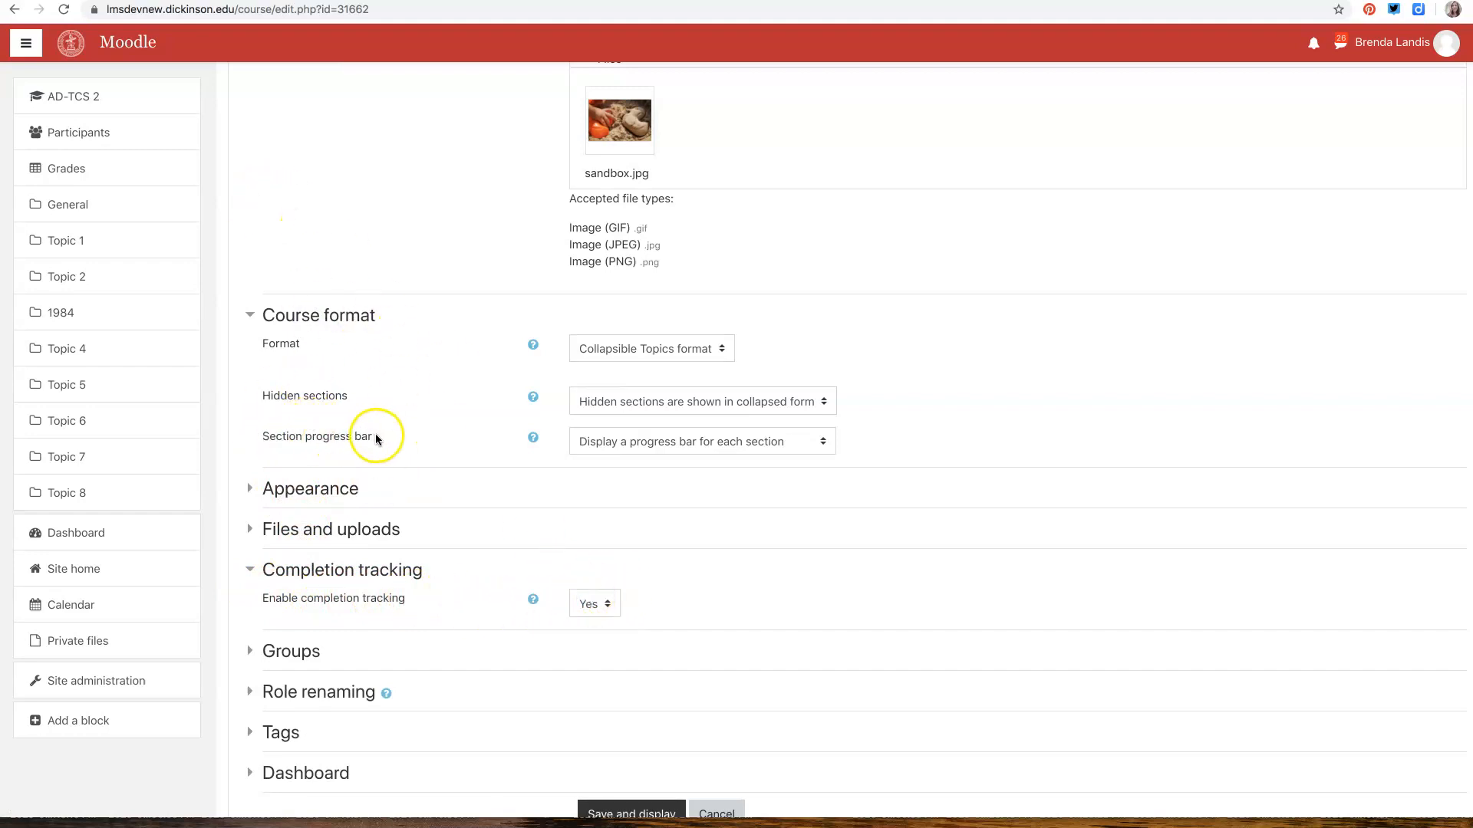
Check the section progress bar choices, keep "Display a progress bar for each section", and save the course settings
click(820, 442)
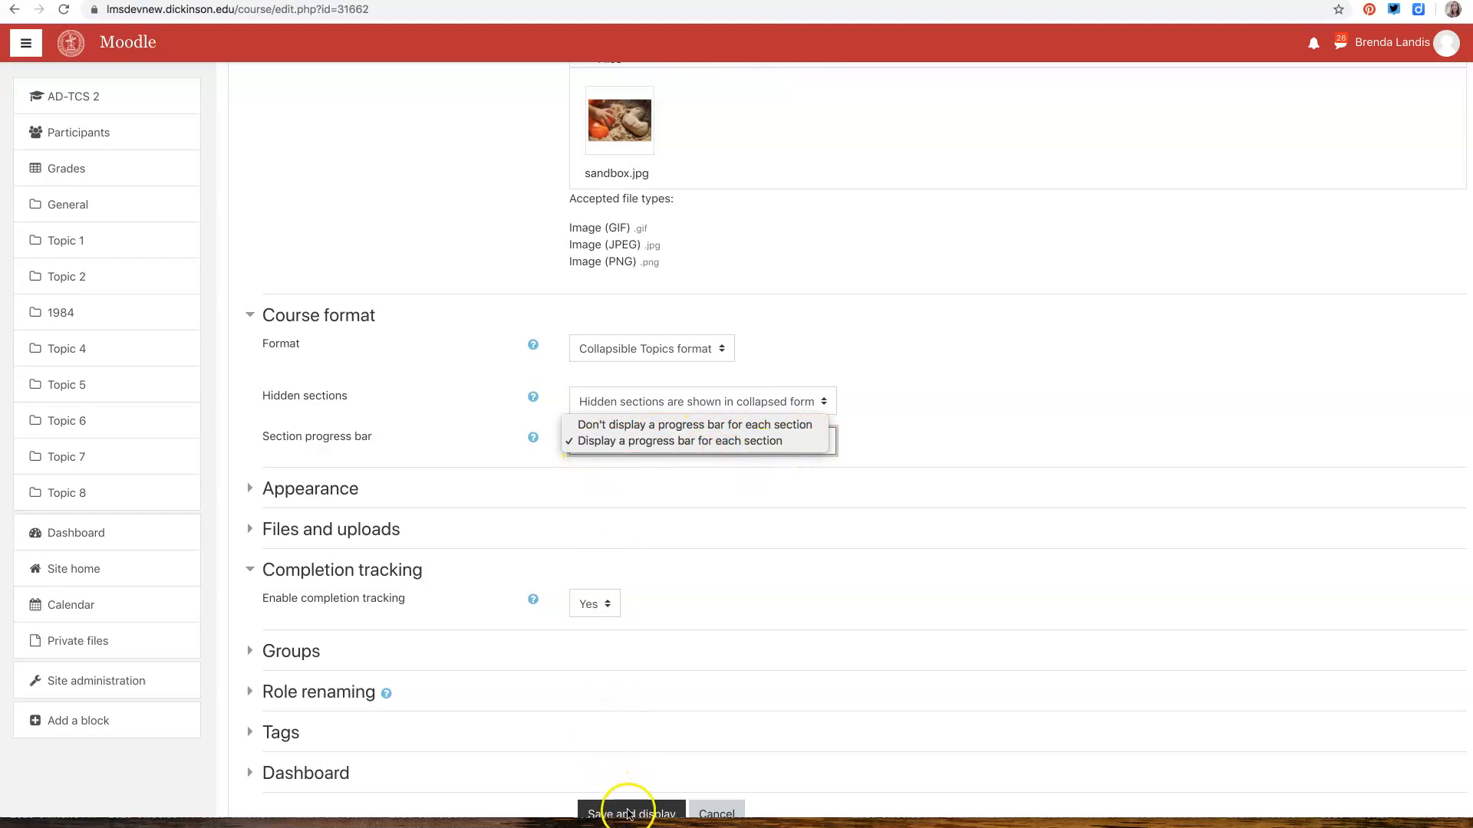
click(628, 813)
click(618, 814)
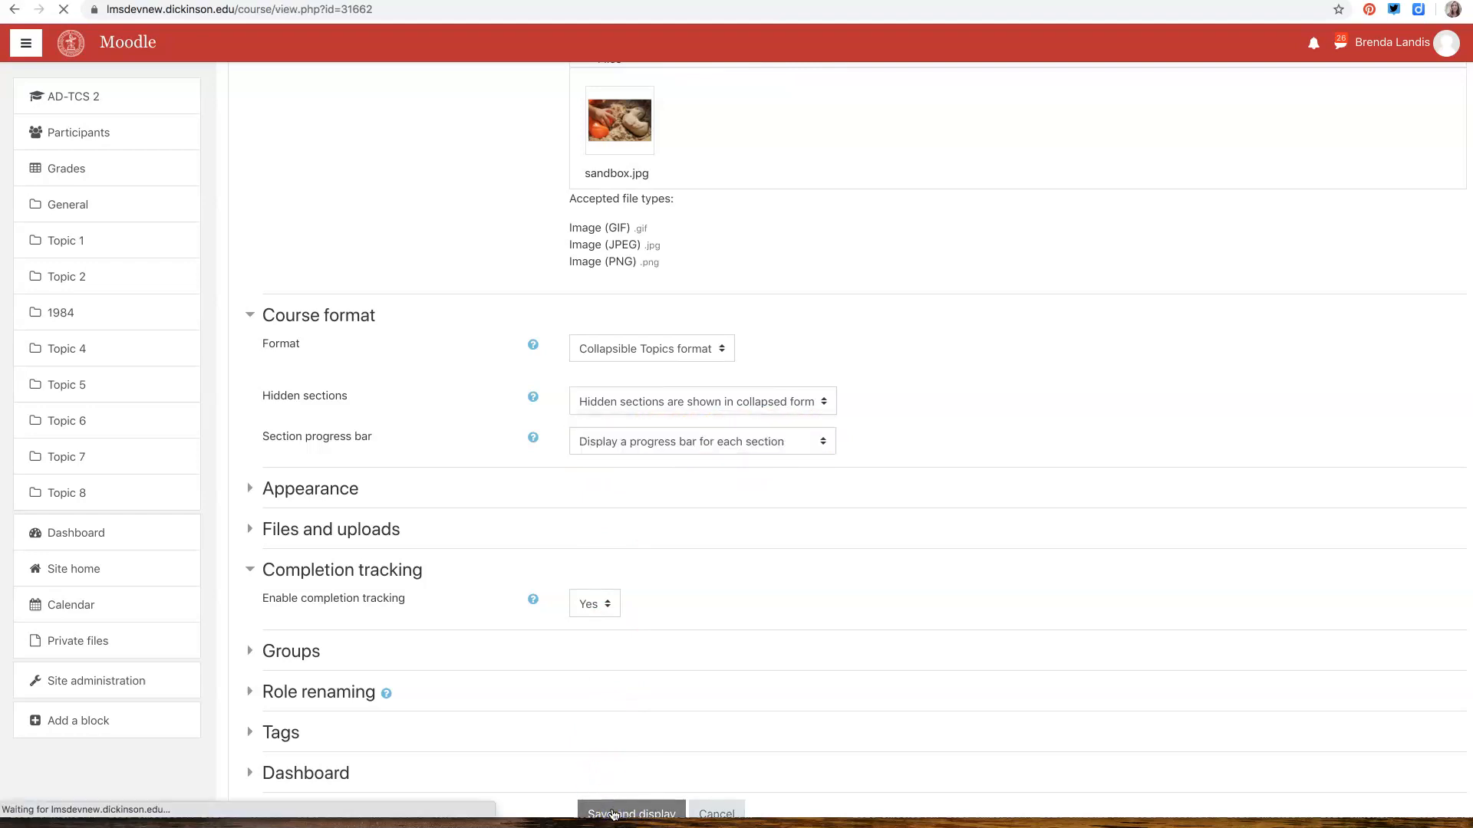
scroll(626, 673, down, 2)
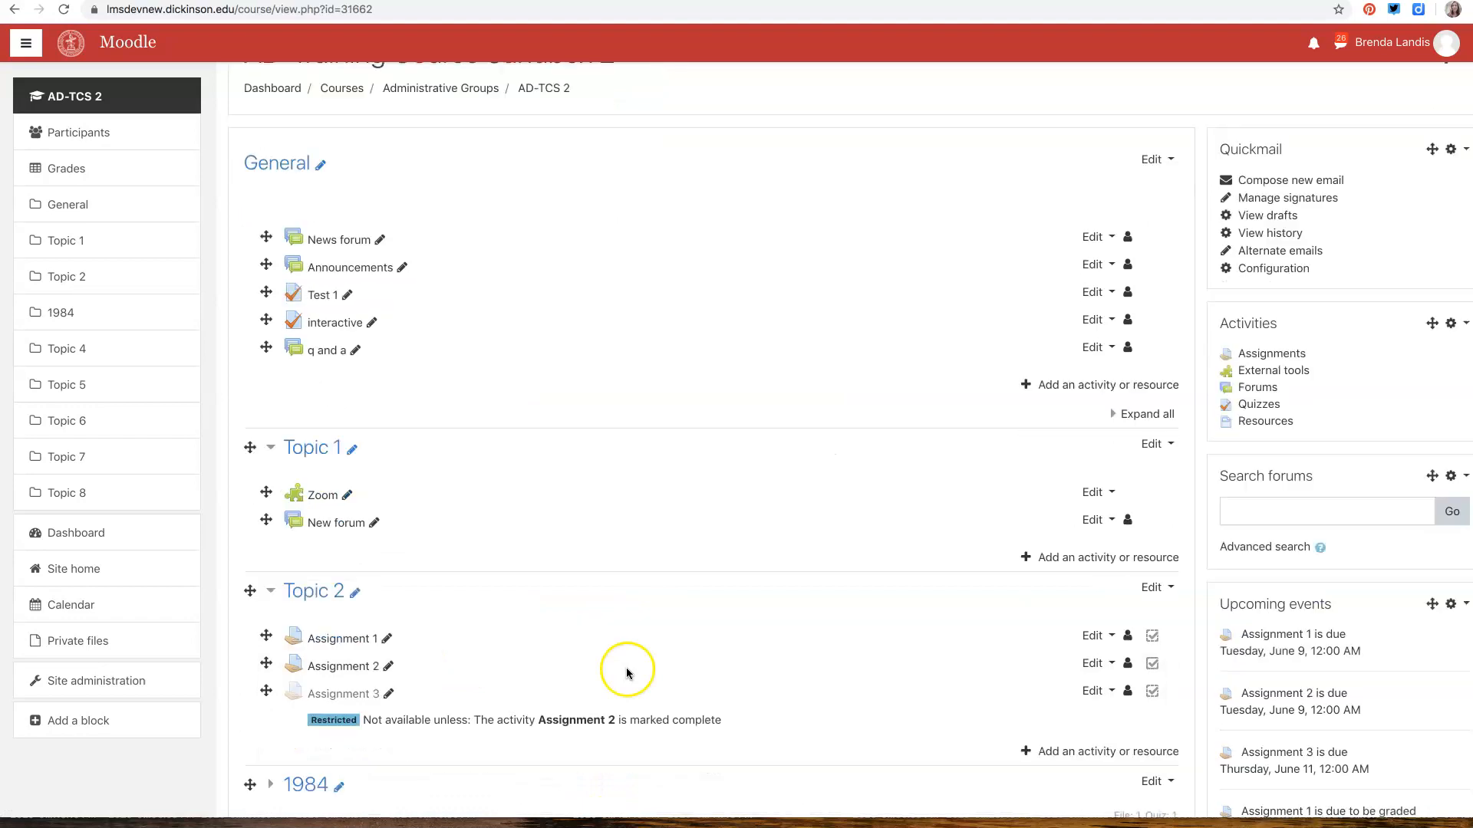
Turn off editing mode for the course and view the Topic 2 assignments with the section progress bar
scroll(627, 673, down, 2)
scroll(609, 527, up, 3)
click(1462, 123)
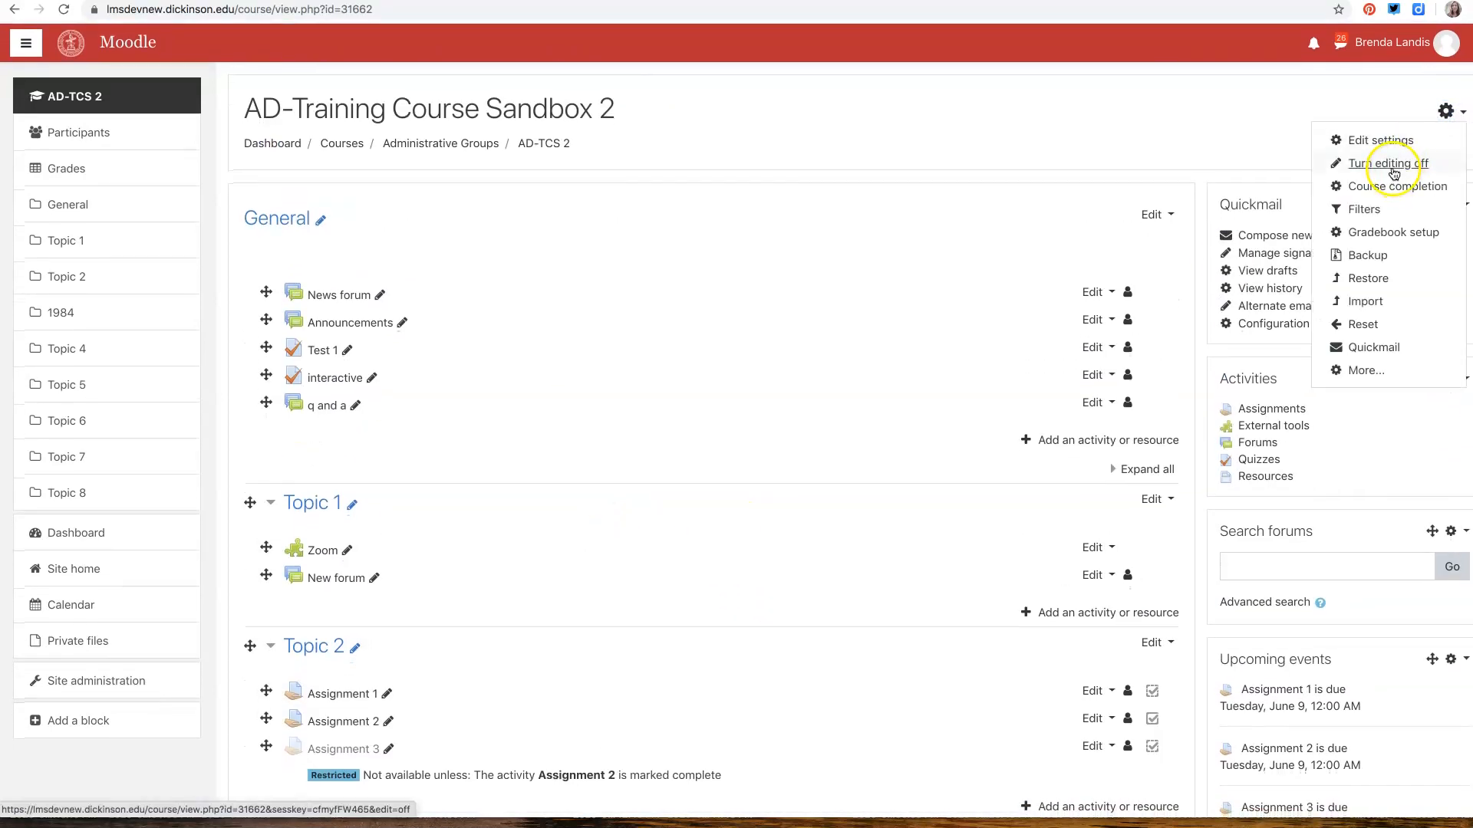
click(1393, 164)
scroll(896, 395, down, 2)
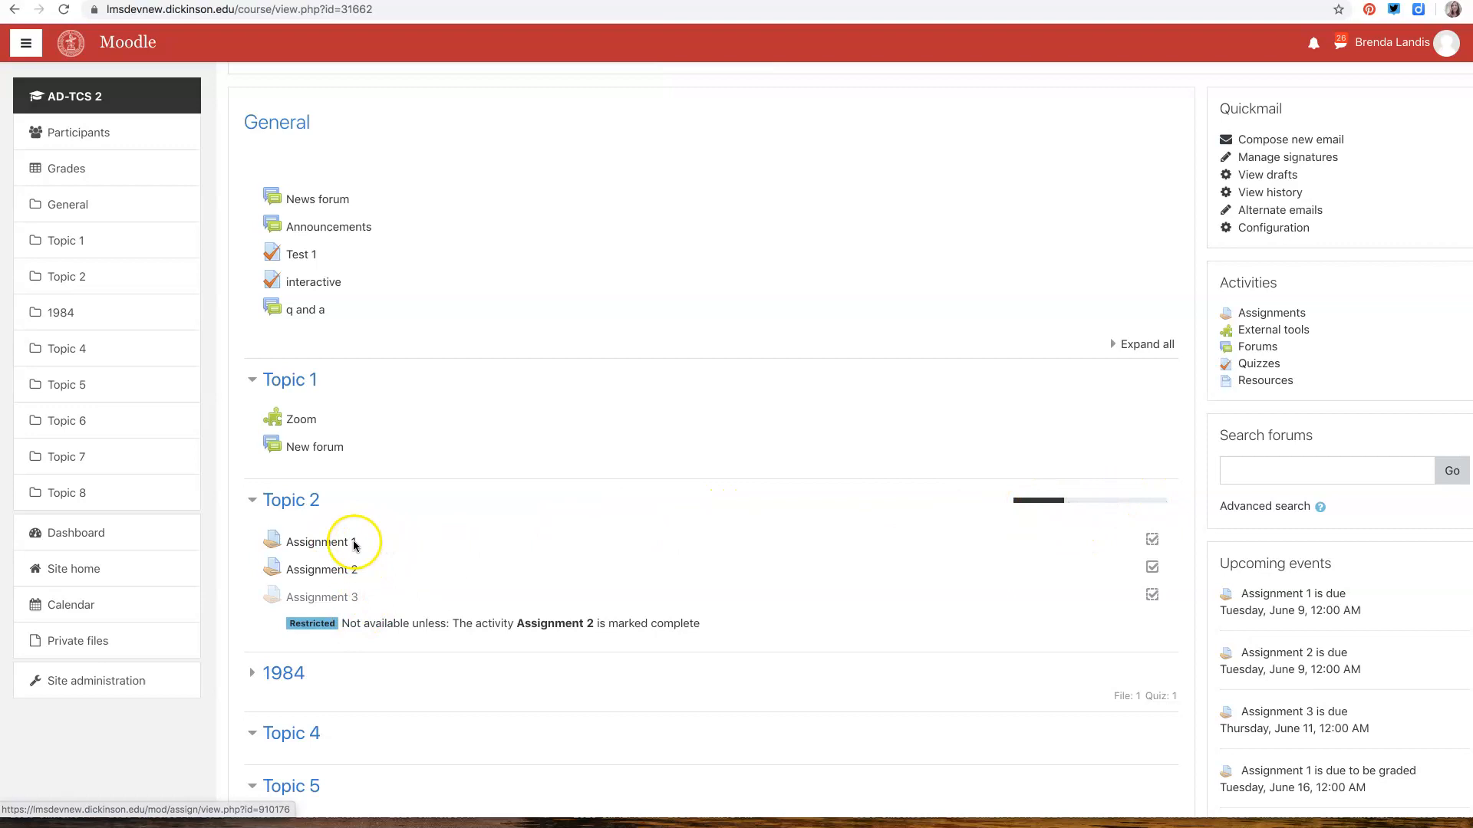
Check the completion boxes in Topic 2, view Assignment 2's grading summary, and return to the course page
click(1155, 541)
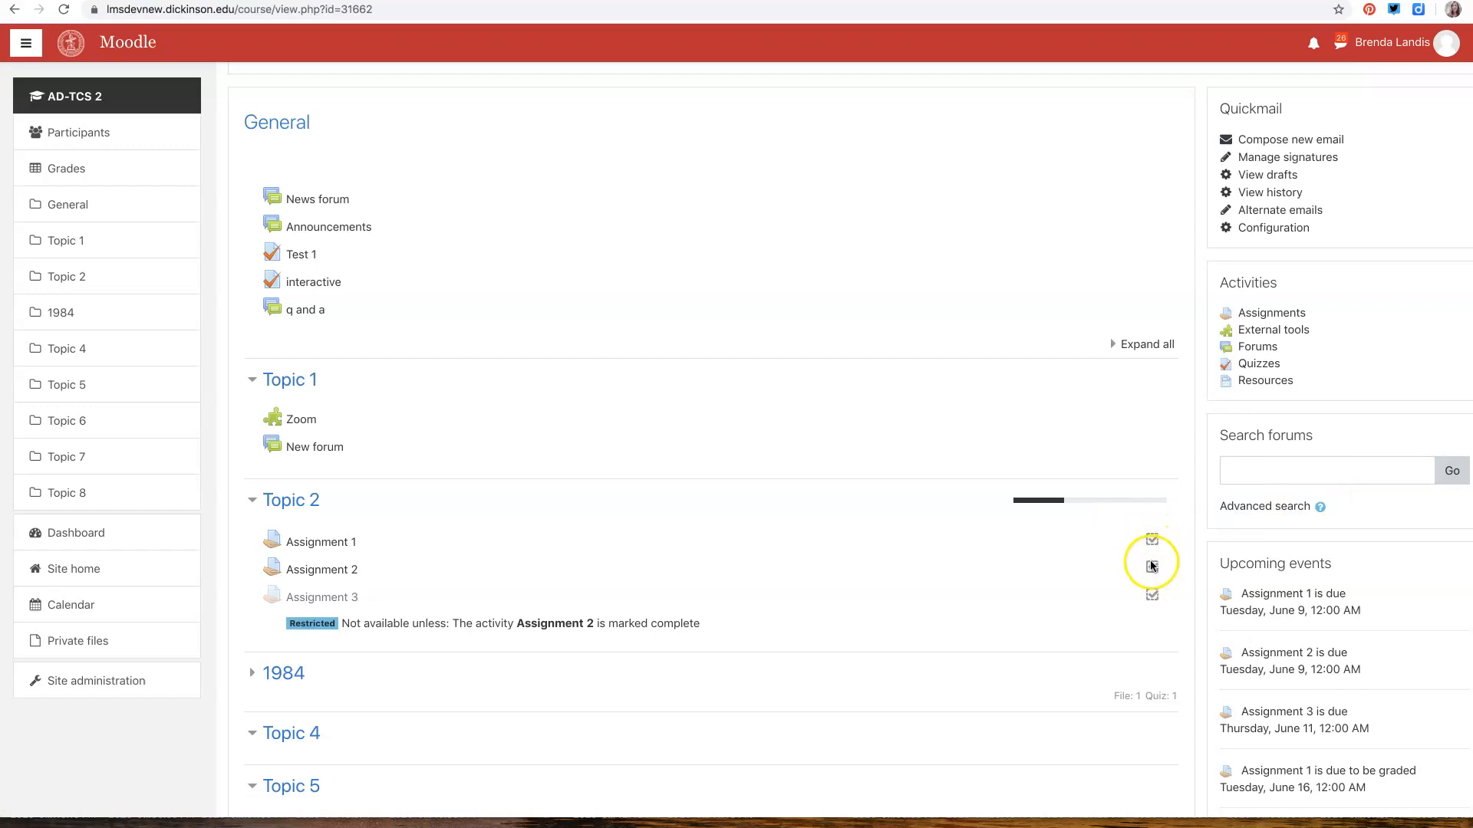
click(317, 569)
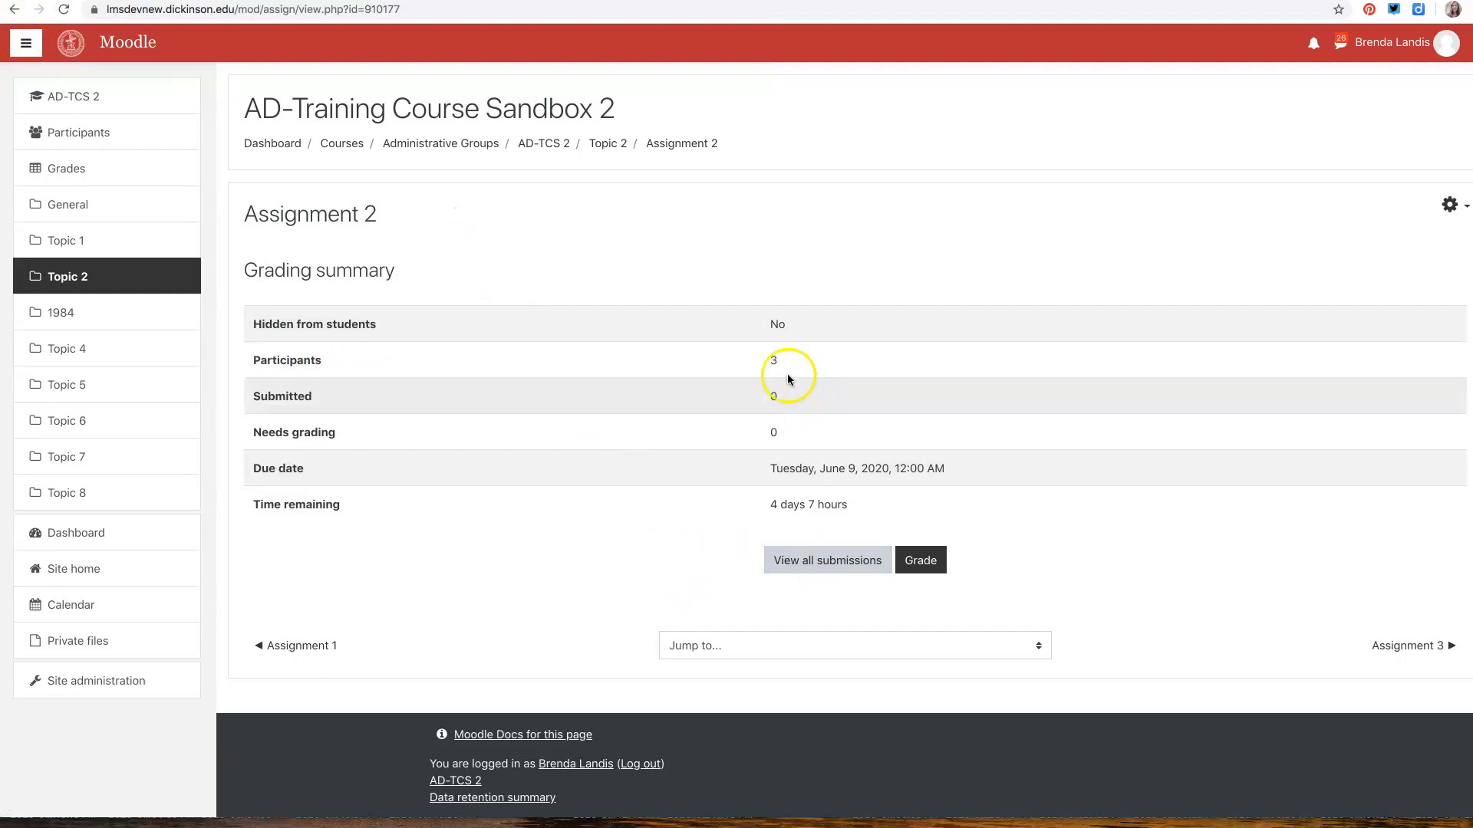
click(117, 105)
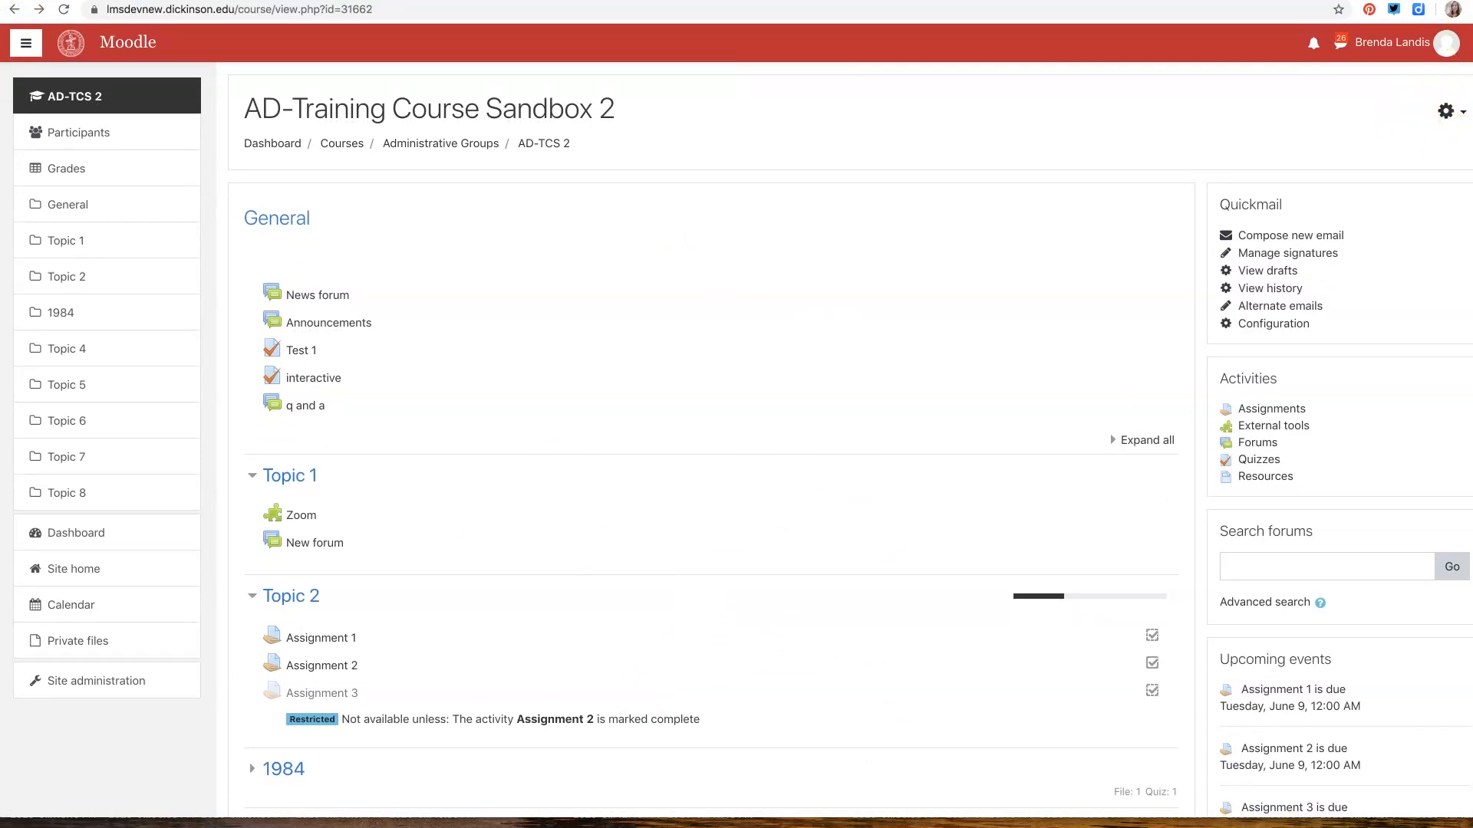
Switch the course view to the Student role
click(1393, 42)
click(1383, 243)
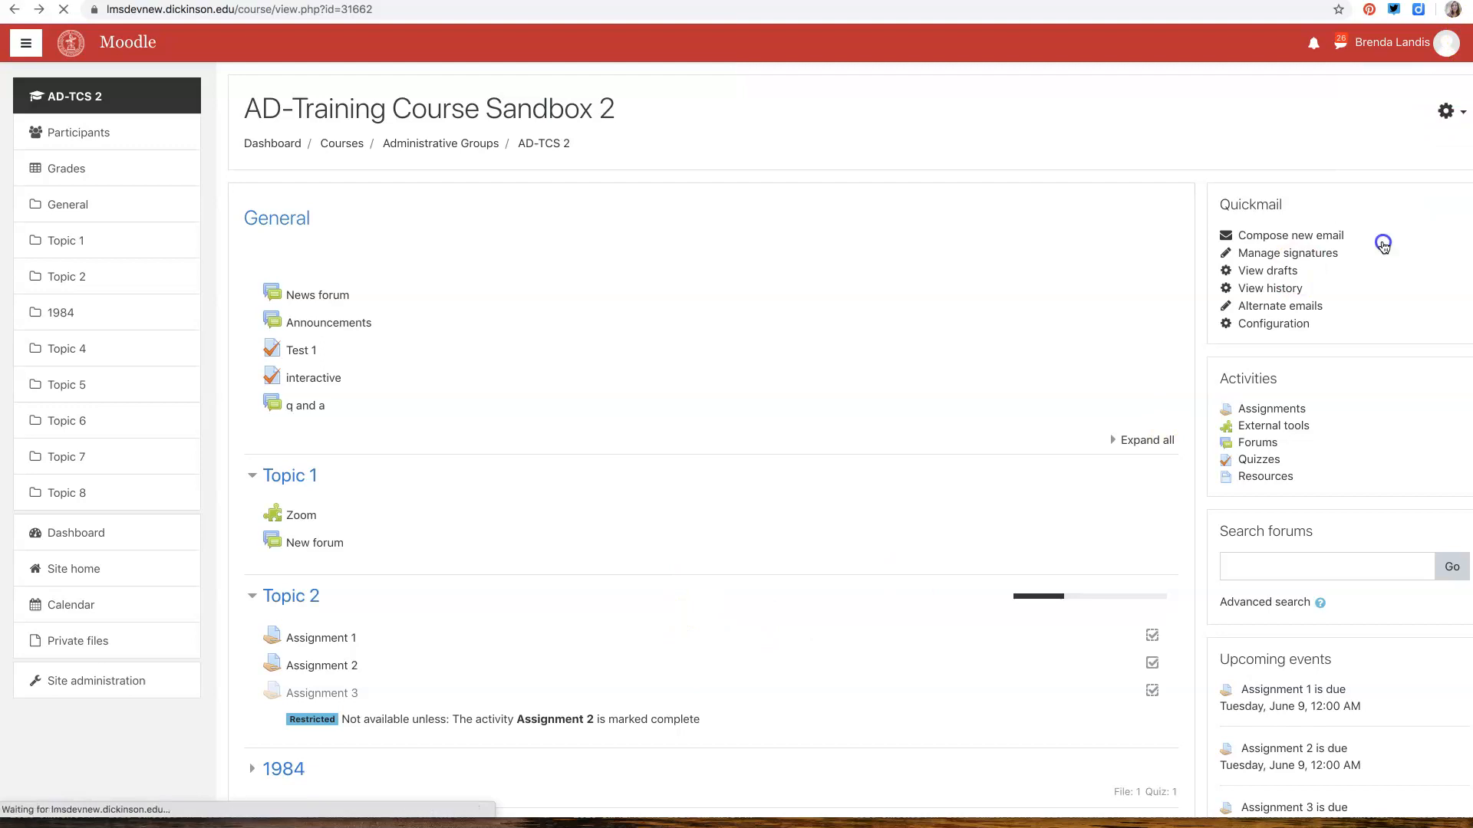
click(286, 484)
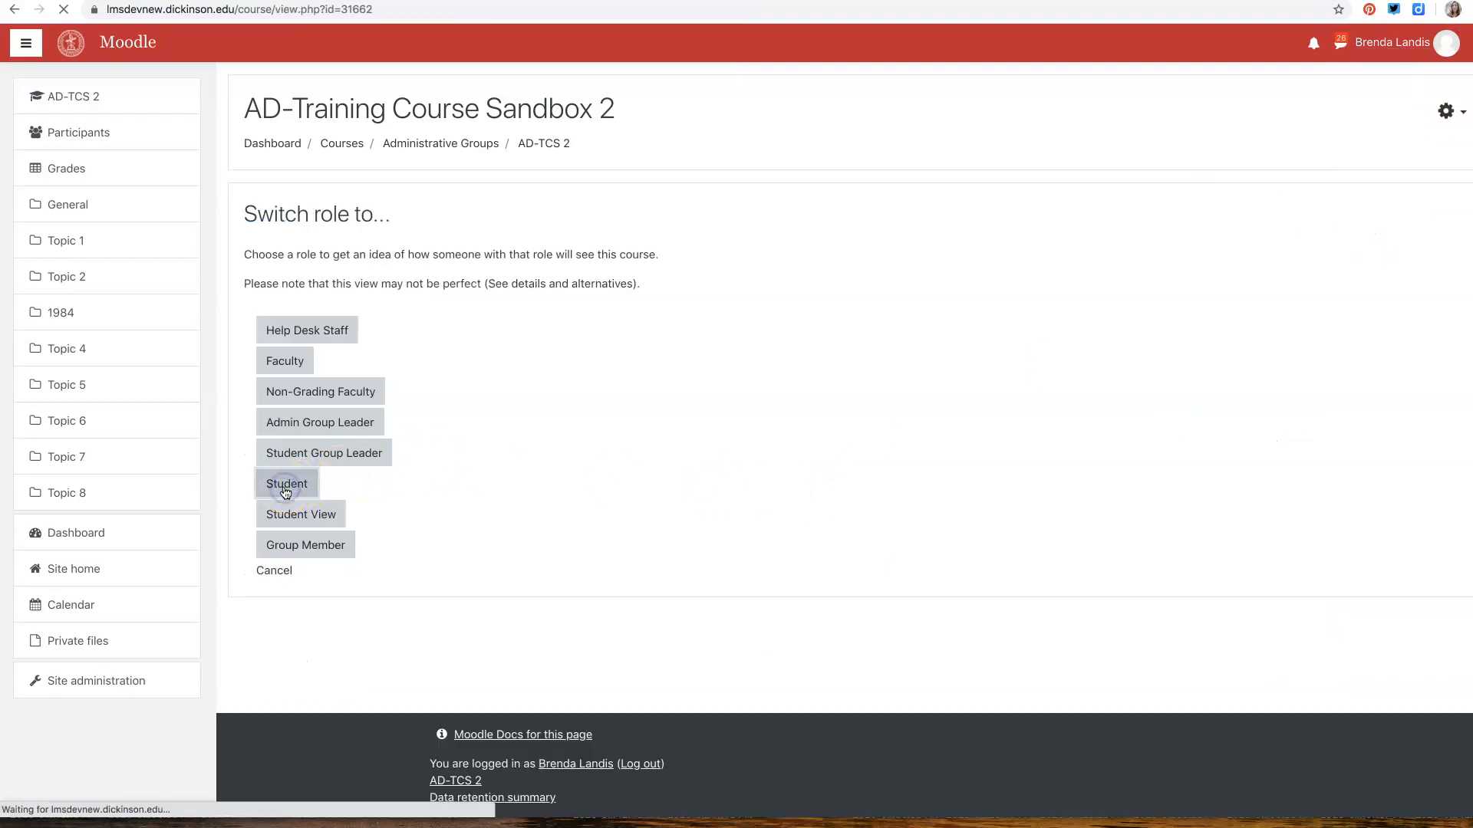
Try the manual completion checkbox of Assignment 2 and examine the Topic 2 progress bar and the course completion status
scroll(618, 529, down, 3)
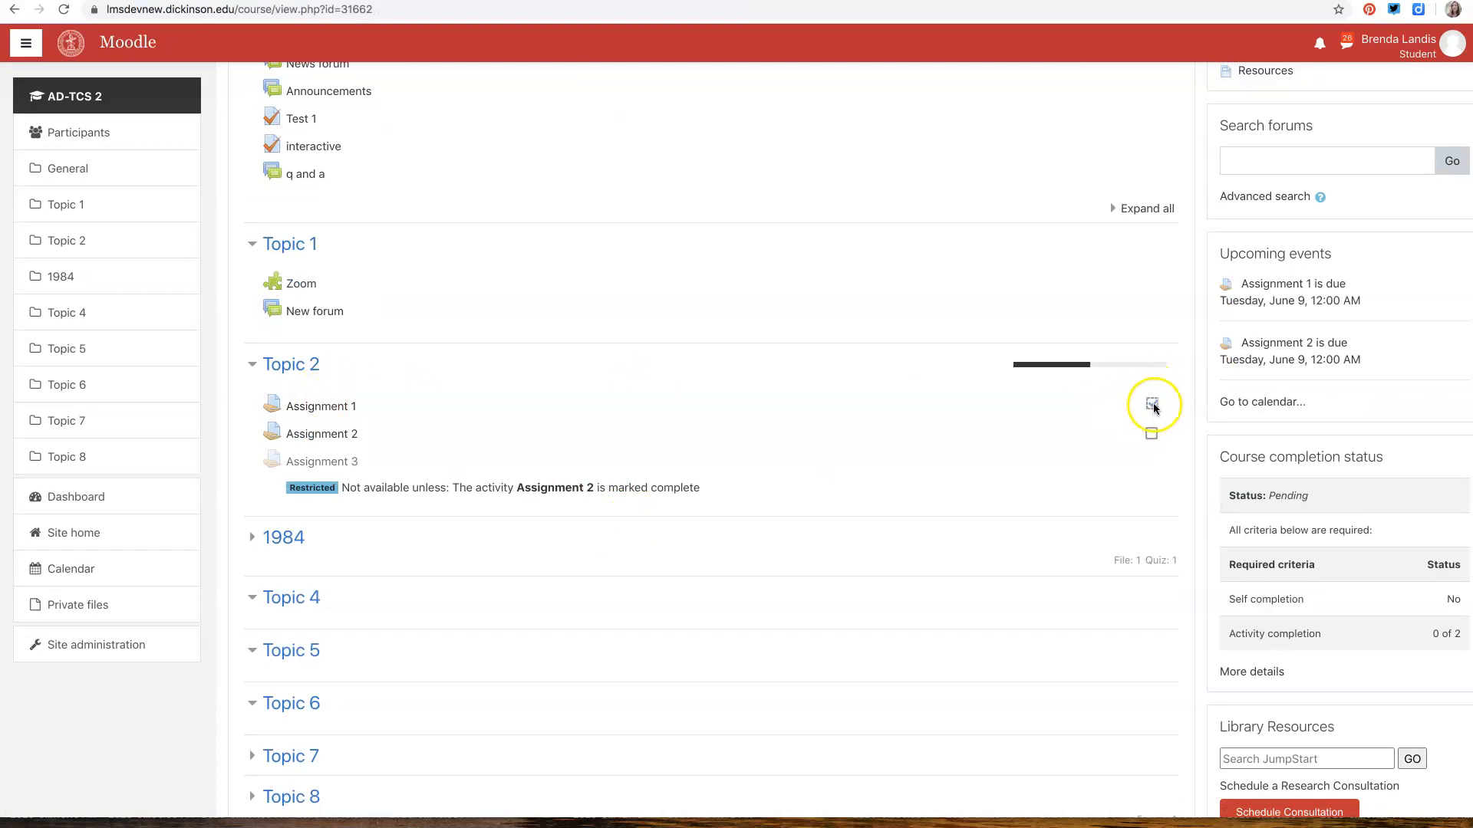
click(1150, 435)
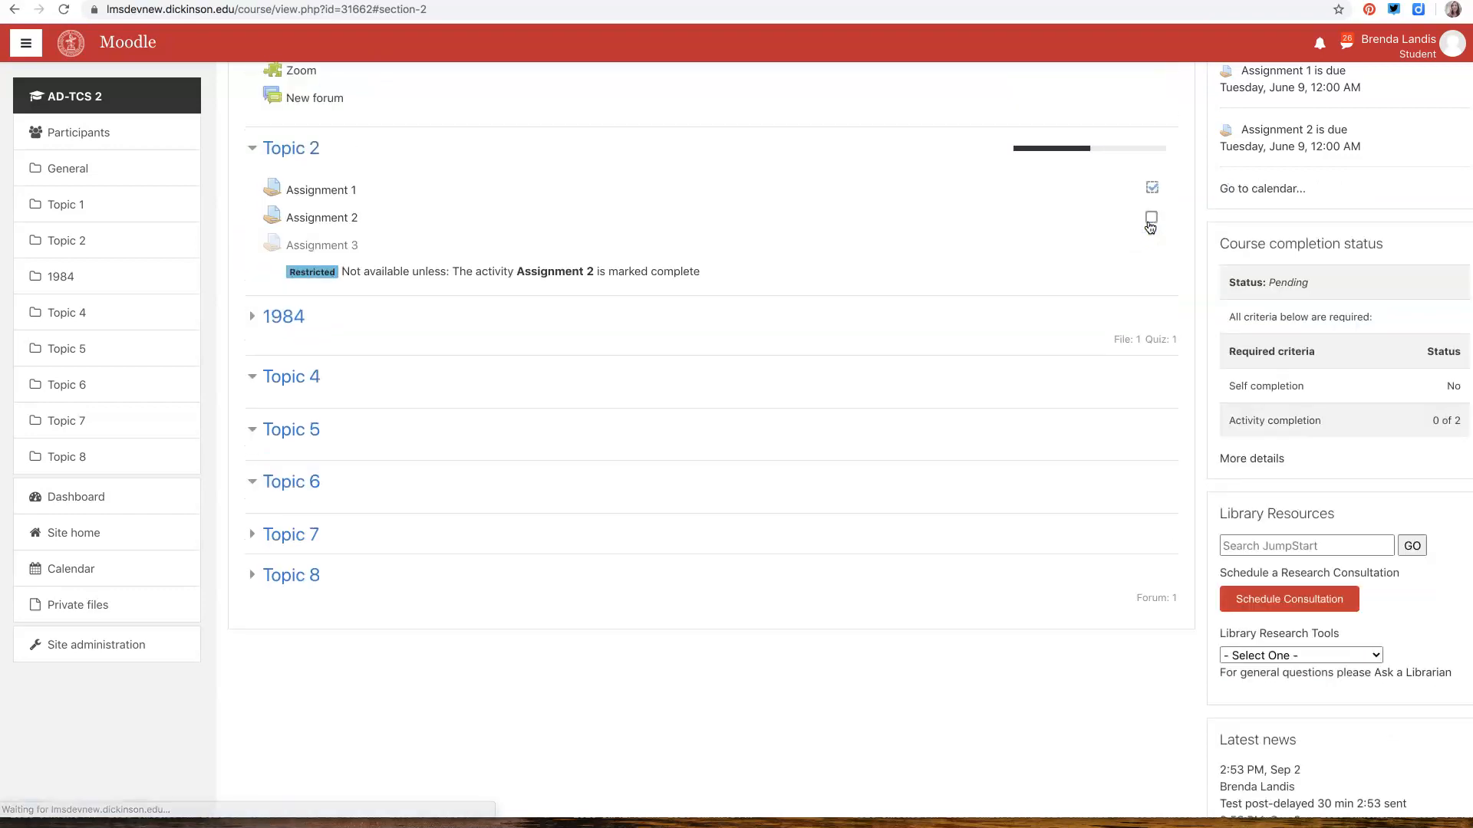
scroll(670, 243, up, 3)
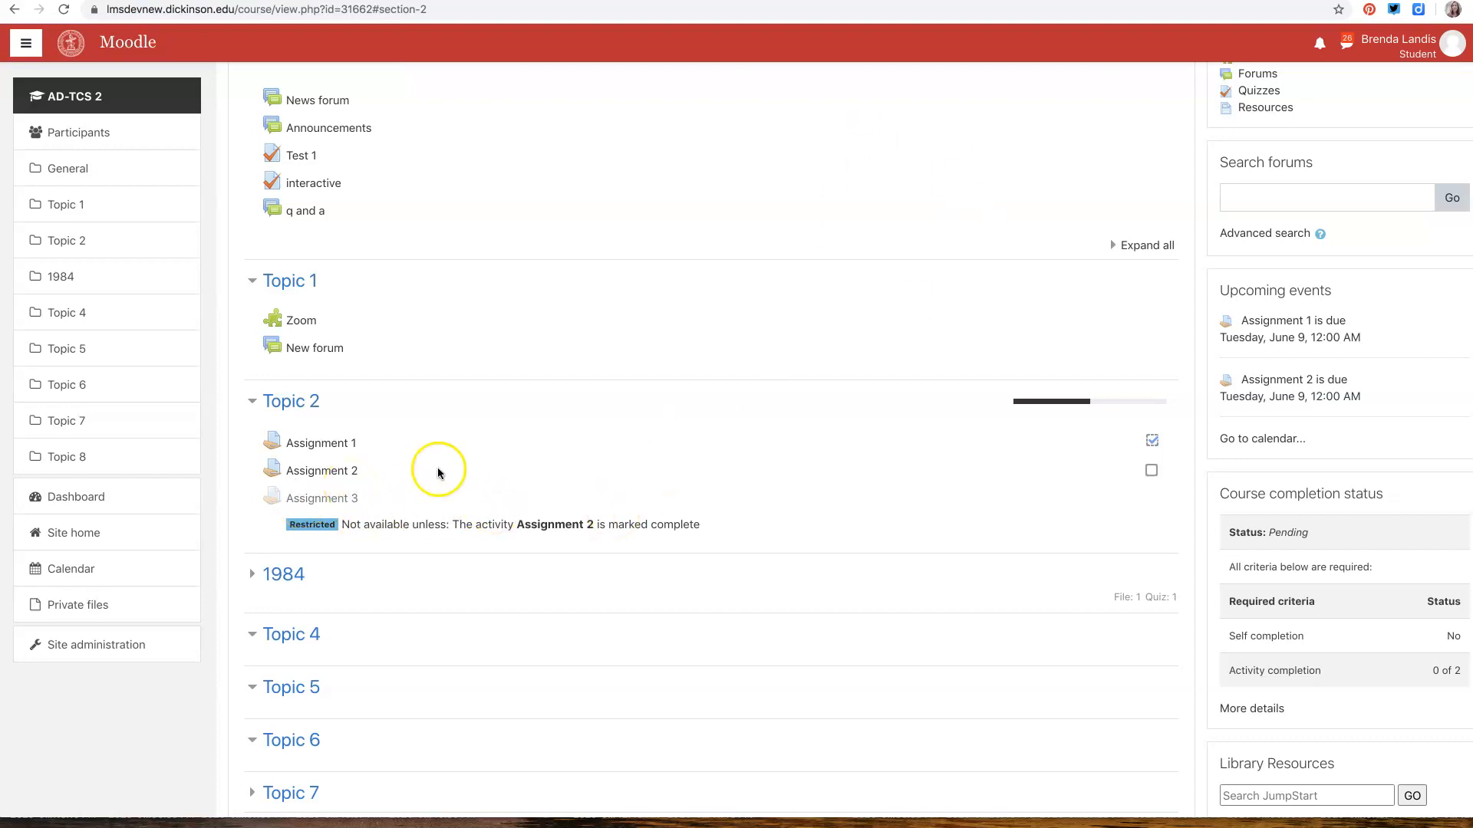
scroll(873, 444, up, 3)
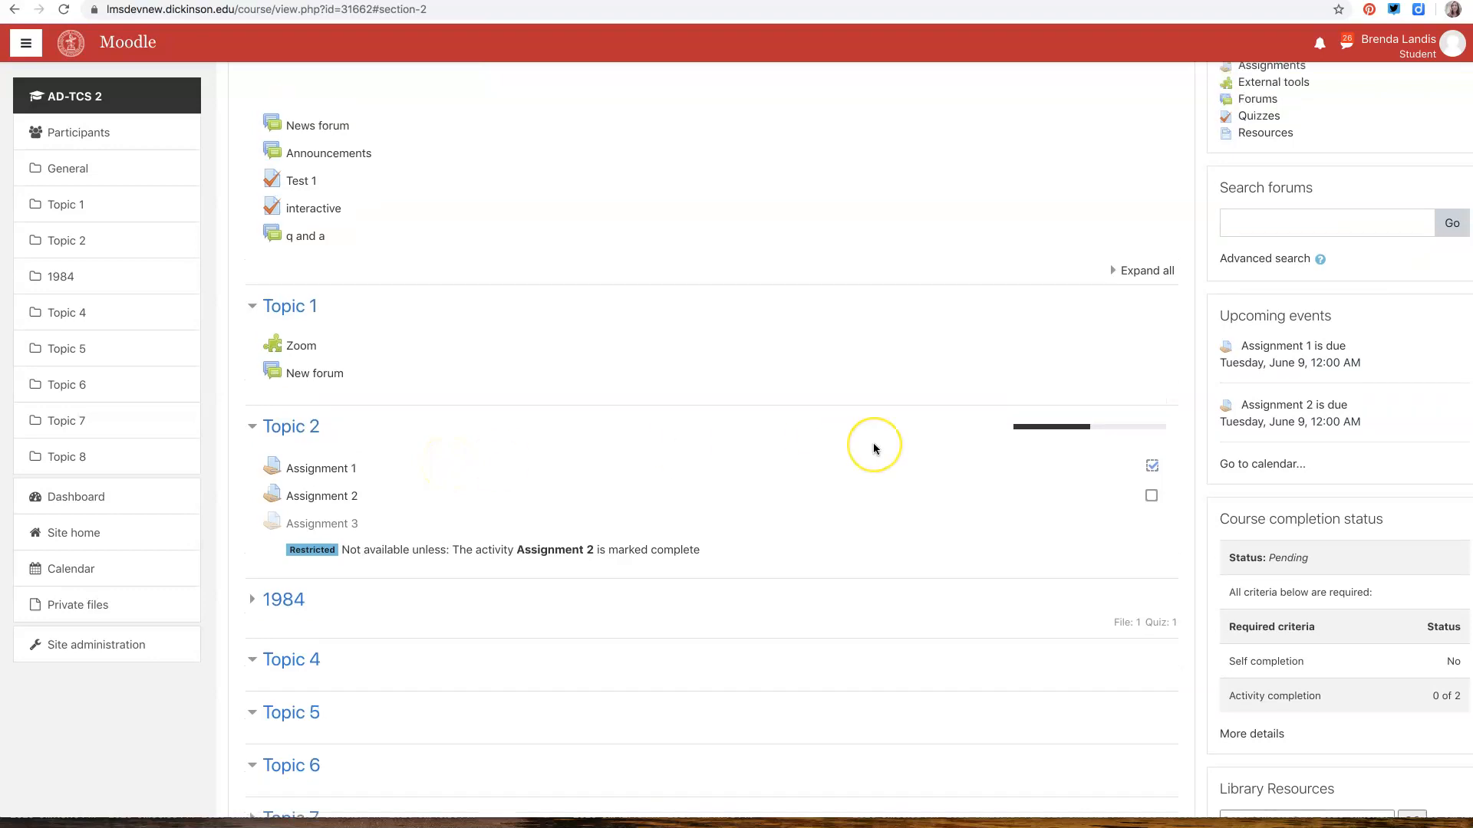
scroll(873, 443, down, 4)
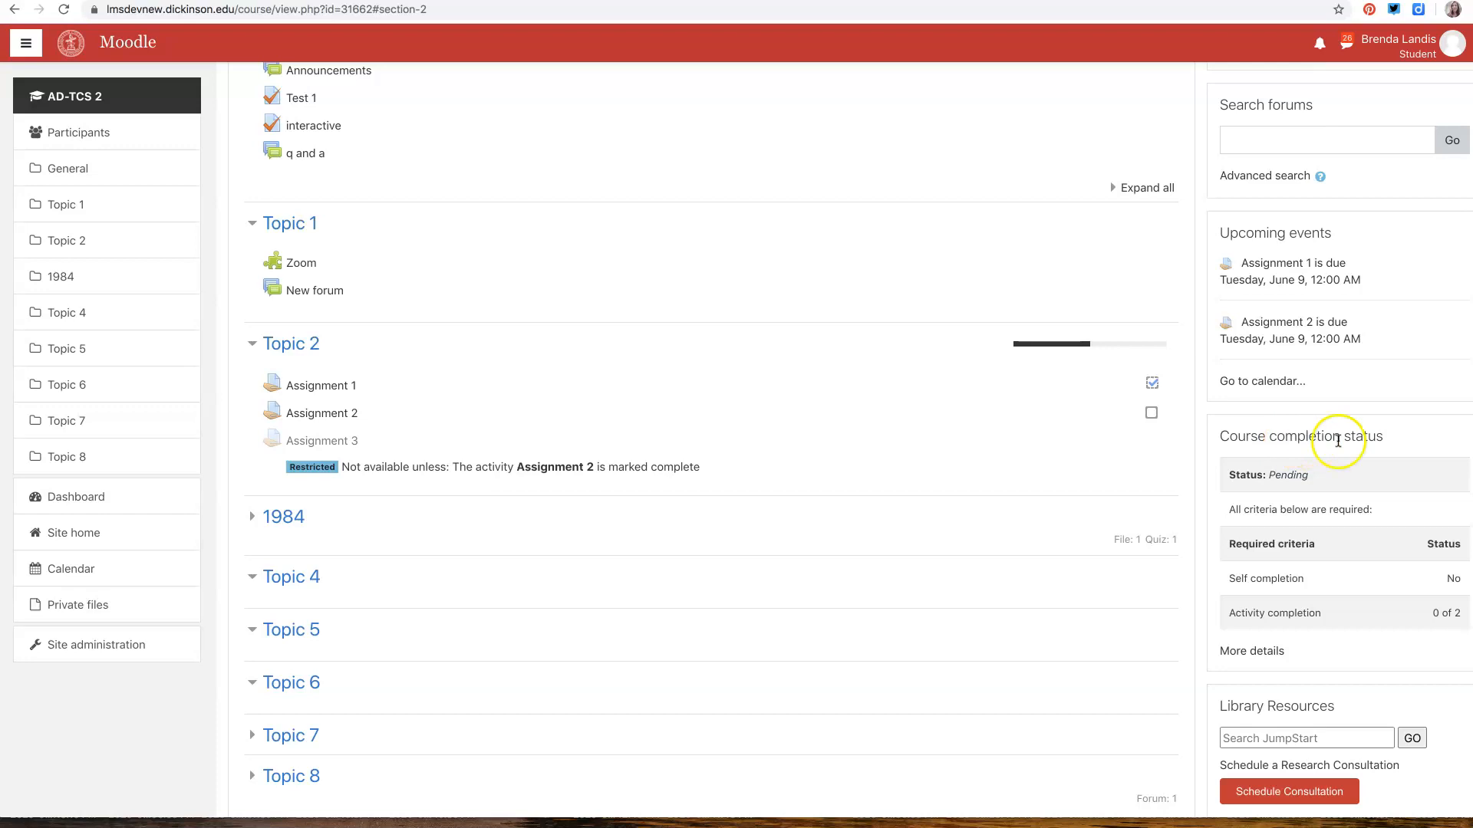
scroll(1287, 473, down, 2)
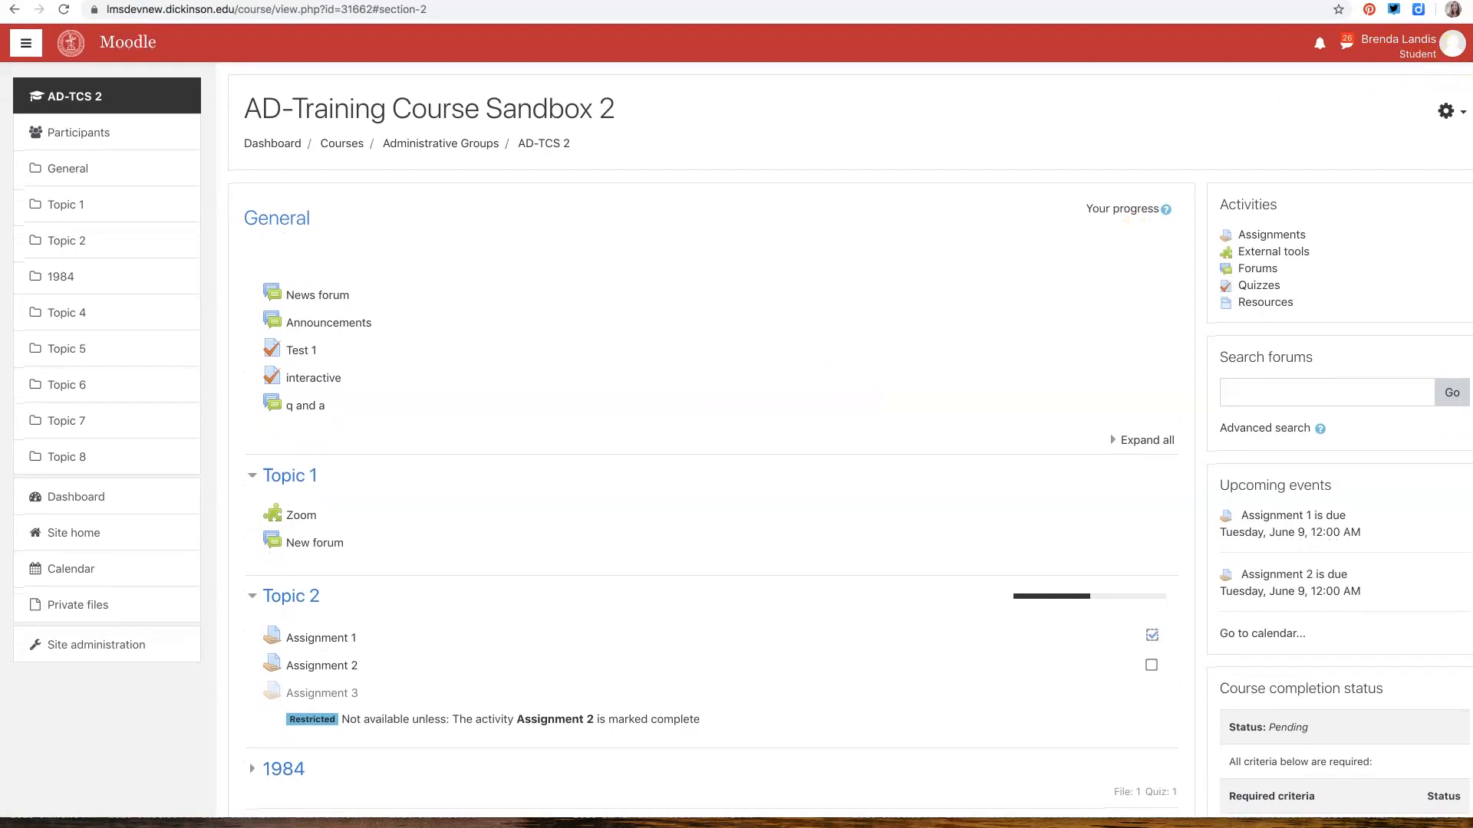
Return from the Student role to the normal role and look over the course page
click(1403, 44)
click(1360, 241)
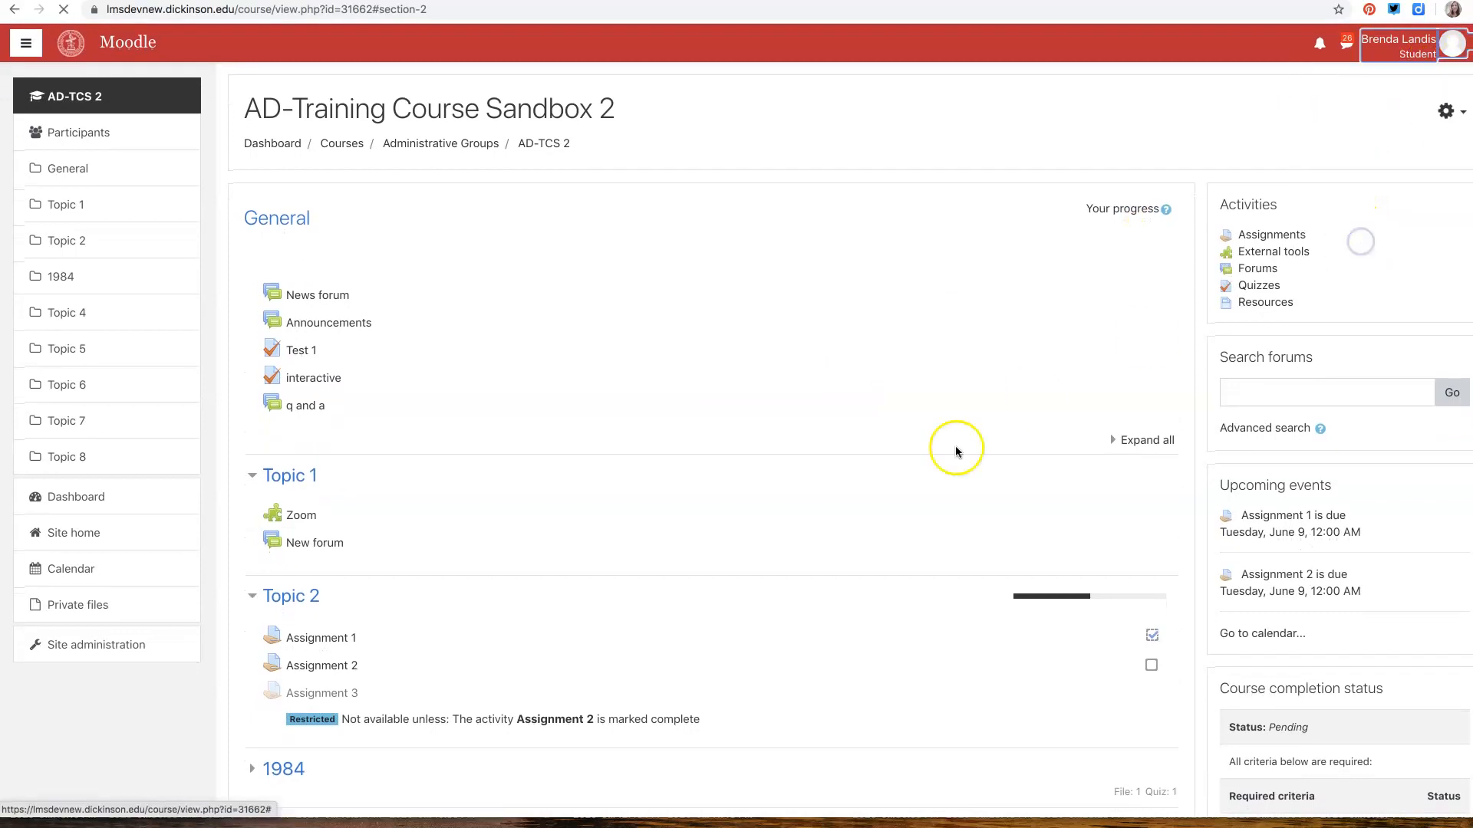
scroll(923, 477, down, 2)
scroll(526, 688, down, 12)
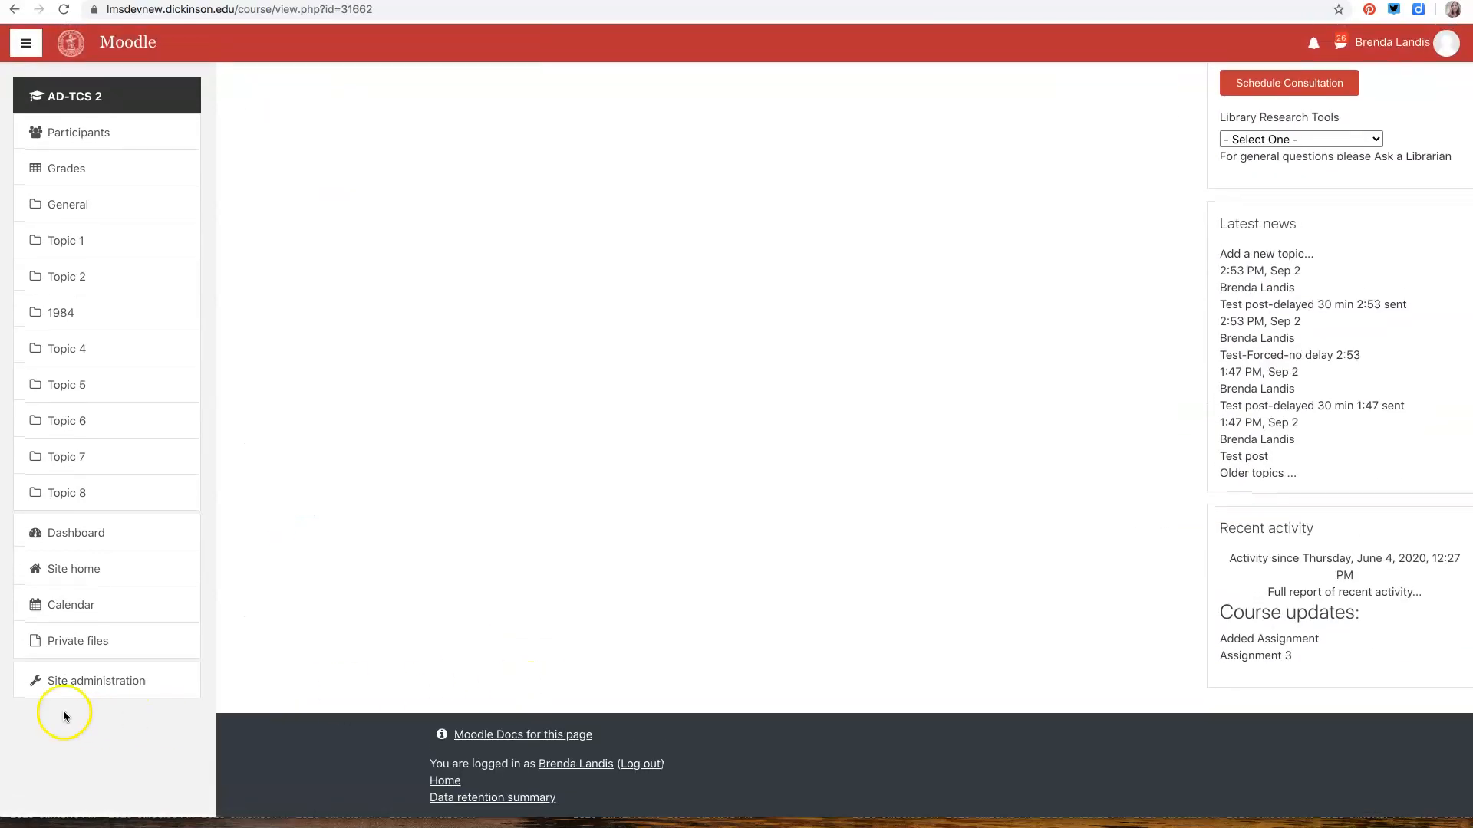
scroll(1225, 457, up, 6)
scroll(1225, 457, up, 9)
scroll(1281, 469, down, 2)
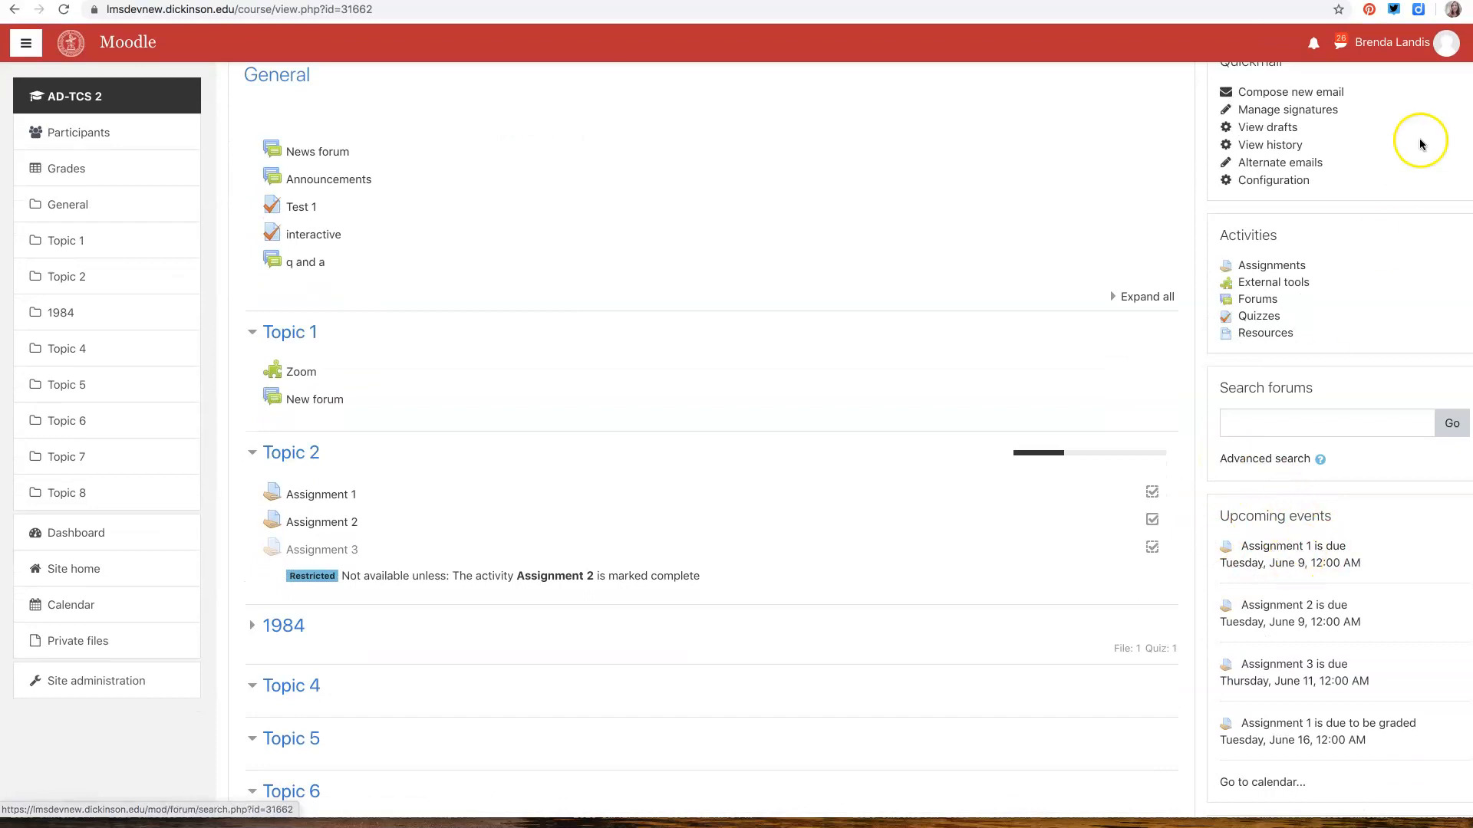
Turn editing mode back on for the course
scroll(1426, 138, up, 2)
click(1448, 112)
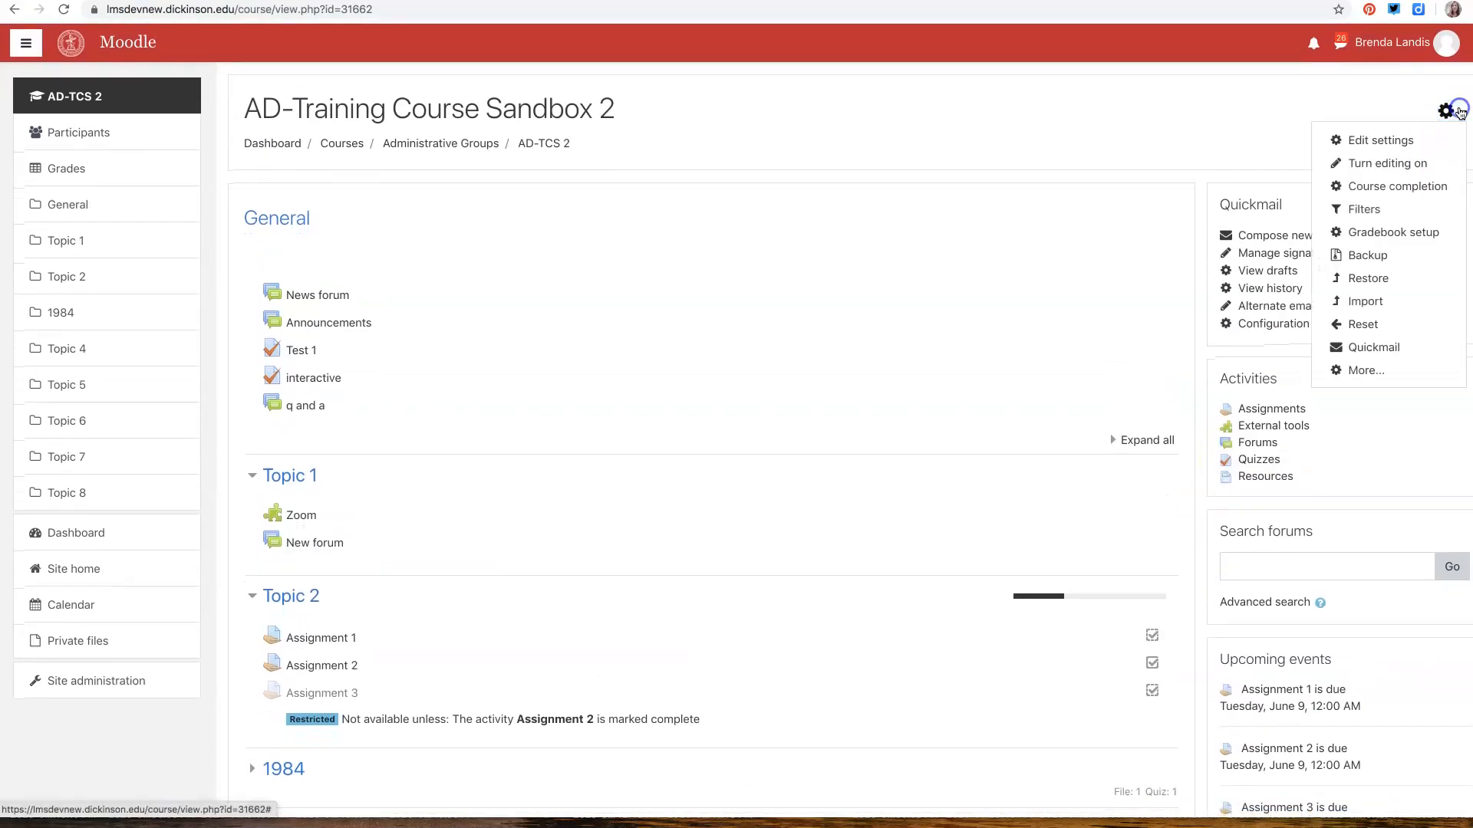
click(1389, 157)
Browse the blocks that can be added, close the list without adding one, and review the course page down to the Course completion status block
scroll(140, 643, down, 2)
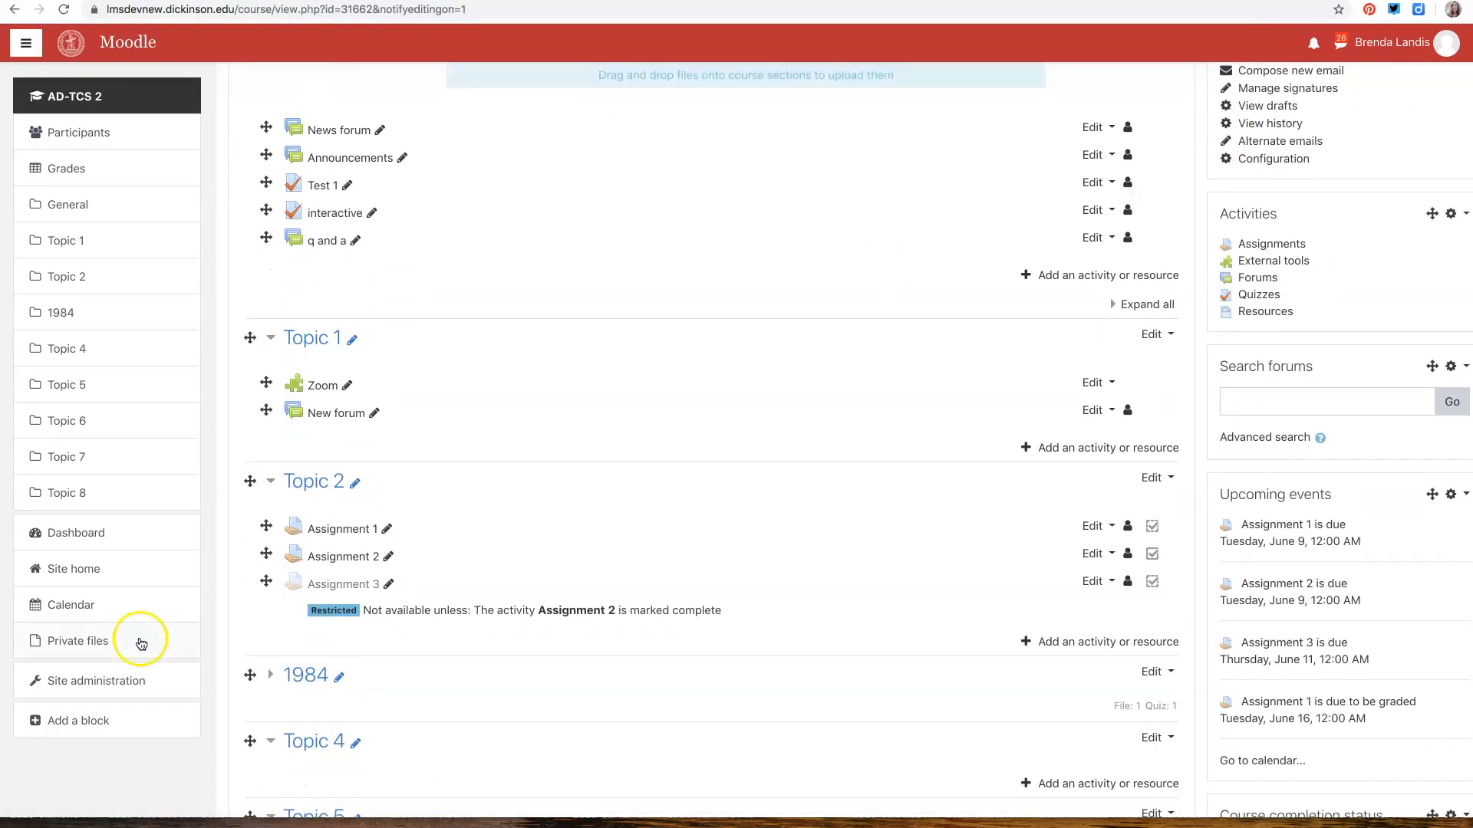
click(58, 725)
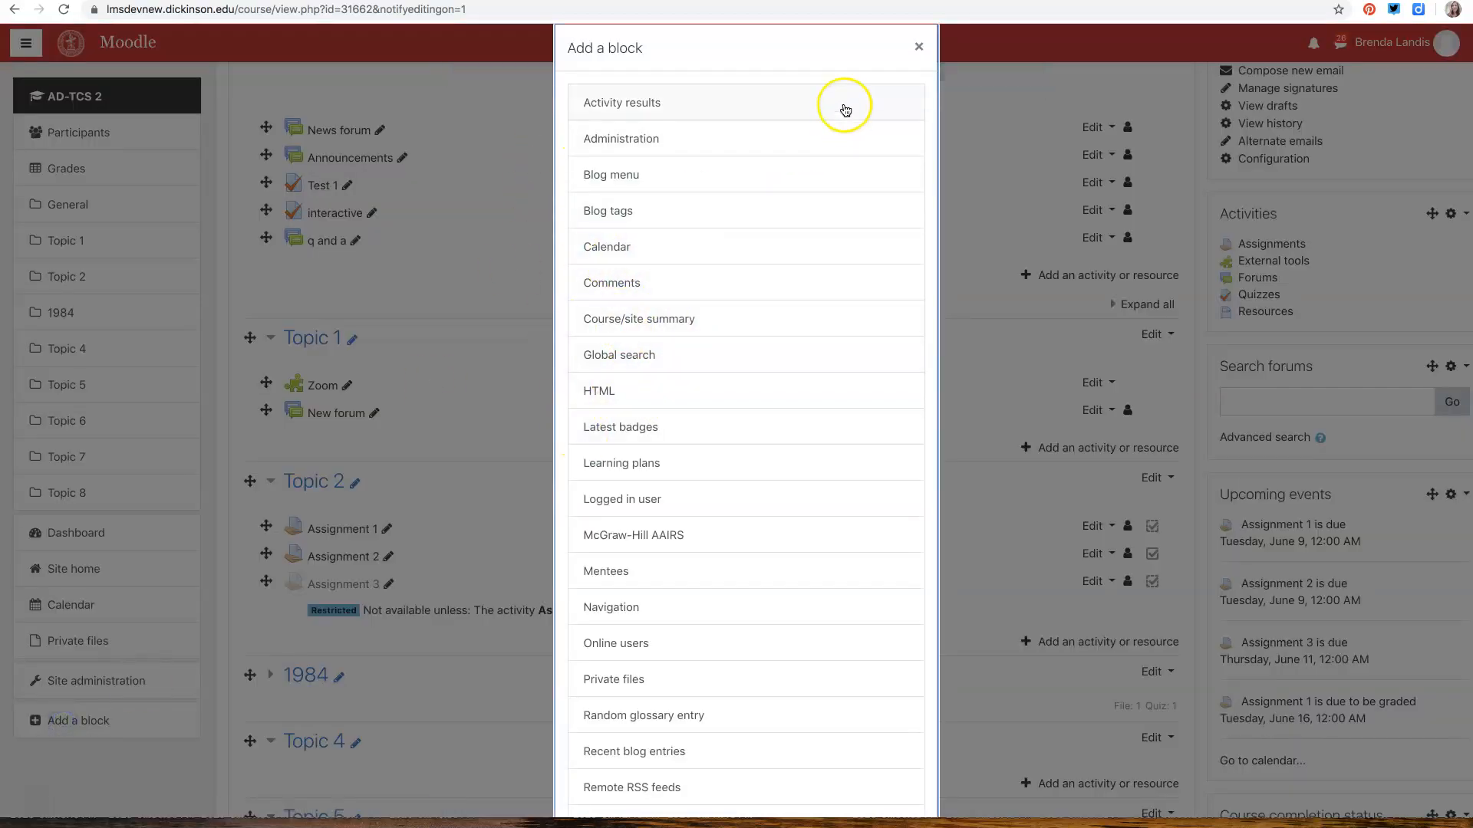
click(916, 45)
scroll(1261, 380, up, 3)
scroll(1266, 345, down, 6)
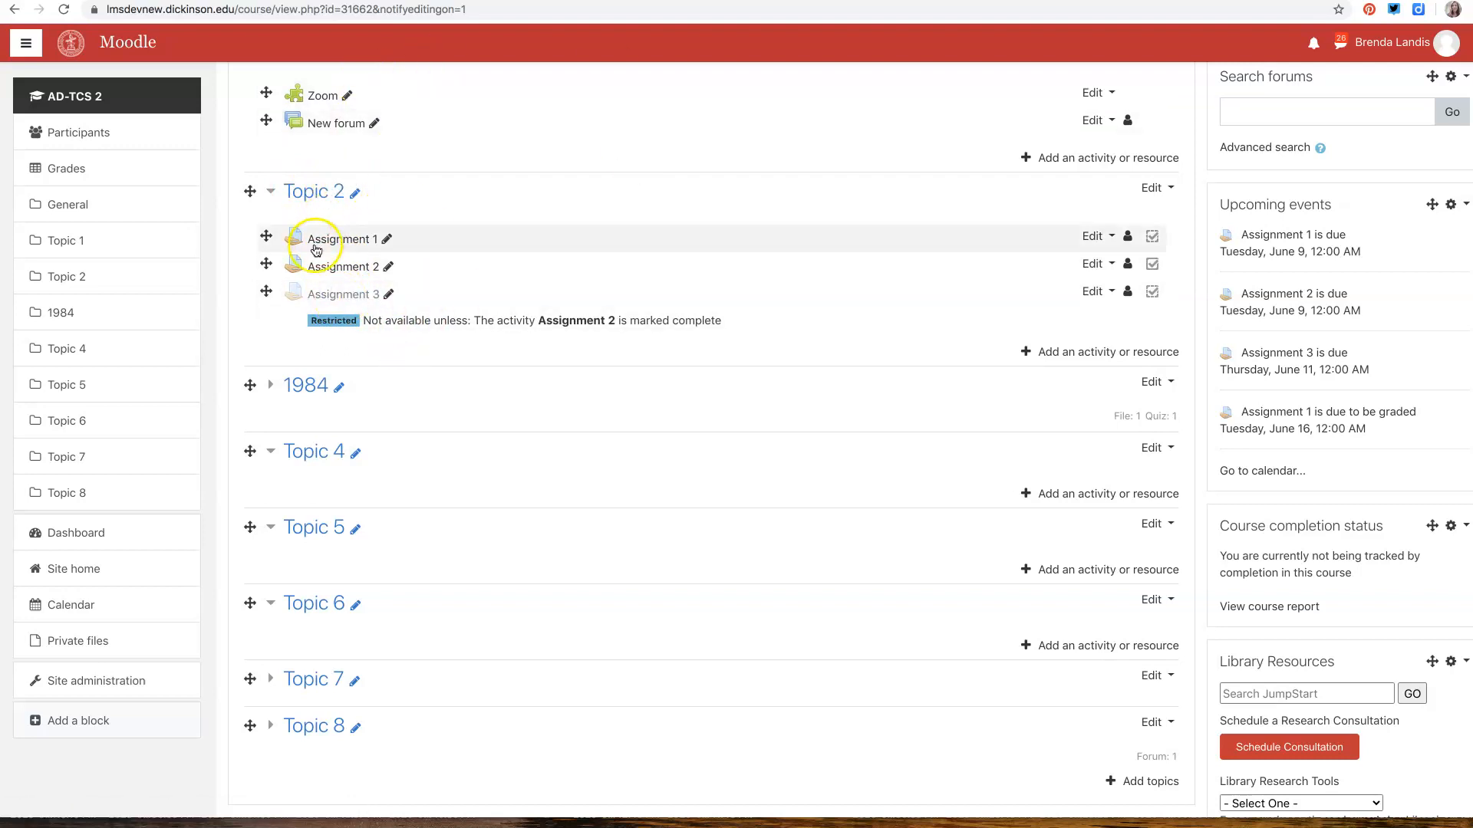
scroll(330, 261, up, 1)
scroll(328, 261, up, 3)
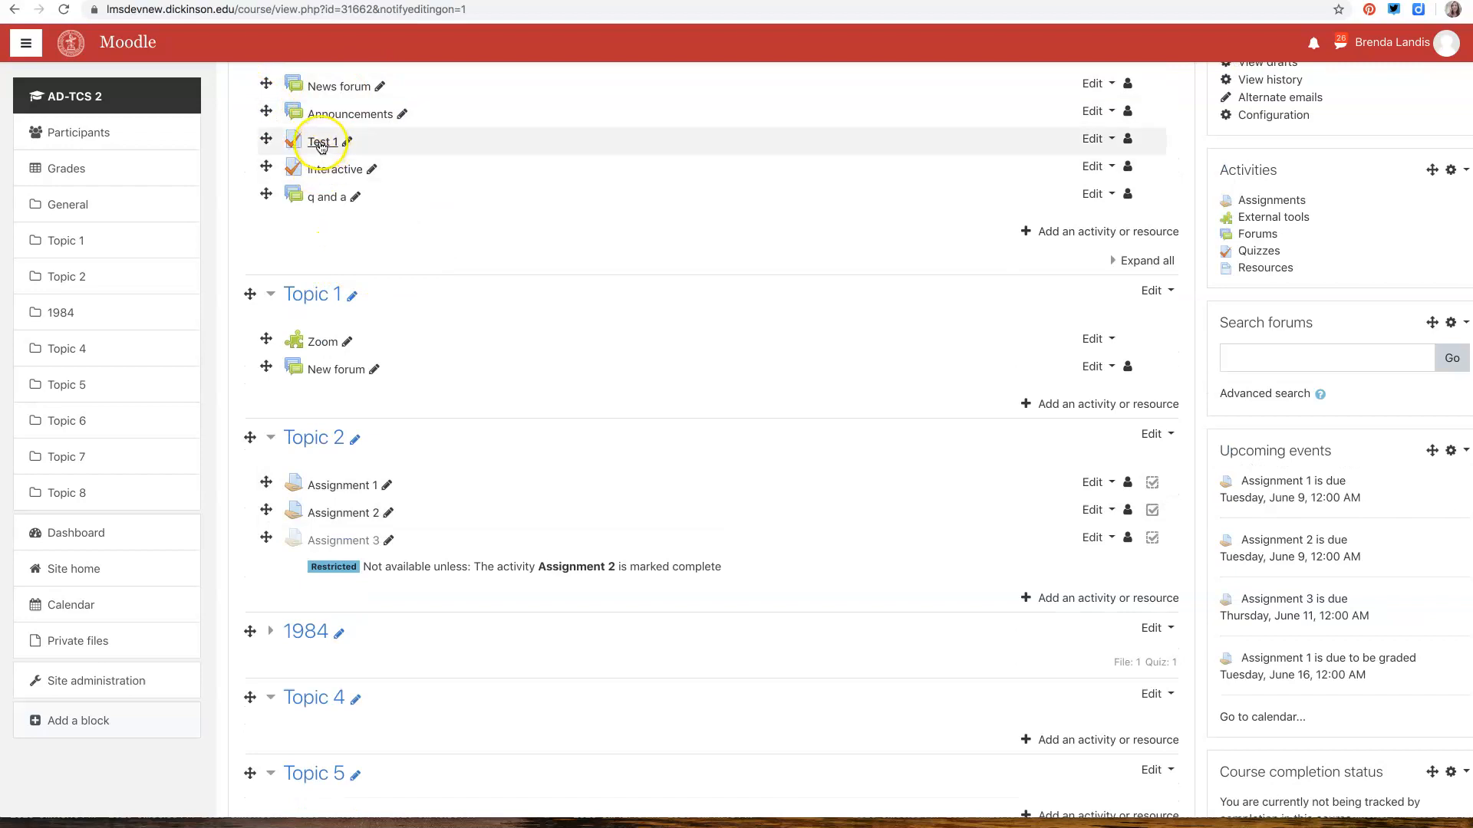